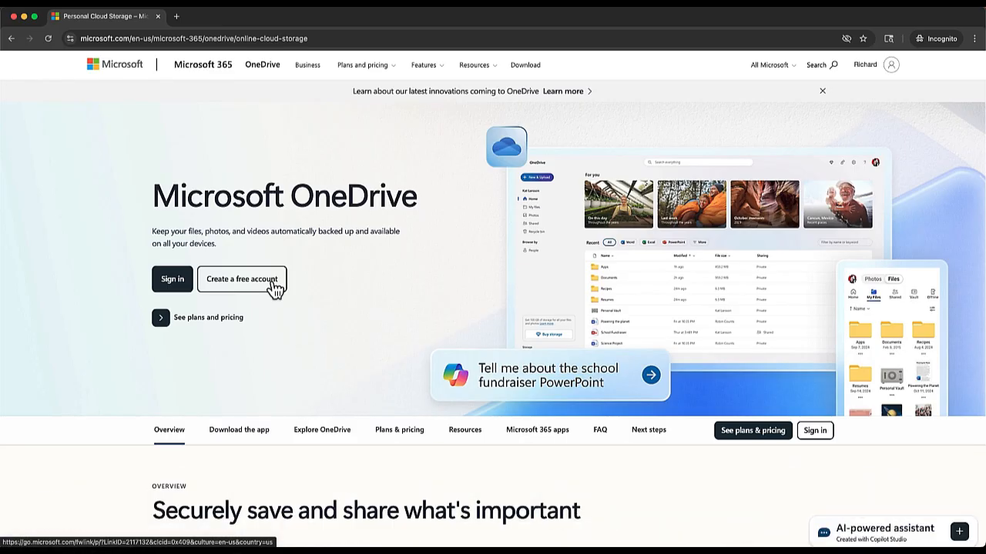
Open OneDrive through its free account option and start a new video from scratch in Clipchamp.
left_click(274, 286)
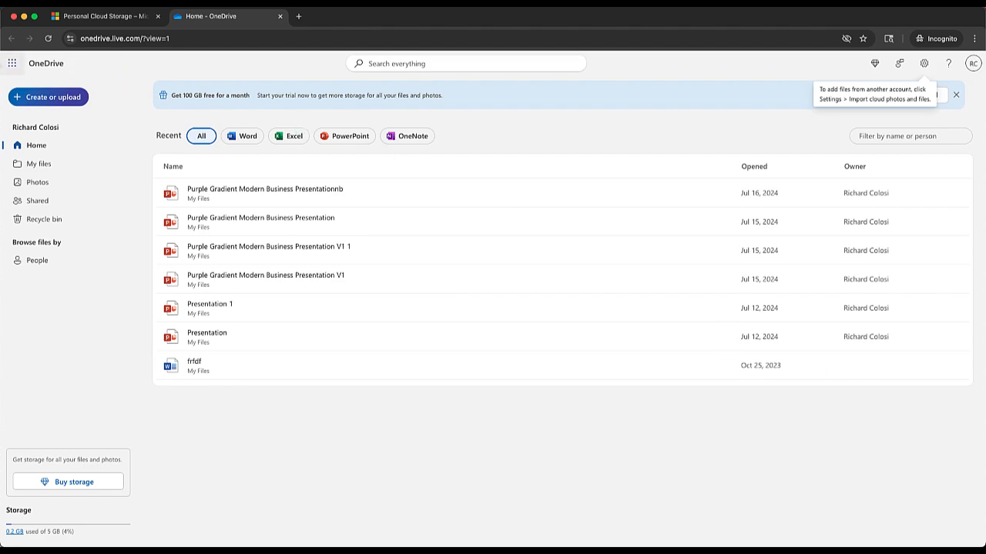
left_click(13, 64)
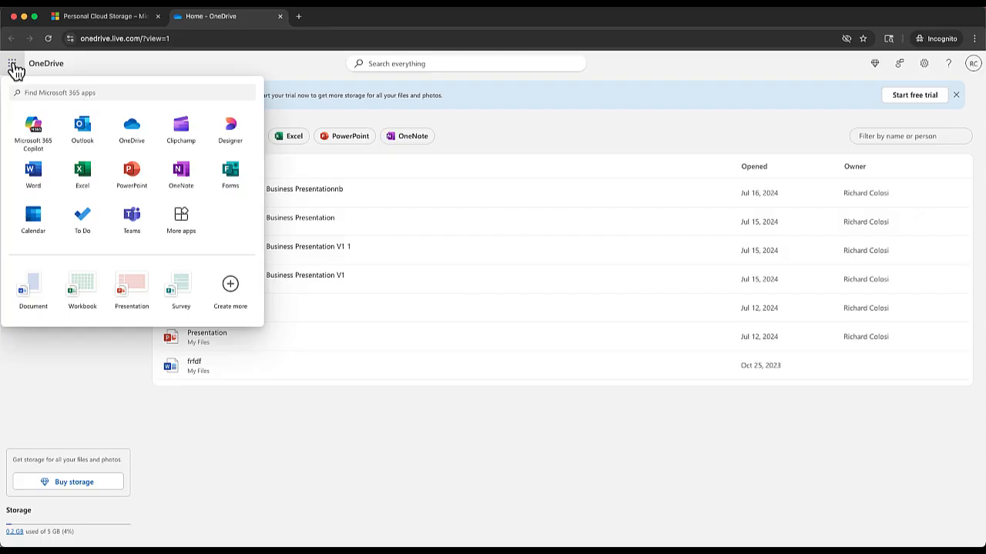
left_click(182, 131)
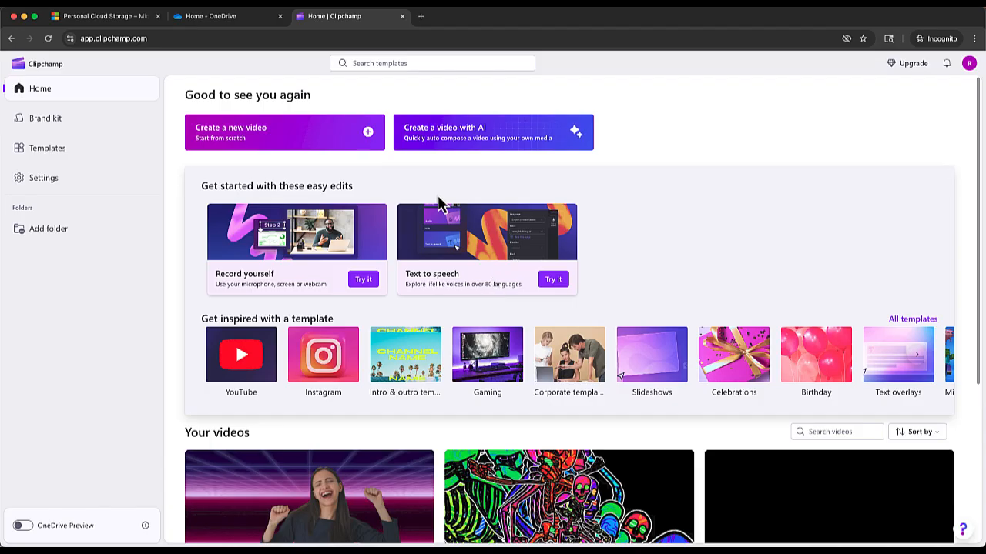
left_click(285, 147)
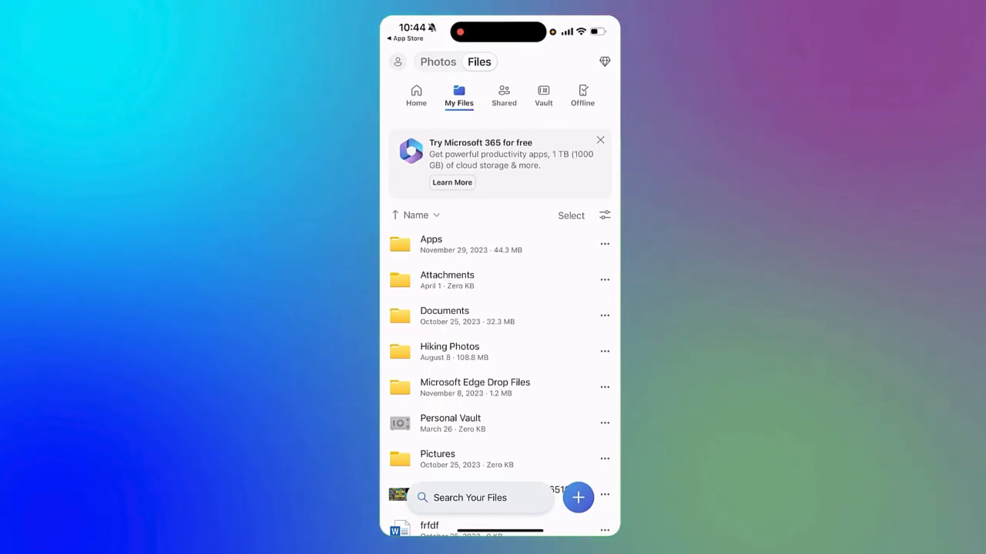
Create a new folder named "Hiking Photos - Vacation" in My Files of the OneDrive mobile app.
left_click(579, 497)
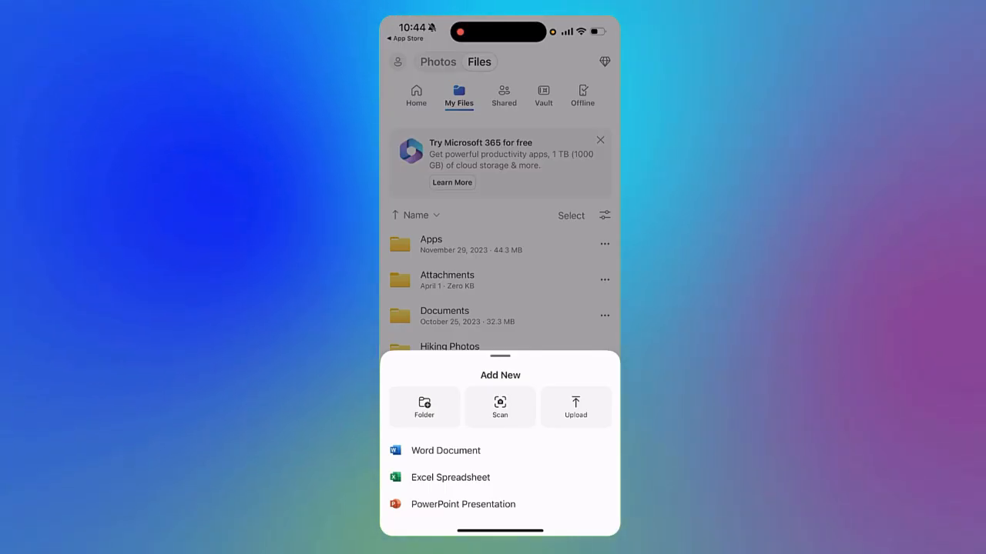
left_click(424, 407)
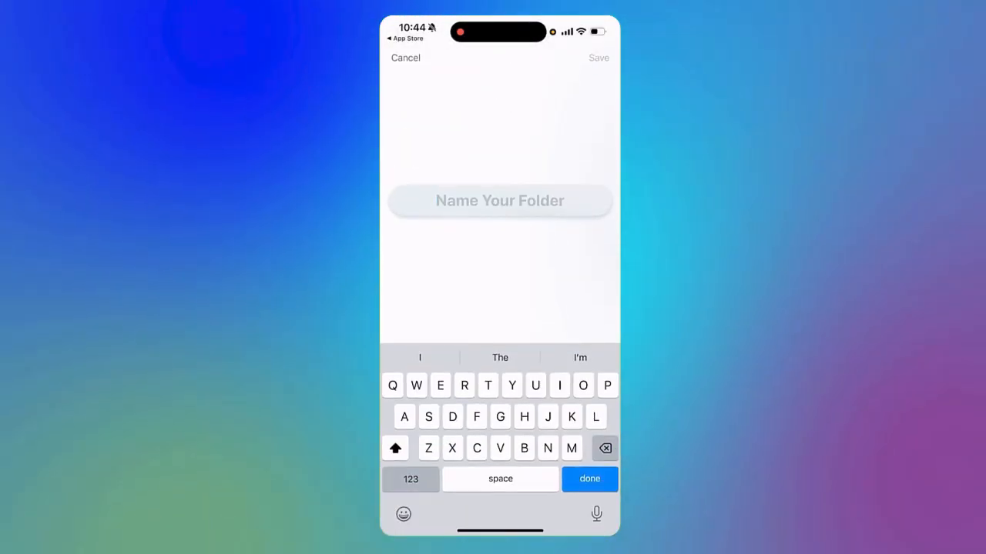
type("Hoking")
key("BackSpace")
key("BackSpace")
key("BackSpace")
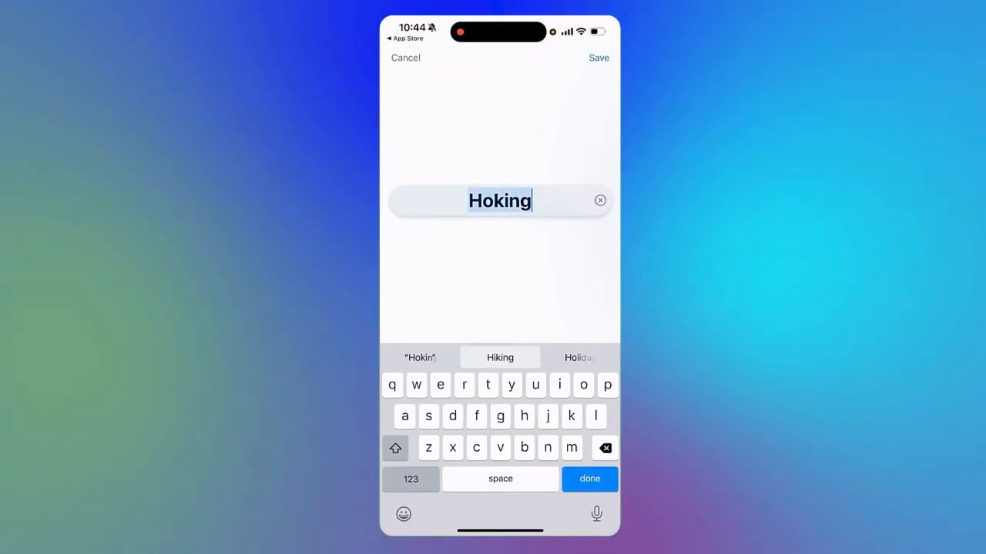
key("BackSpace")
key("BackSpace")
type("iking ")
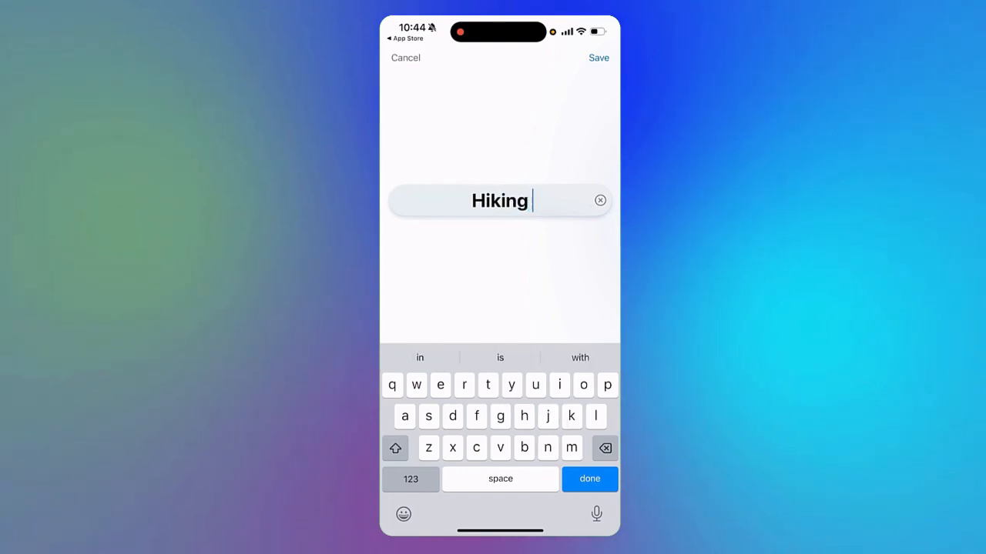
type("Photos - ")
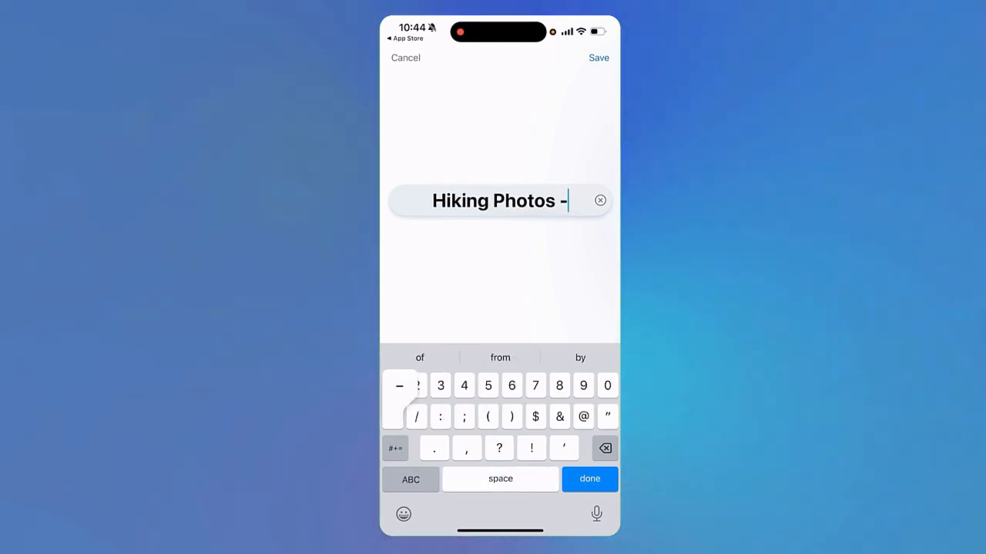
type("Vacation")
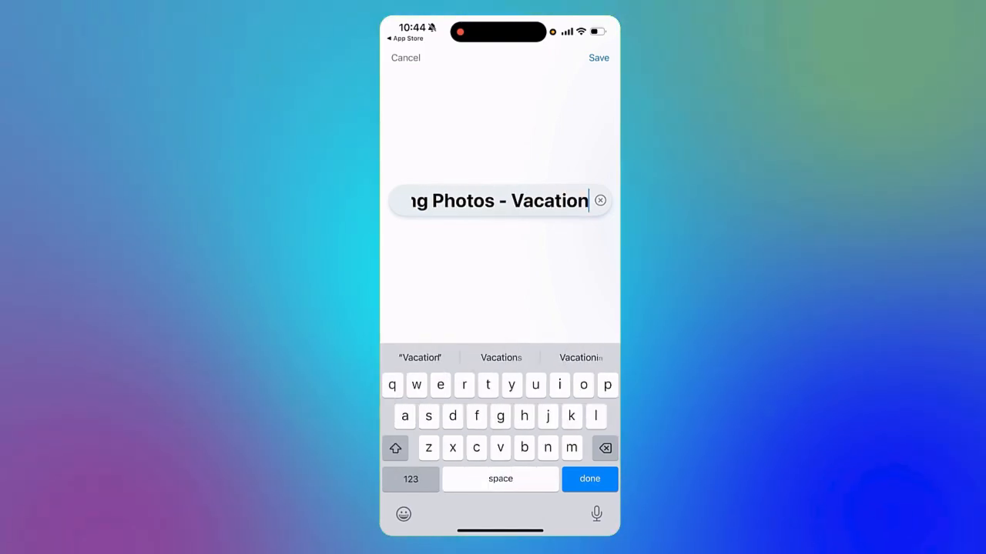
left_click(598, 58)
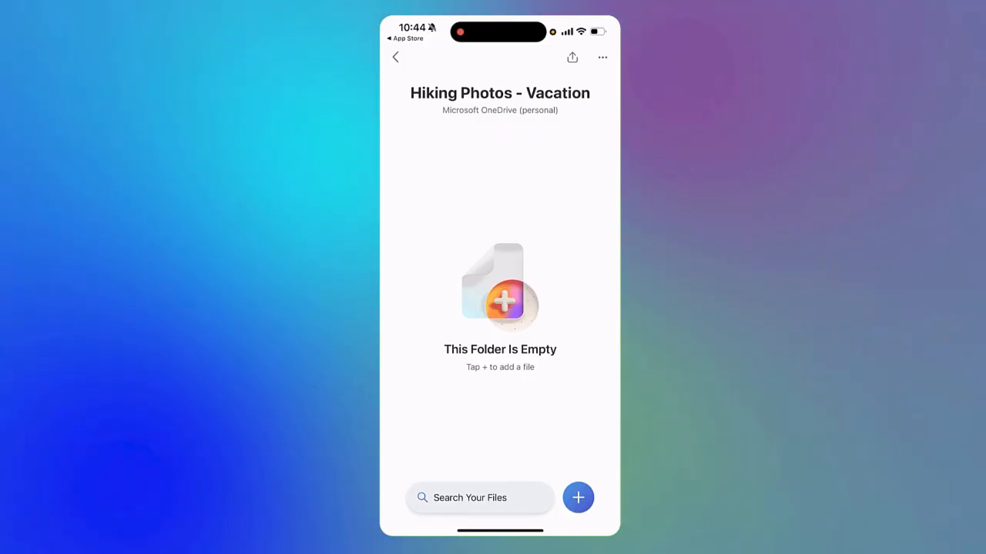
Upload the first fifteen photos from the phone's photo library to the Hiking Photos - Vacation folder.
left_click(577, 497)
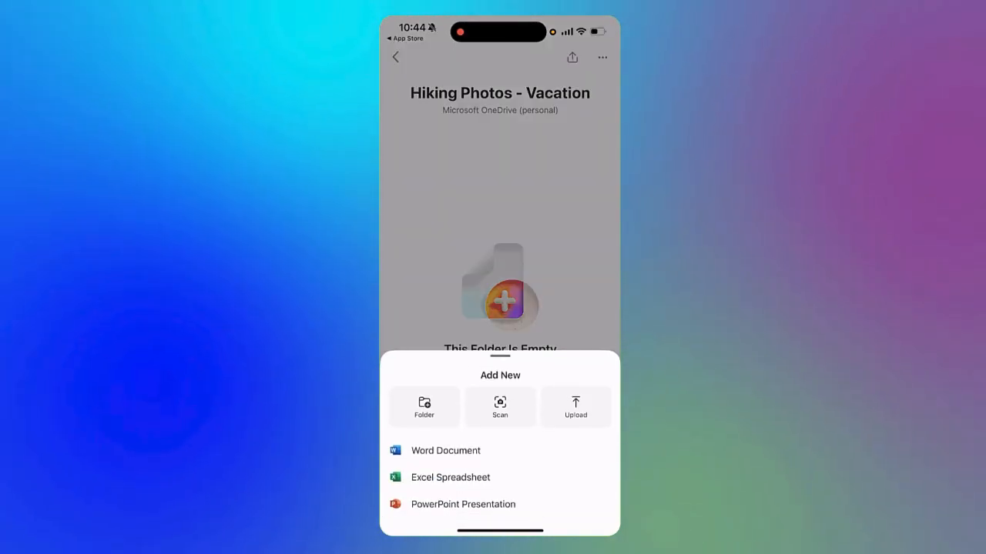
left_click(576, 406)
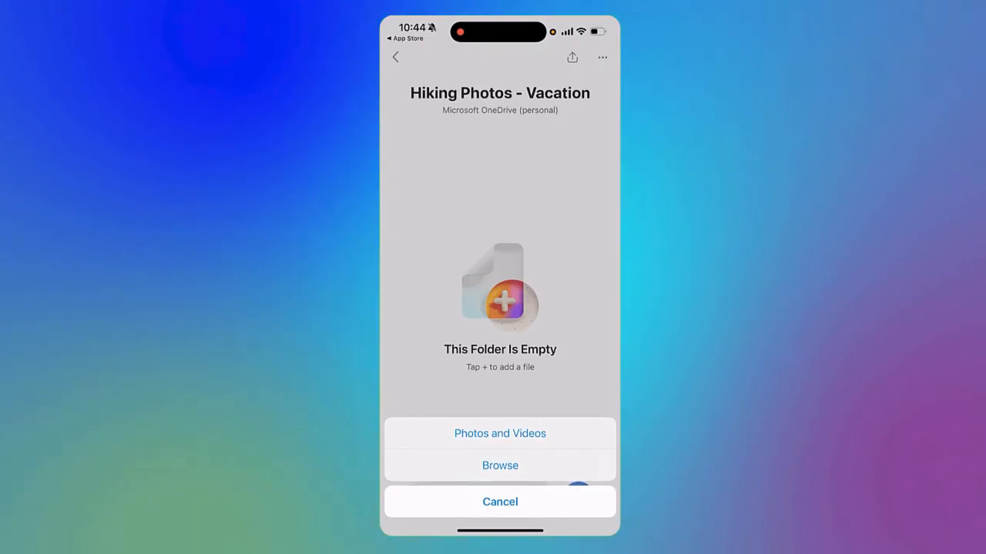
left_click(500, 434)
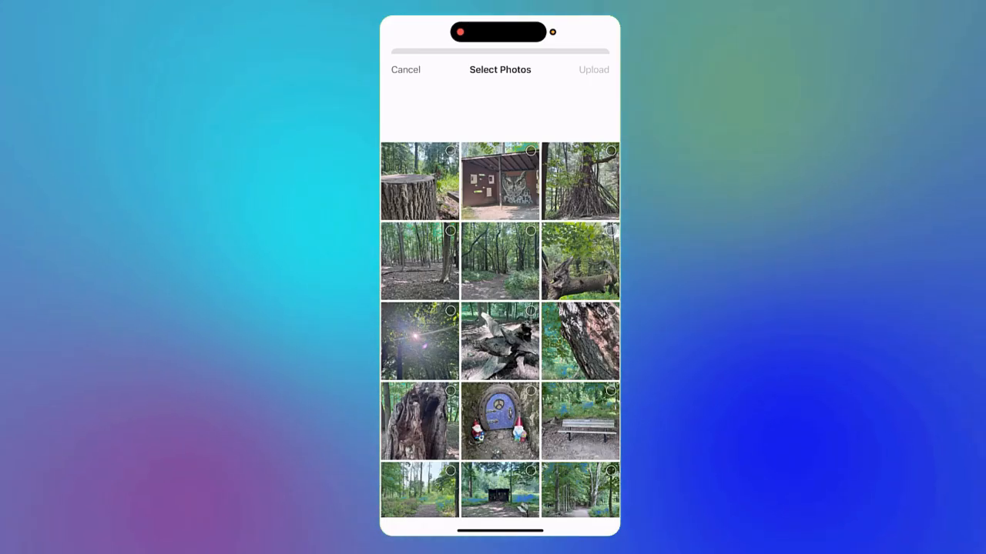
left_click(420, 181)
left_click(500, 181)
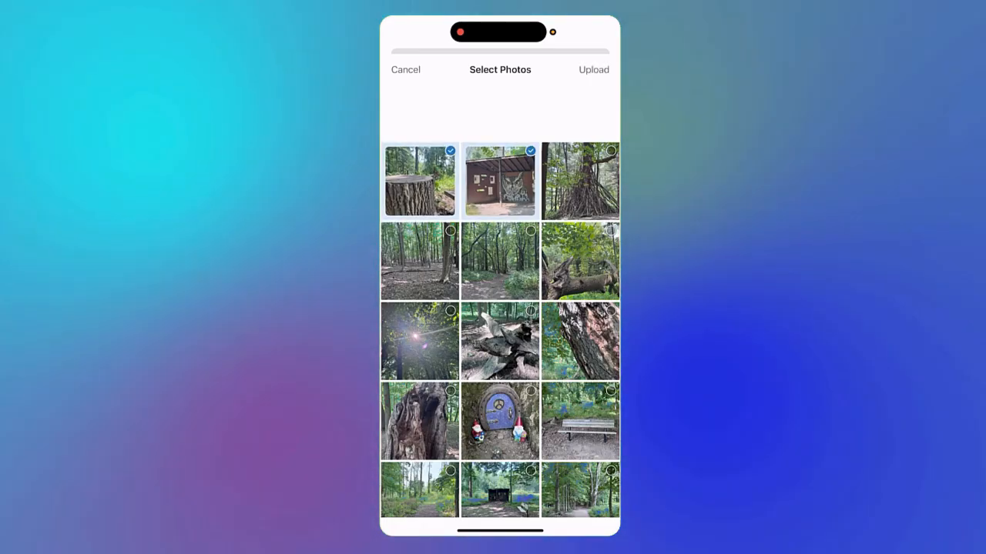
left_click(580, 181)
left_click(420, 261)
left_click(500, 261)
left_click(580, 261)
left_click(420, 341)
left_click(500, 341)
left_click(580, 341)
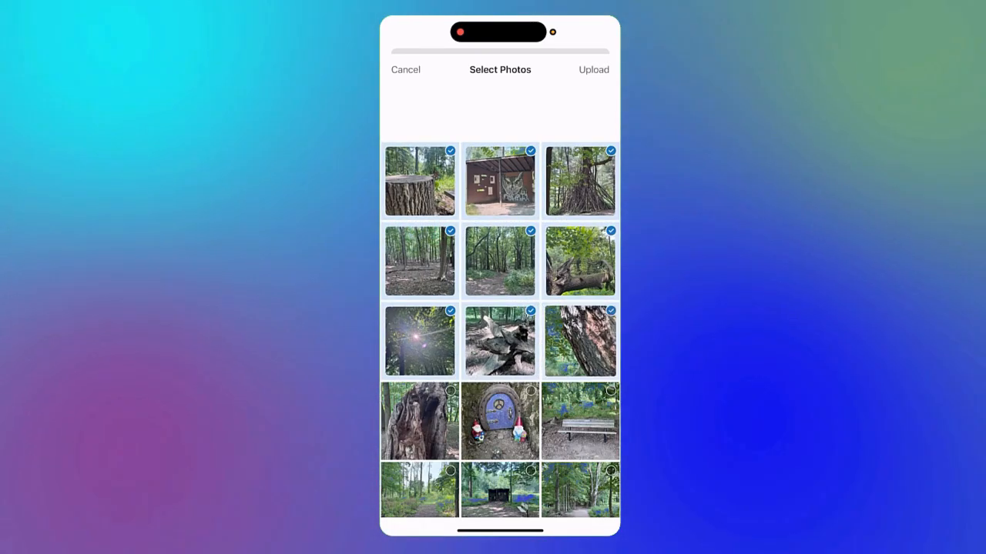
left_click(420, 421)
left_click(500, 421)
left_click(580, 422)
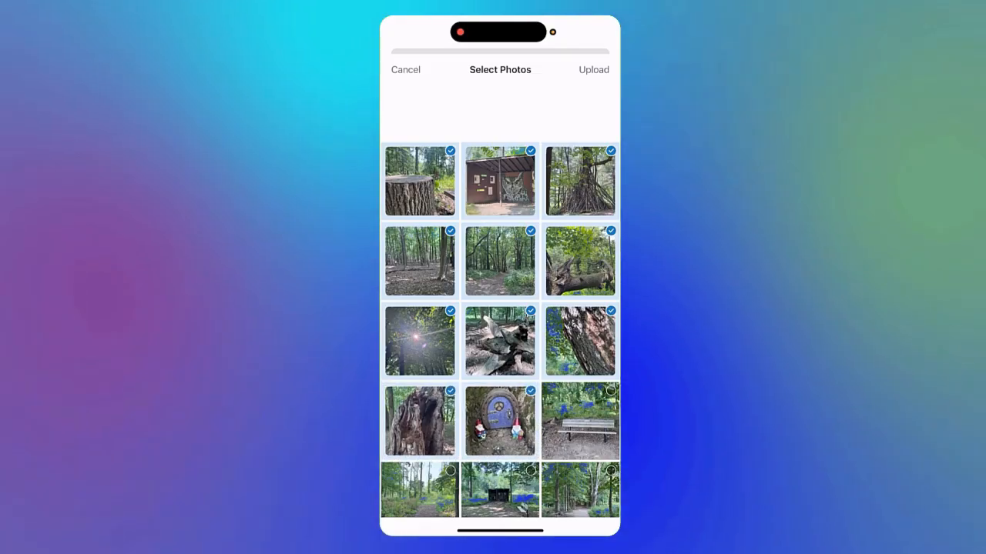
left_click(420, 490)
left_click(500, 490)
left_click(579, 491)
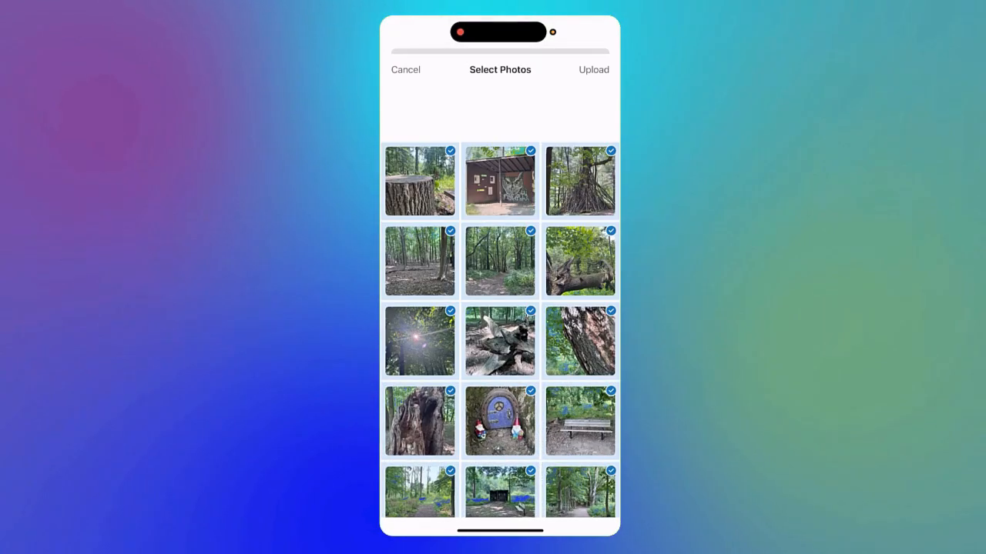
left_click(594, 69)
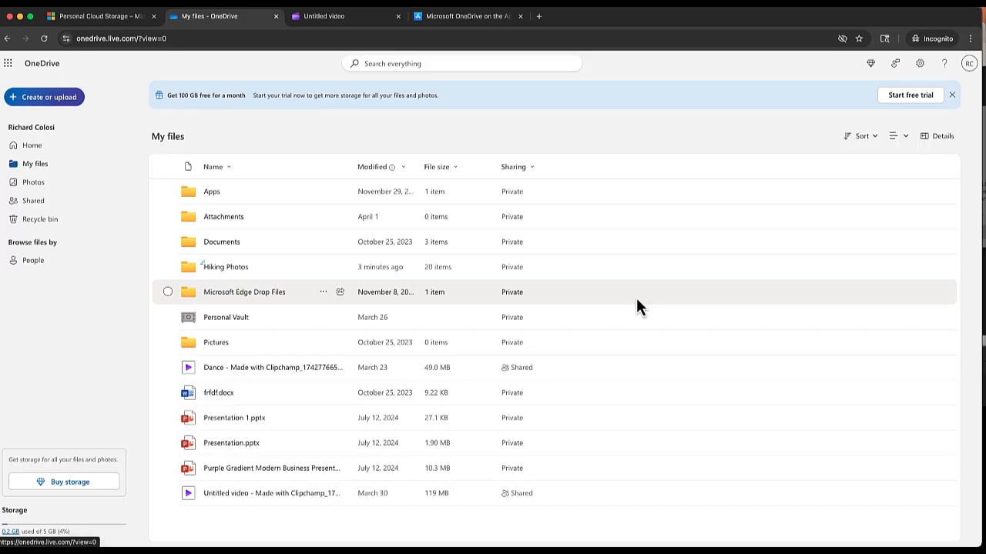
Review the Hiking Photos folder in OneDrive on the web, and open the same folder from Clipchamp's cloud media import.
left_click(244, 269)
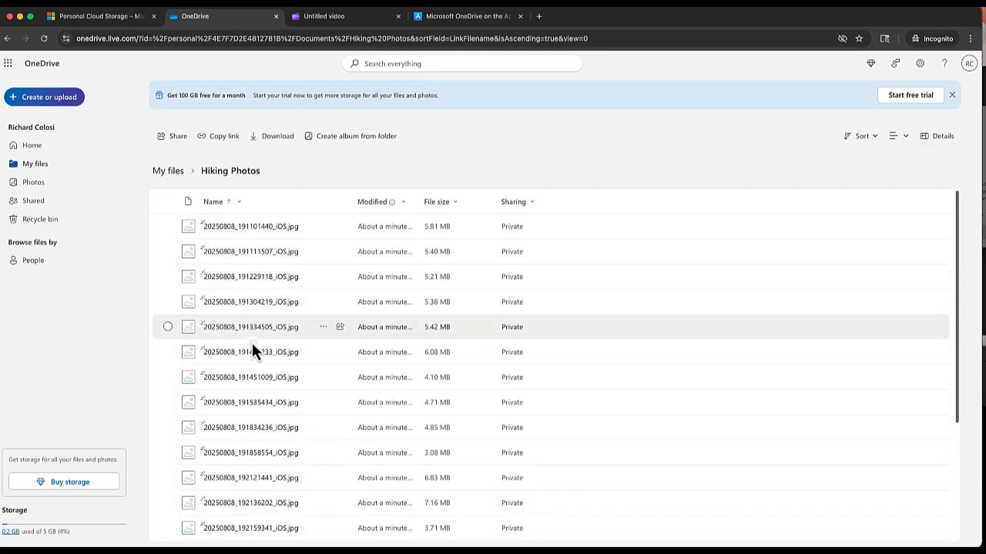
scroll(258, 347, "down", 2)
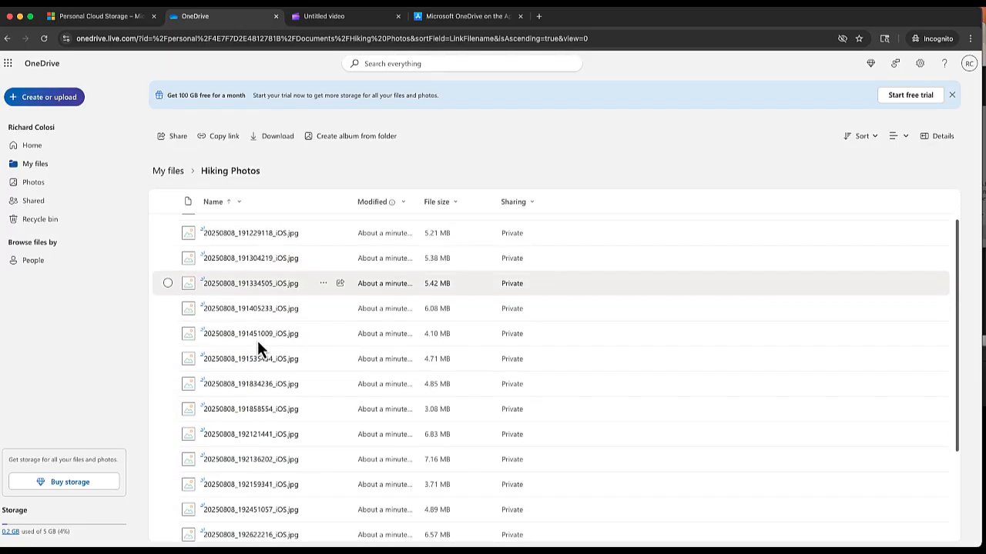
left_click(333, 17)
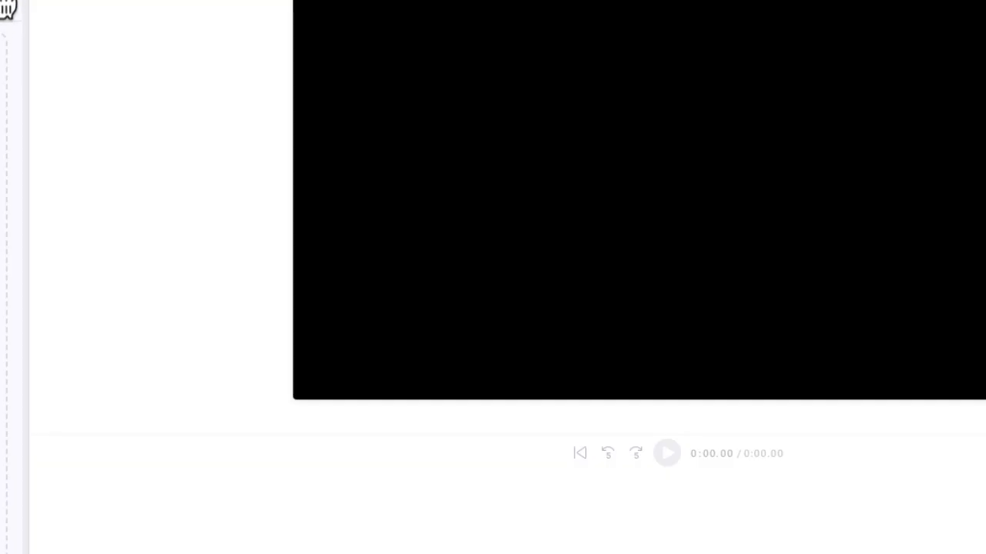
left_click(3, 7)
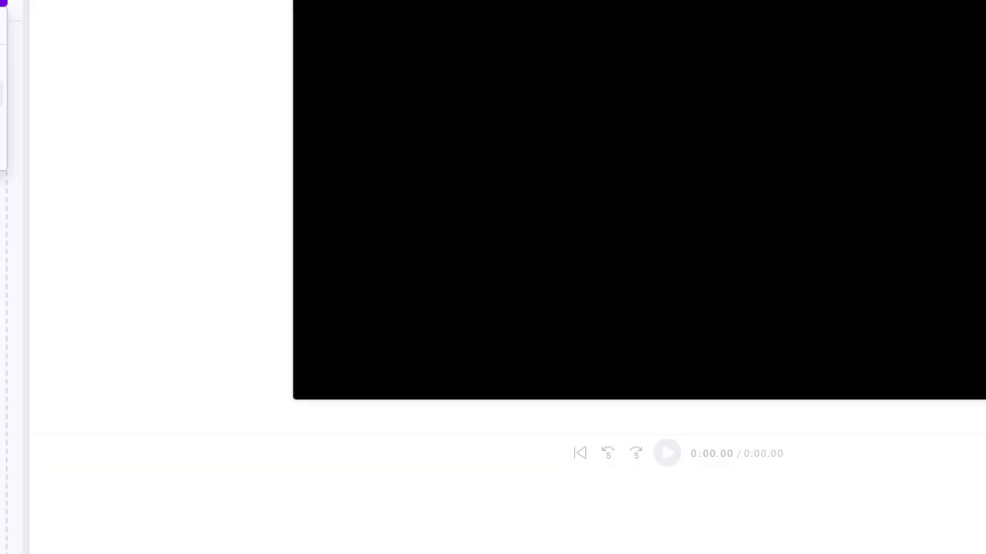
left_click(1, 65)
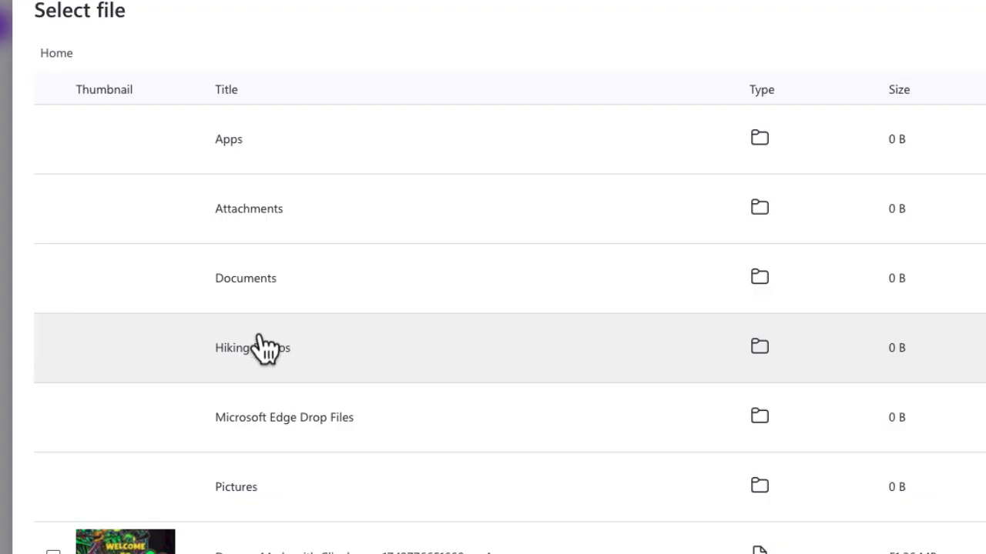
left_click(606, 356)
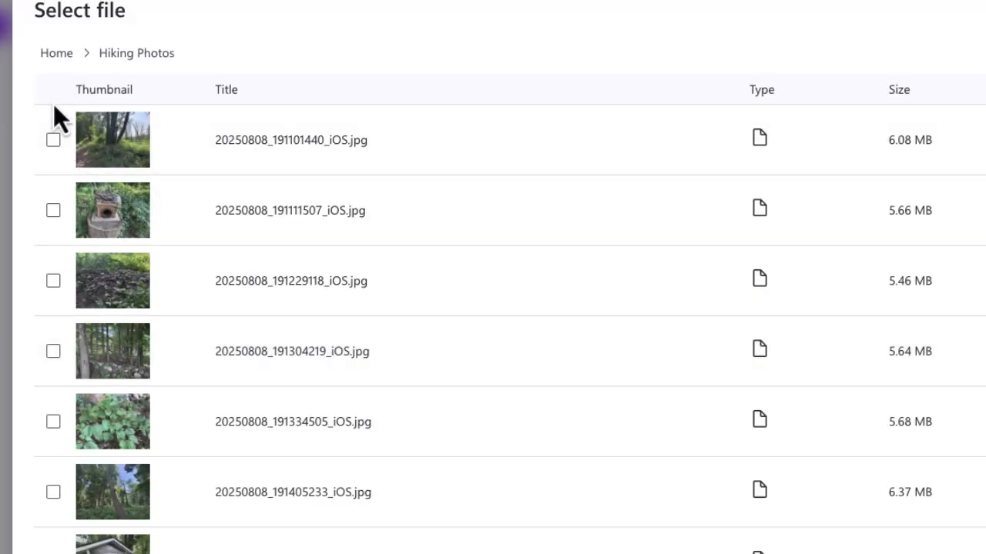
Select all the photos in the Hiking Photos folder and import them into the Clipchamp project.
left_click(53, 140)
left_click(54, 210)
left_click(54, 281)
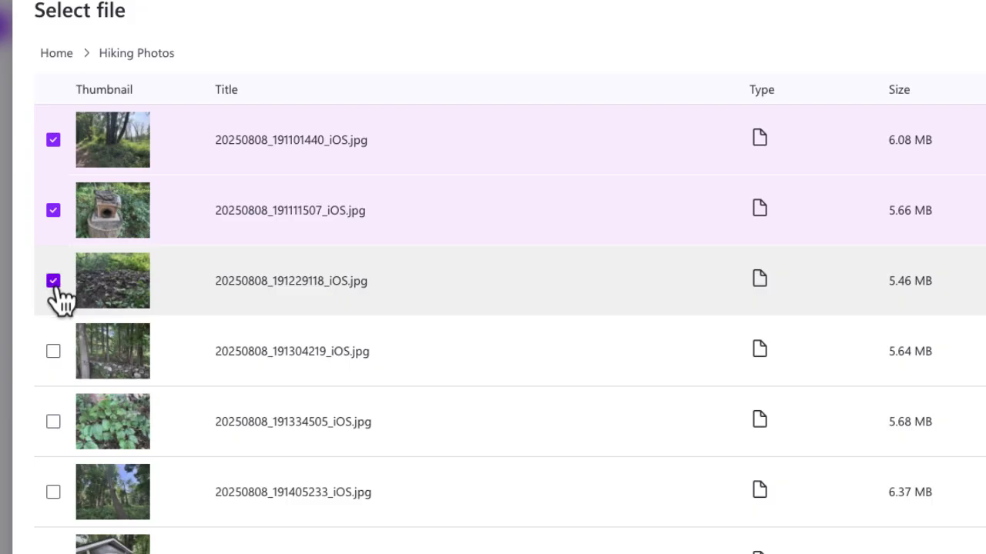
left_click(53, 351)
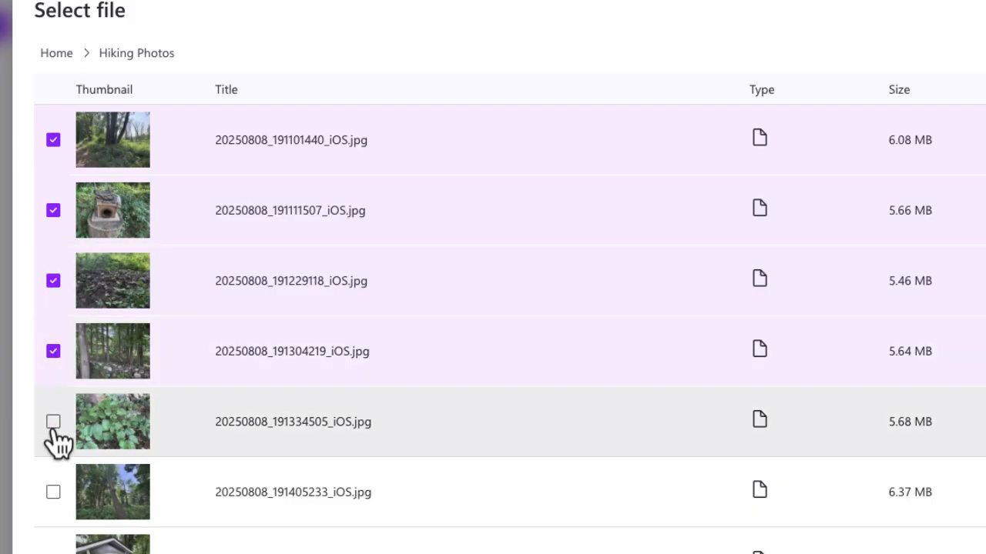
left_click(53, 422)
left_click(53, 492)
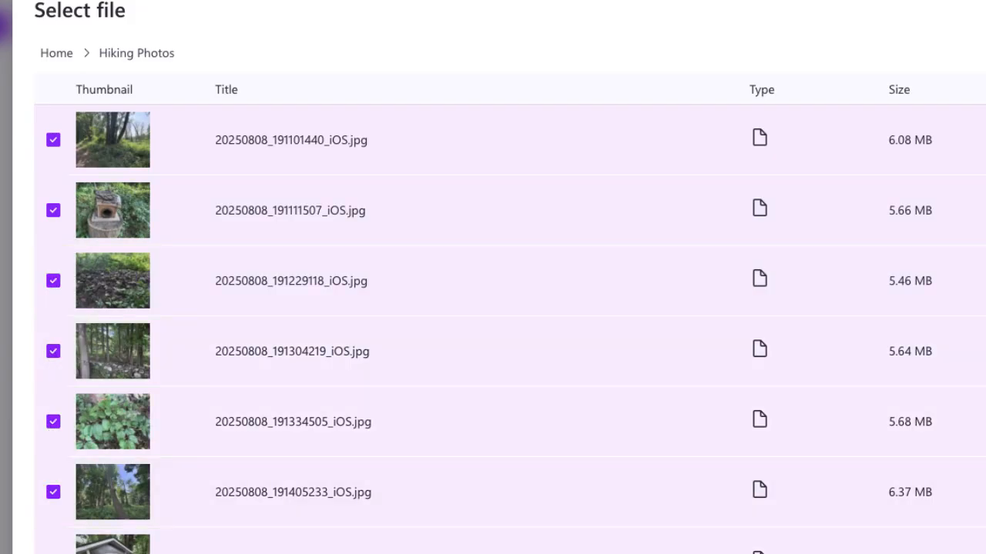
scroll(53, 524, "down", 3)
left_click(53, 515)
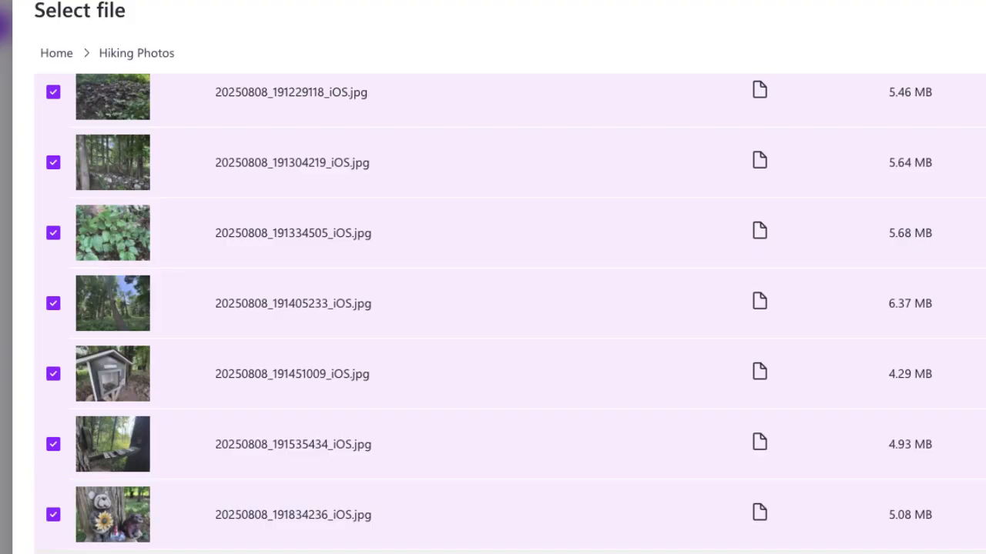
scroll(53, 531, "down", 2)
left_click(54, 515)
left_click(55, 524)
scroll(53, 531, "down", 1)
left_click(53, 509)
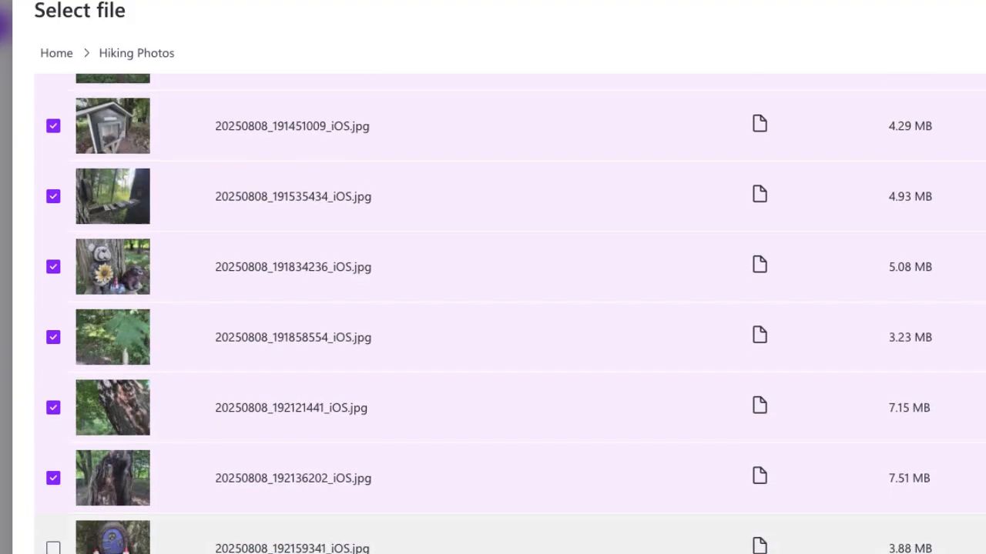
scroll(53, 531, "down", 2)
left_click(59, 516)
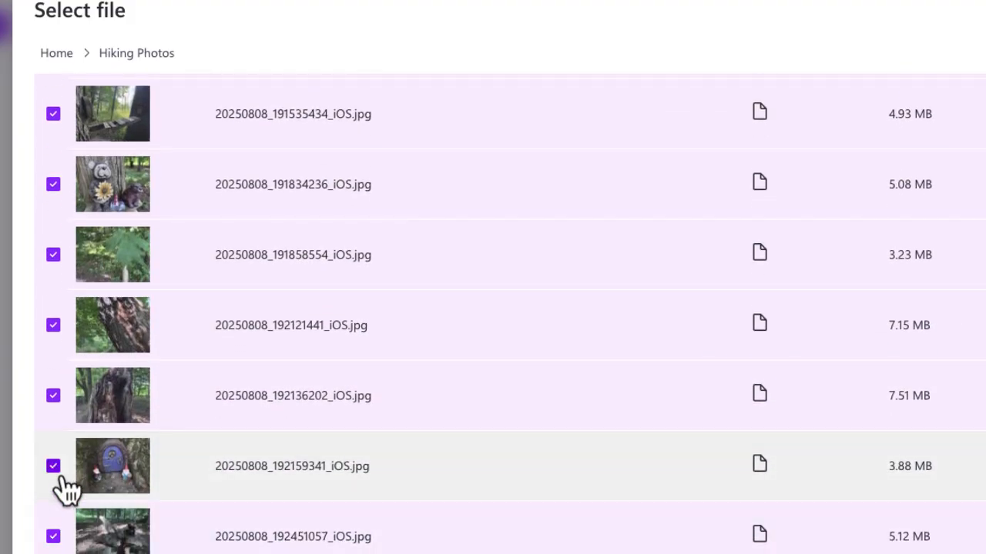
left_click(59, 478)
scroll(60, 484, "down", 2)
left_click(60, 487)
scroll(60, 491, "down", 1)
left_click(55, 514)
scroll(56, 515, "down", 2)
left_click(53, 409)
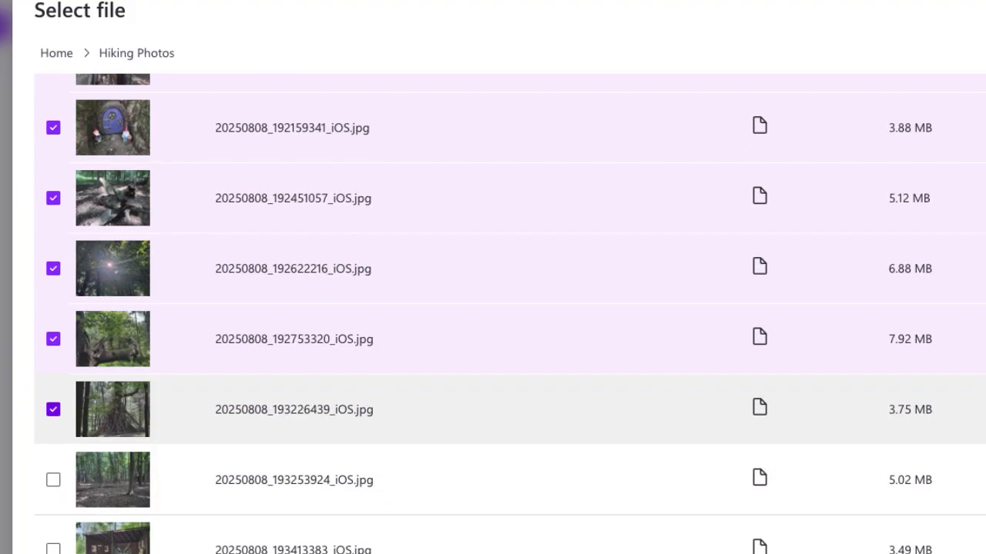
left_click(53, 550)
left_click(53, 548)
left_click(53, 480)
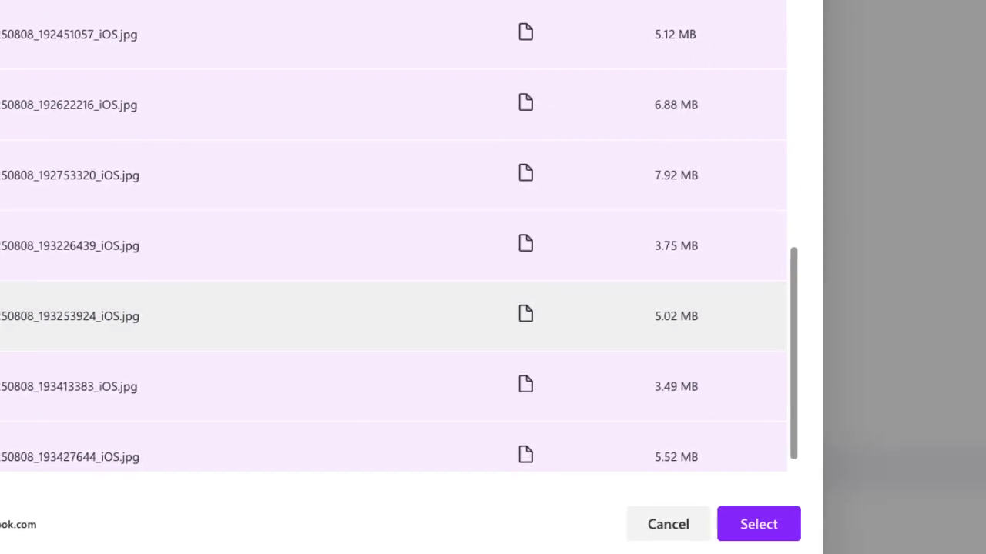
scroll(53, 479, "down", 1)
scroll(5, 249, "up", 10)
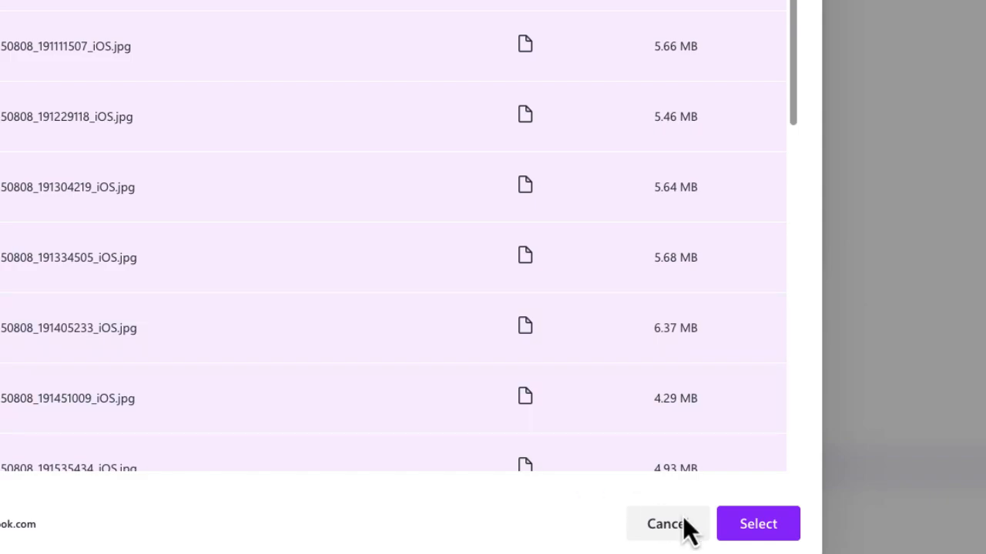
left_click(770, 533)
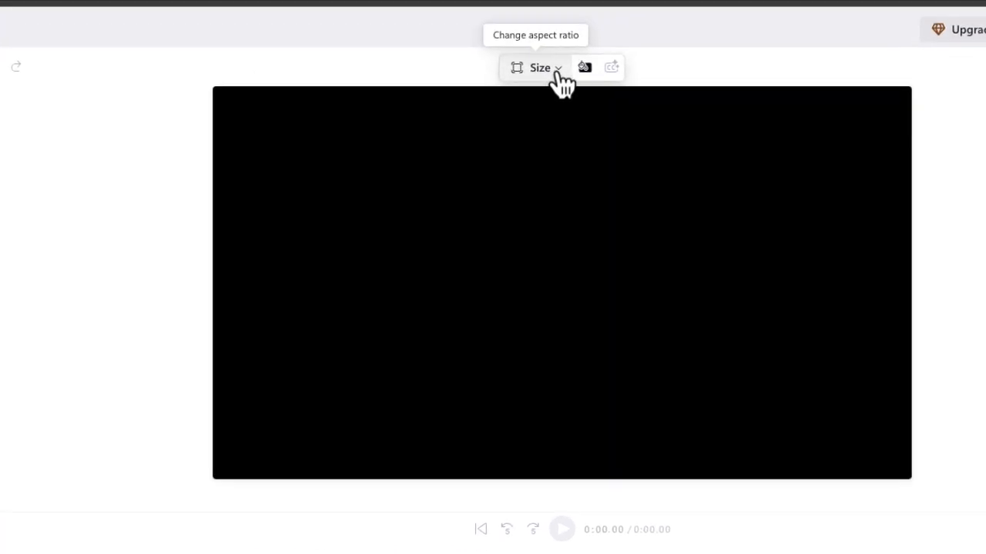
Set the video's aspect ratio to Classic 4:3.
left_click(559, 77)
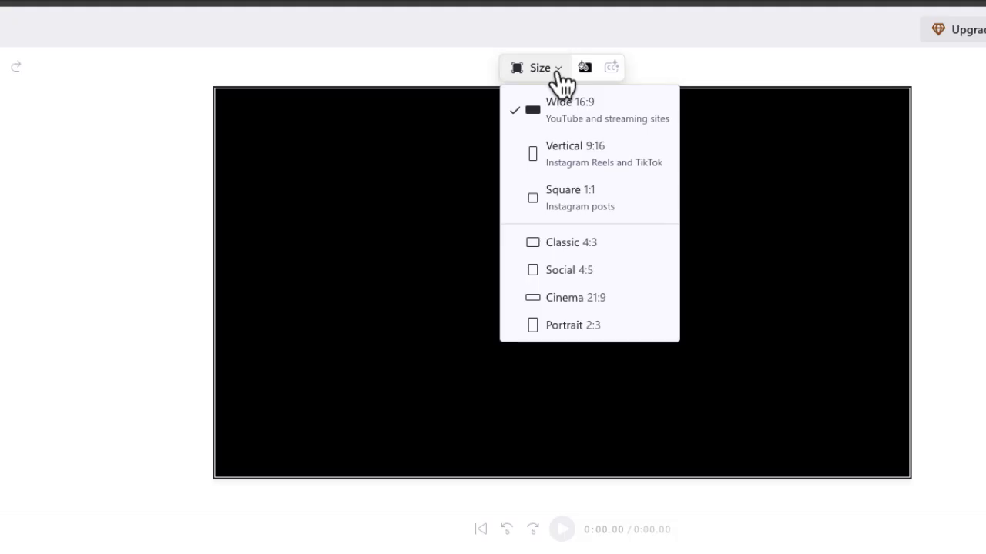
left_click(583, 157)
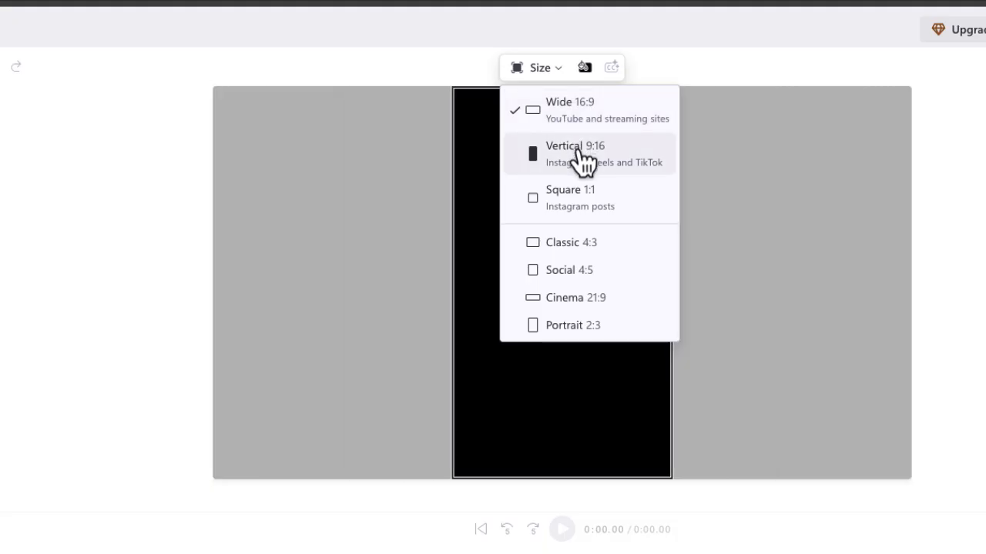
left_click(583, 204)
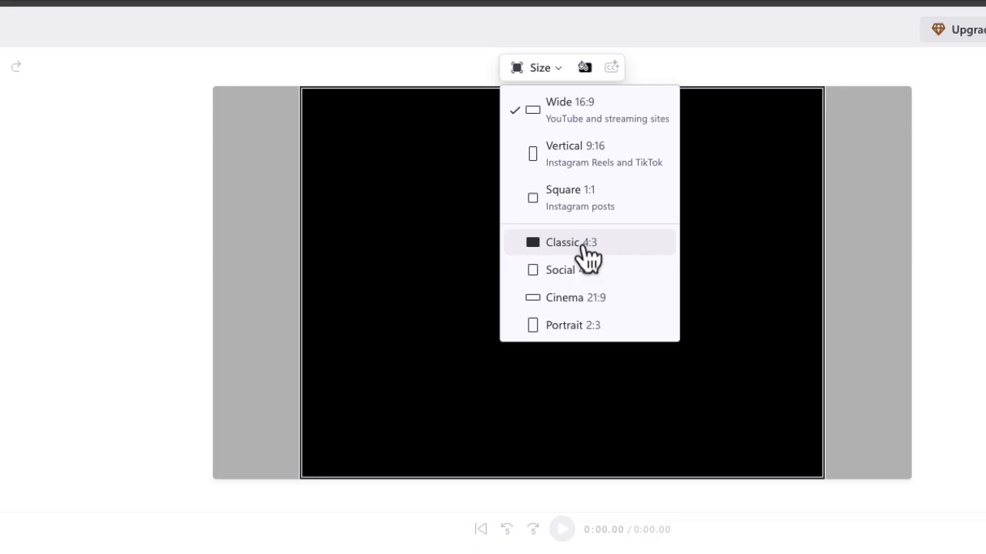
left_click(584, 243)
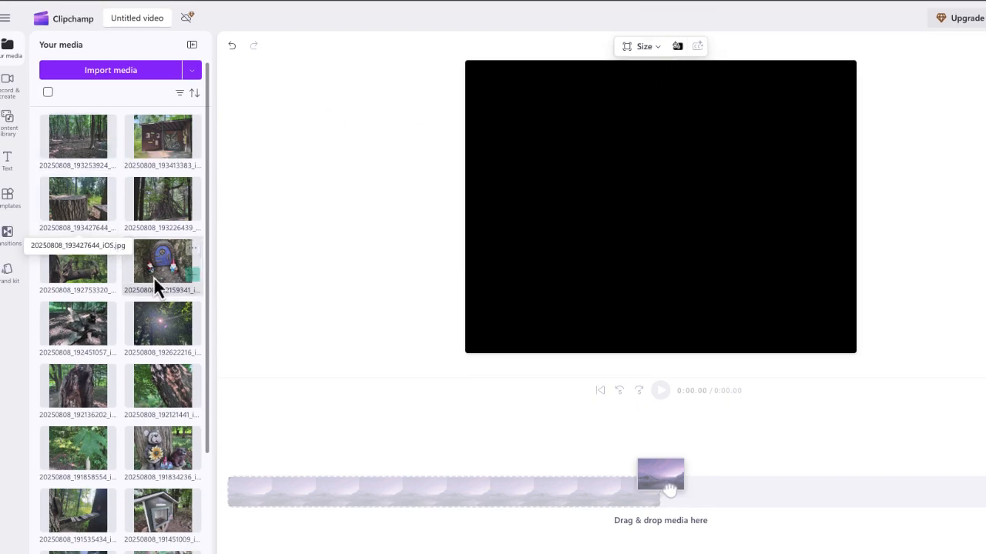
Place the photo 20250808_191405233_iOS.jpg at the start of the timeline and preview its playback.
scroll(153, 276, "down", 3)
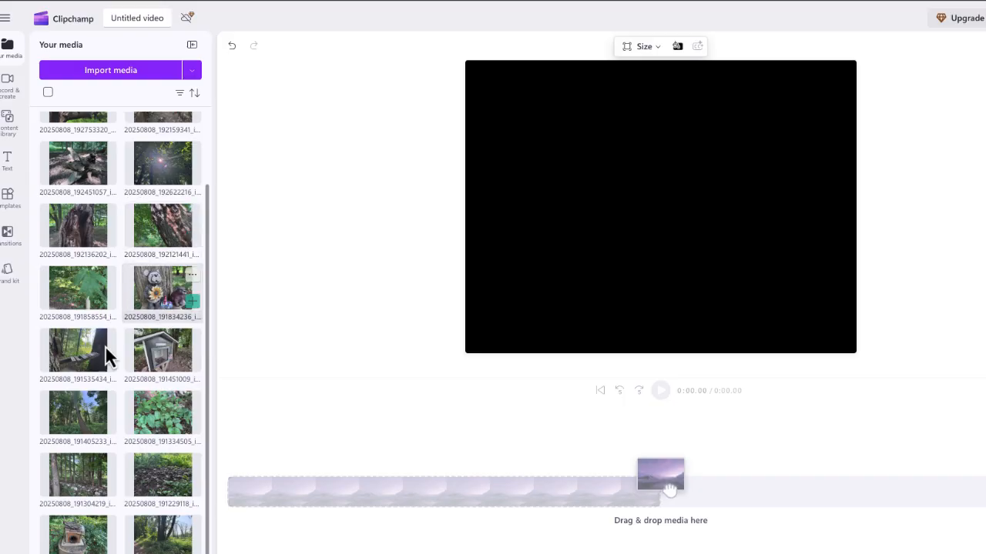
mouse_move(61, 420)
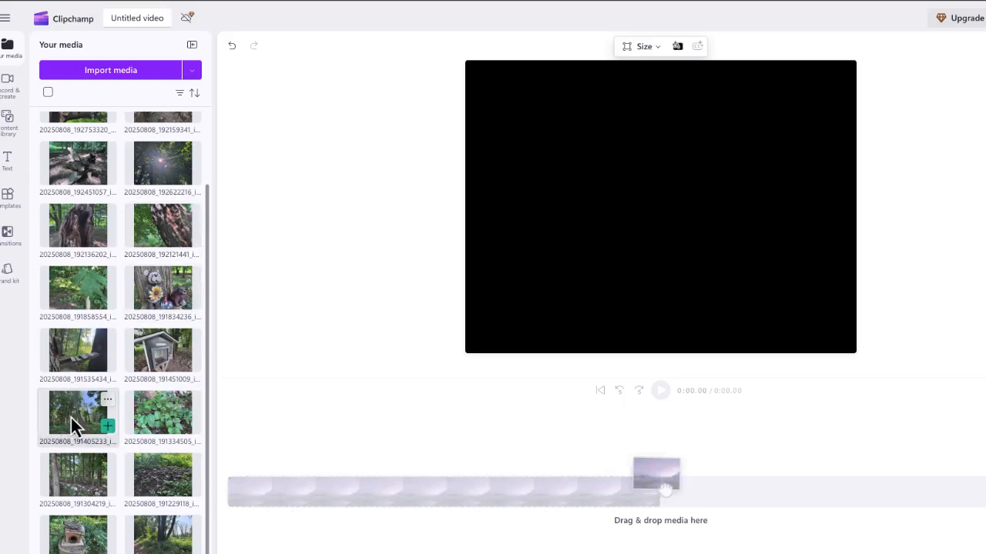
left_click_drag(73, 422, 277, 492)
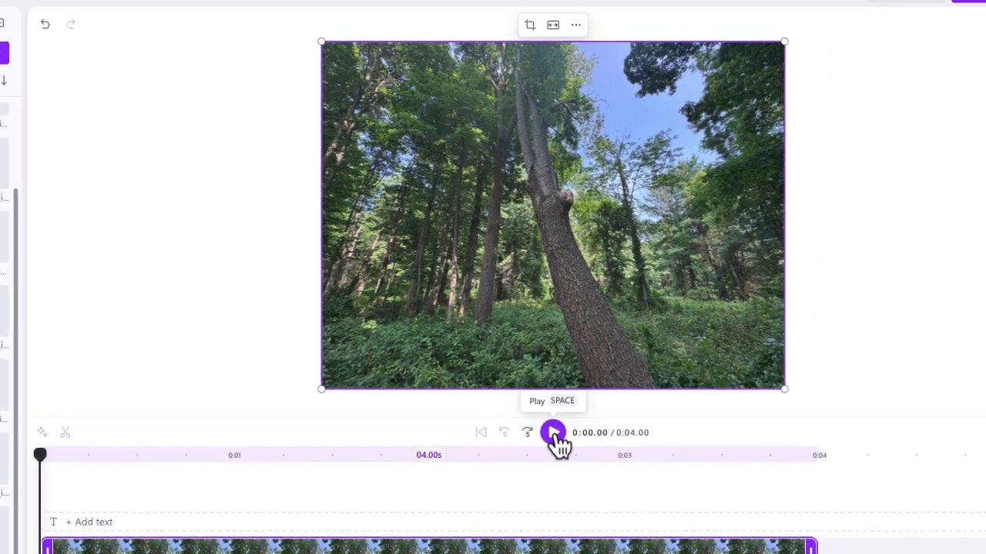
left_click(555, 434)
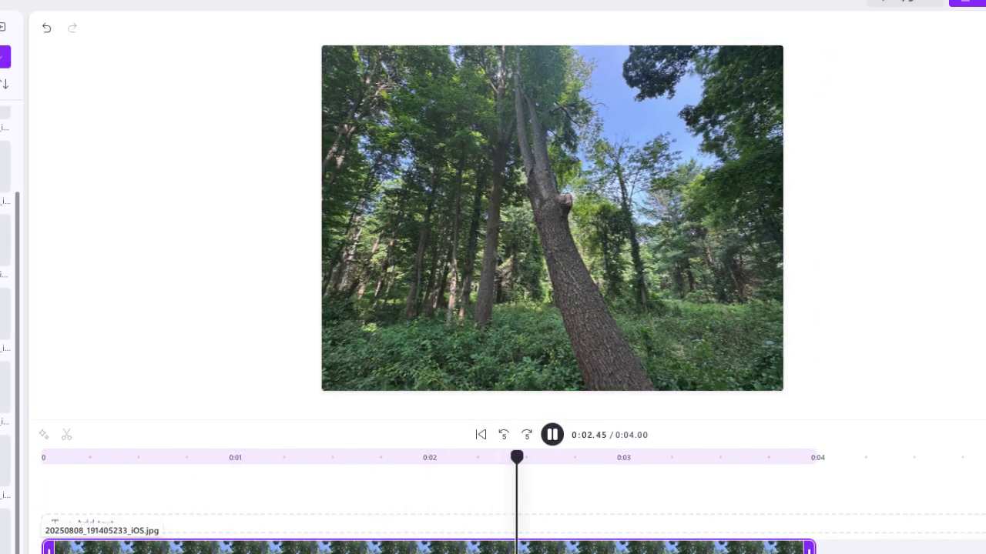
left_click(551, 435)
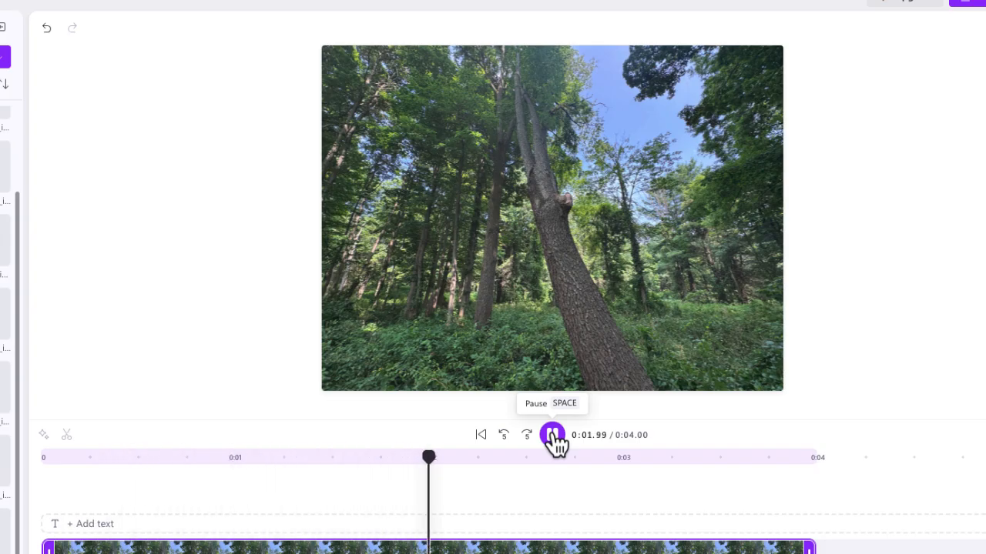
left_click(551, 435)
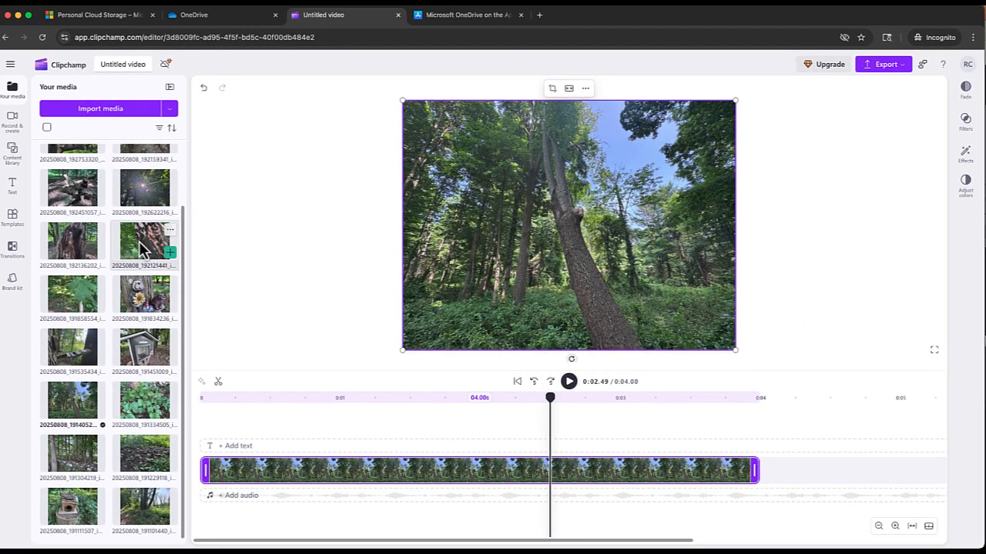
Append the photo 20250808_192121441_iOS.jpg after the first clip and check the cut between the two photos.
left_click_drag(141, 248, 782, 481)
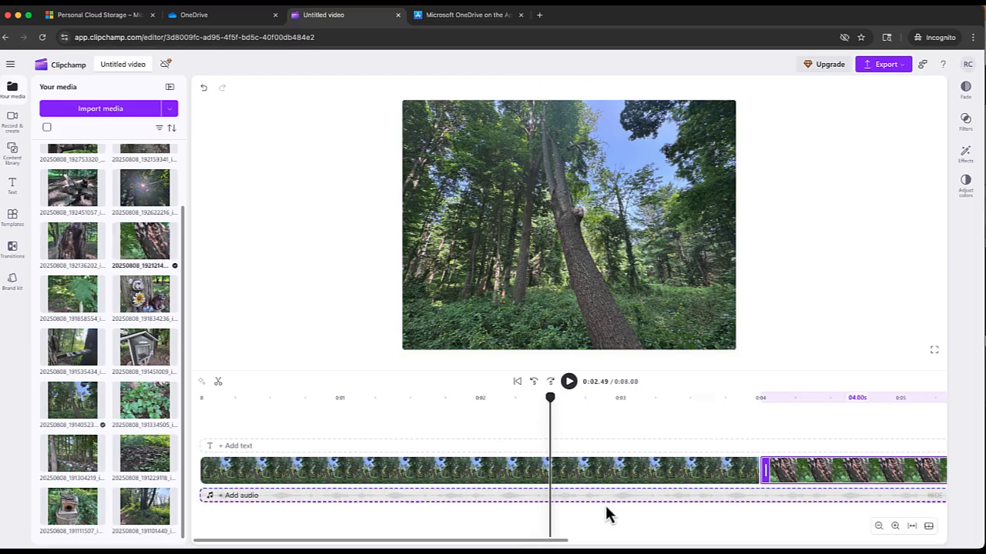
key("space")
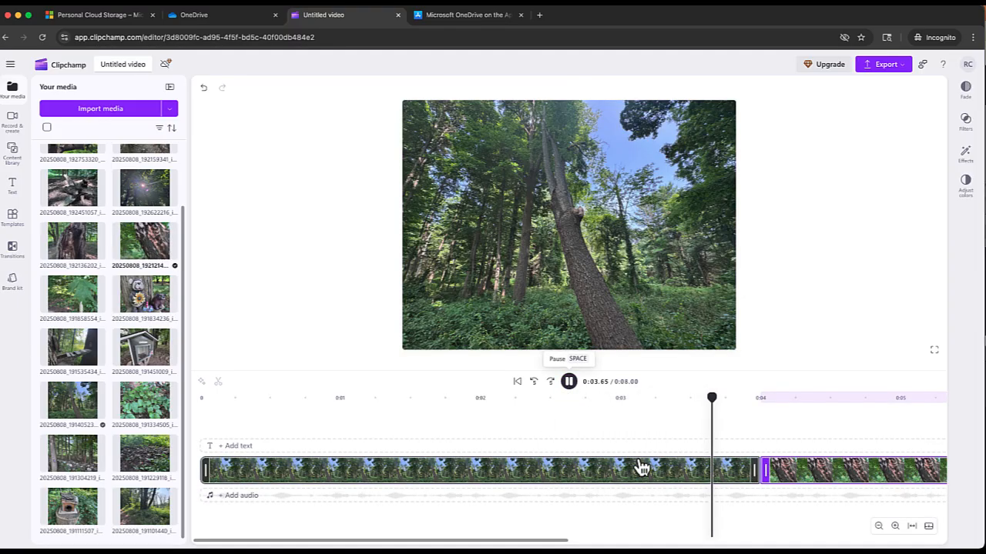
left_click(567, 381)
left_click_drag(455, 406, 356, 435)
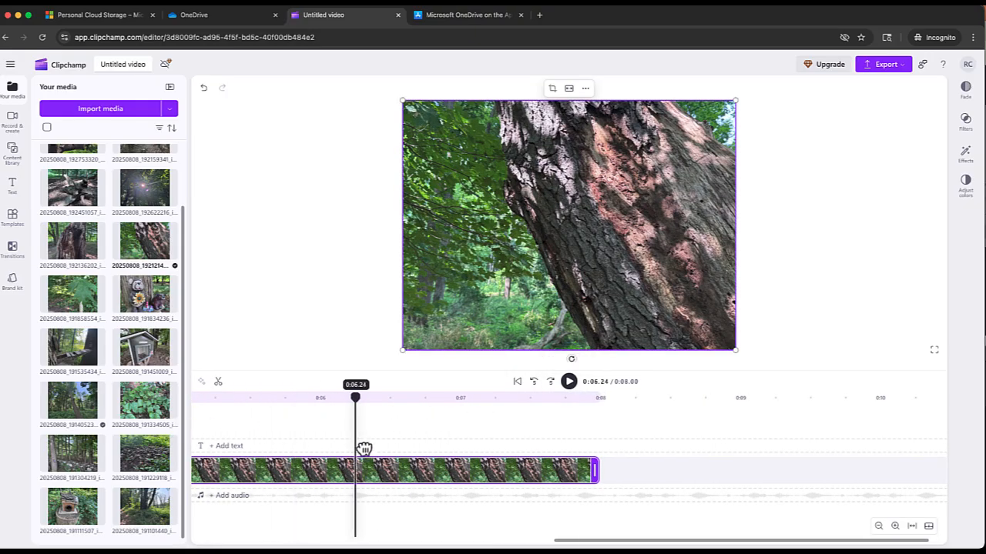
left_click_drag(561, 542, 374, 537)
left_click(344, 408)
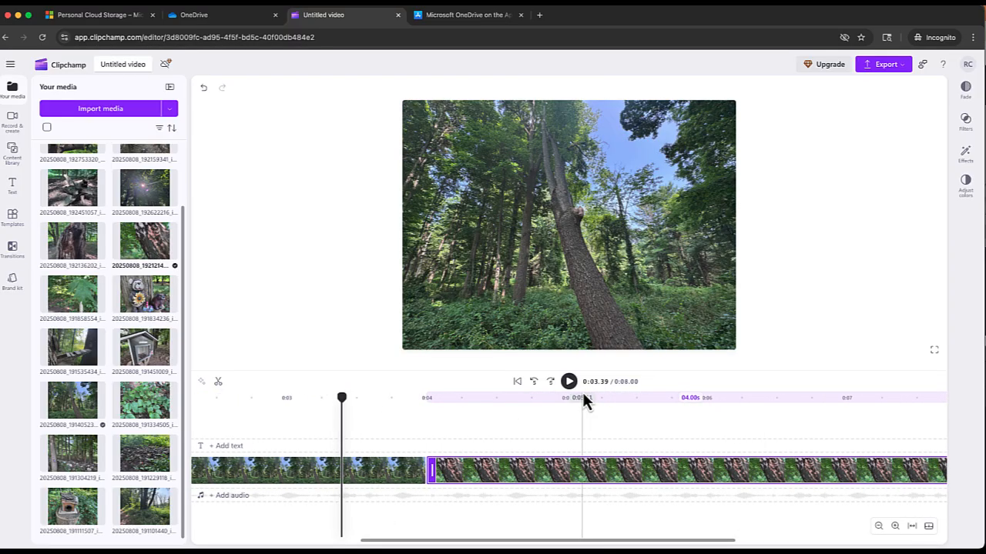
left_click_drag(348, 402, 333, 426)
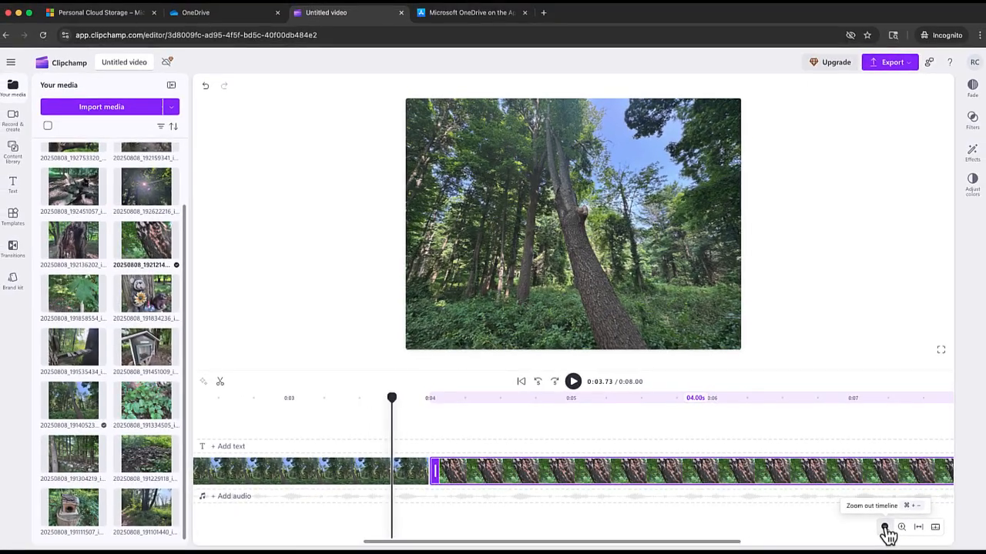
Zoom the timeline out fully and play both photo clips from the start to check the transition.
left_click(884, 528)
left_click(885, 528)
left_click(884, 527)
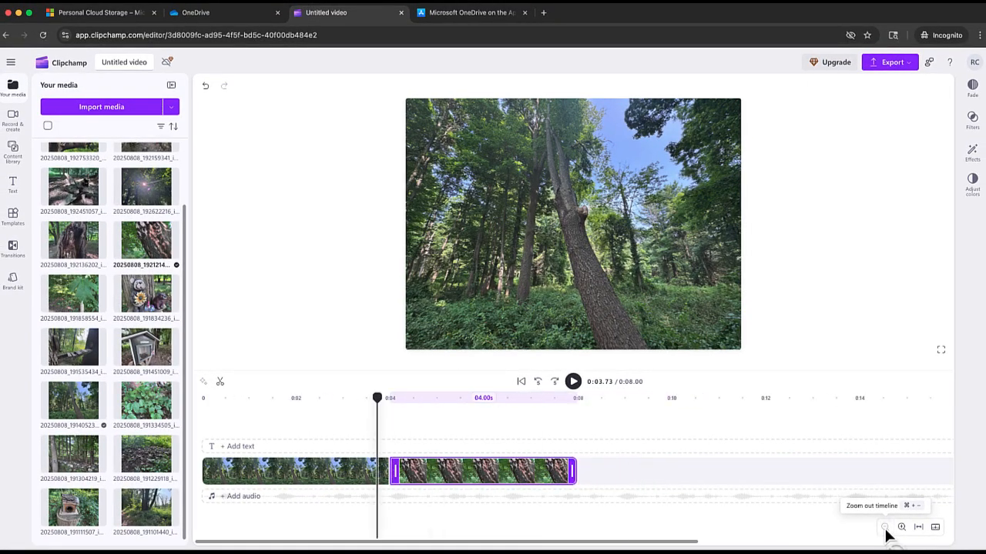
left_click_drag(378, 401, 203, 400)
left_click(574, 383)
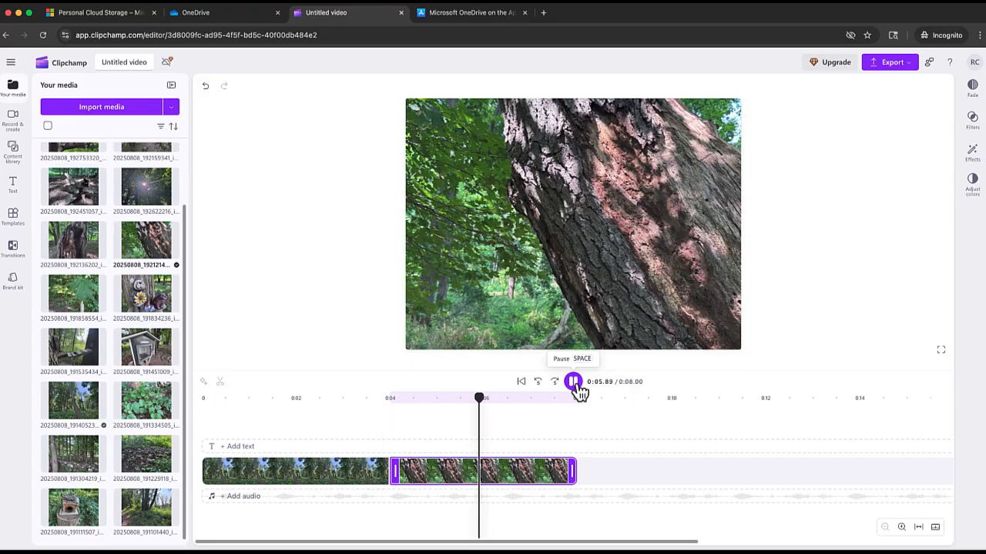
left_click(579, 391)
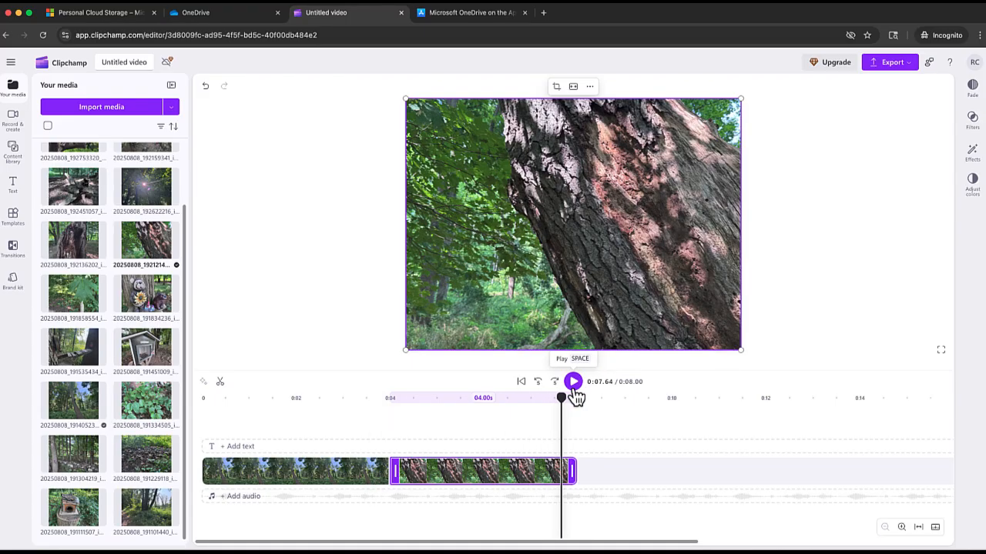
left_click_drag(568, 402, 385, 426)
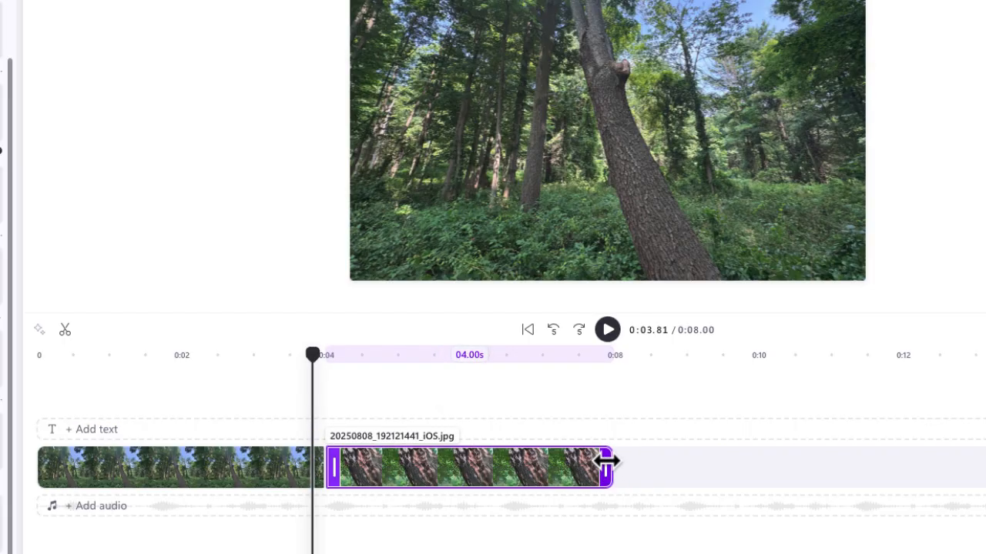
Try longer durations for the second photo clip, up to 6.09 seconds, and shorten it to 3.52 seconds.
left_click_drag(607, 461, 616, 461)
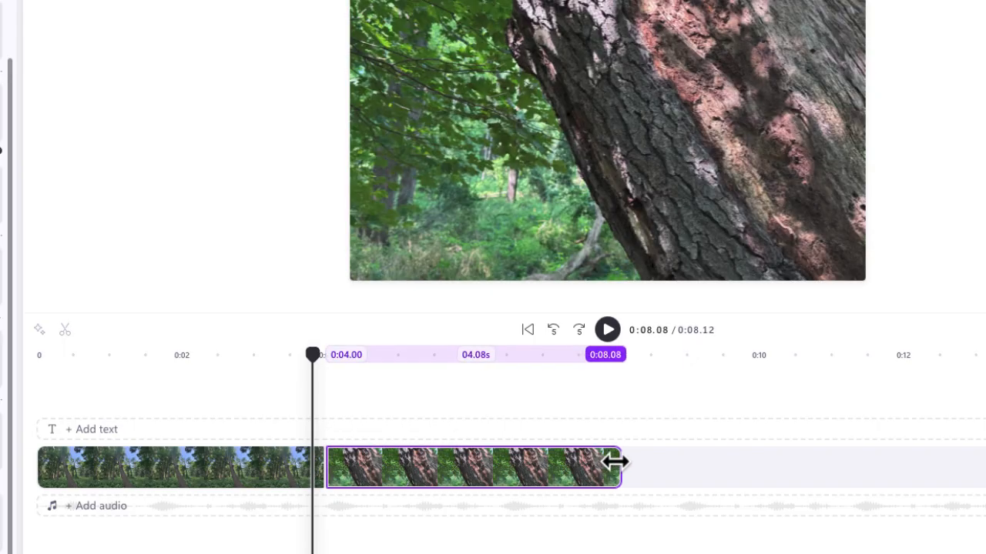
left_click_drag(620, 461, 755, 451)
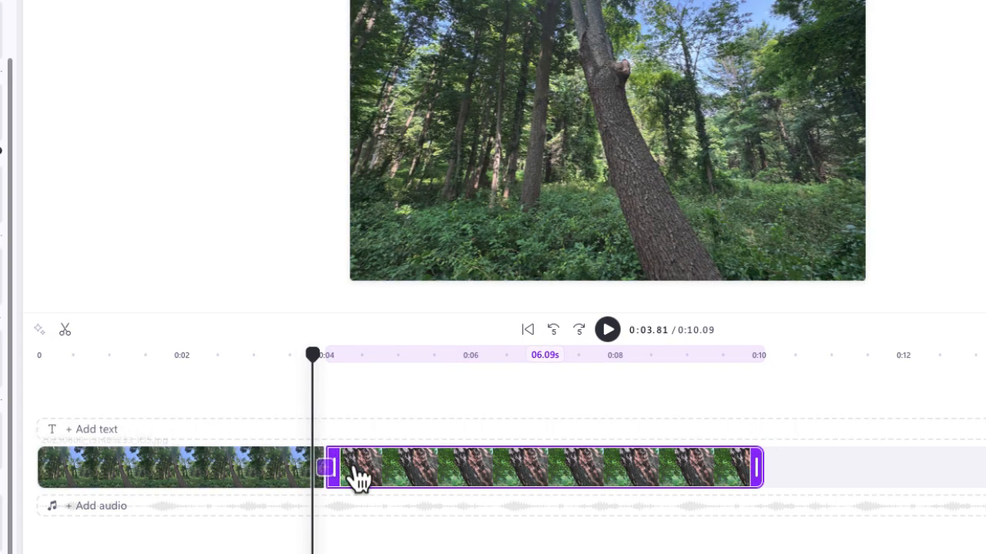
left_click_drag(757, 468, 573, 468)
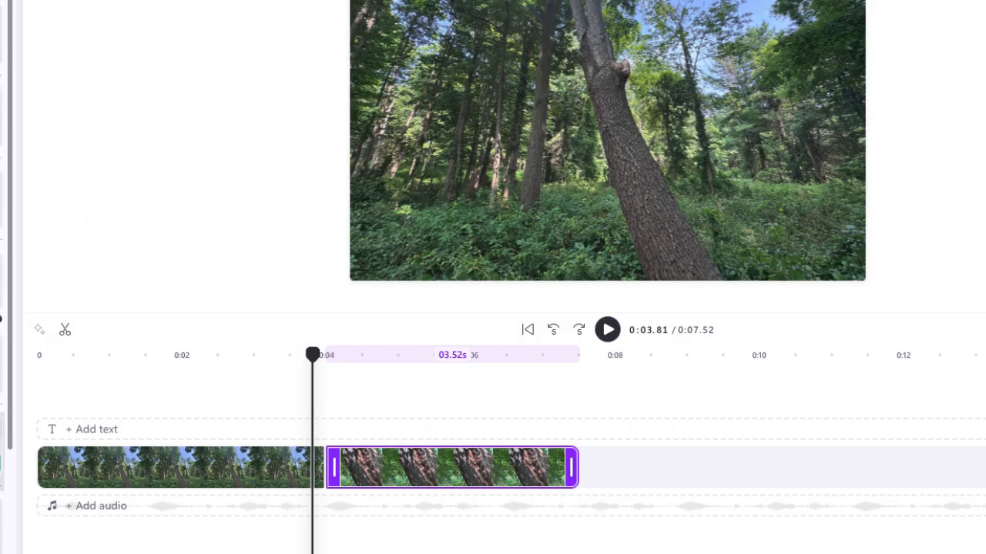
Append the gnome door photo and the stick shelter photo after the second clip, and scrub through them.
left_click_drag(7, 159, 628, 482)
left_click_drag(327, 371, 831, 424)
left_click_drag(391, 339, 824, 355)
left_click_drag(982, 481, 908, 485)
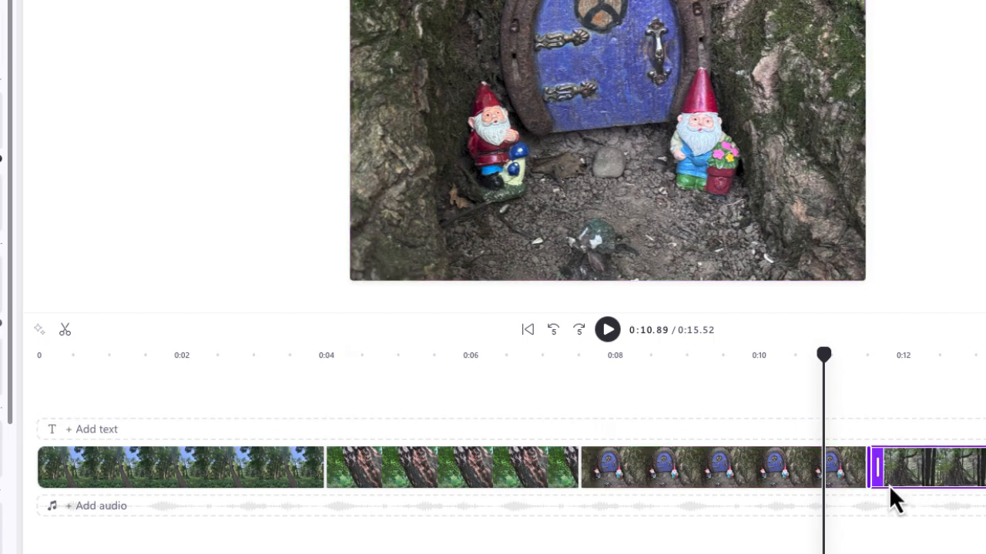
scroll(690, 496, "right", 7)
left_click_drag(331, 398, 444, 414)
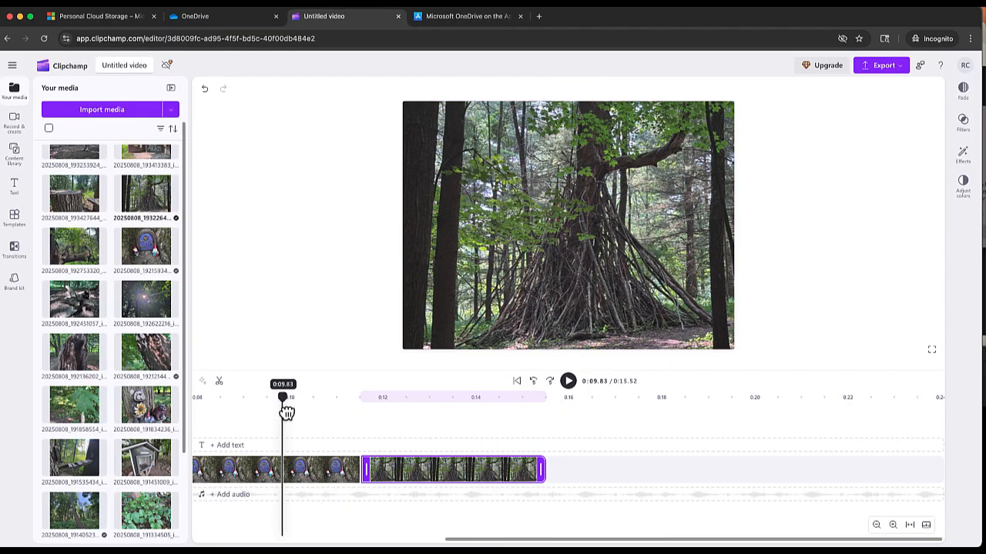
Append six more hiking photos to the timeline, including the leaf litter, fallen trunk, owl mural shelter and bear carving.
scroll(147, 405, "down", 5)
left_click_drag(147, 449, 616, 469)
scroll(123, 319, "up", 5)
left_click_drag(75, 272, 778, 470)
left_click_drag(727, 541, 862, 541)
left_click_drag(146, 166, 678, 470)
left_click_drag(792, 545, 773, 543)
left_click(425, 400)
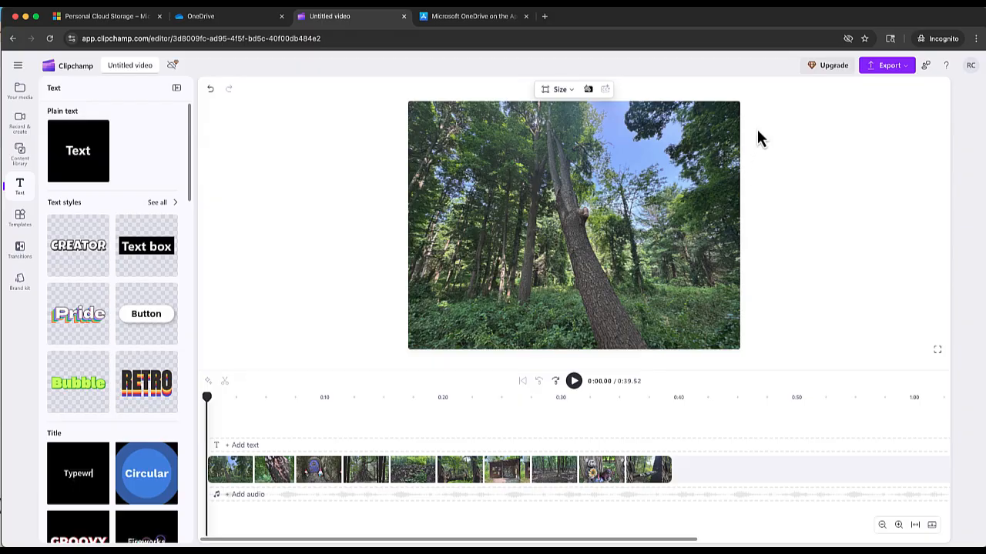
Scrub through the opening clips and play the slideshow up to the owl mural photo to review the sequence.
left_click_drag(210, 401, 271, 406)
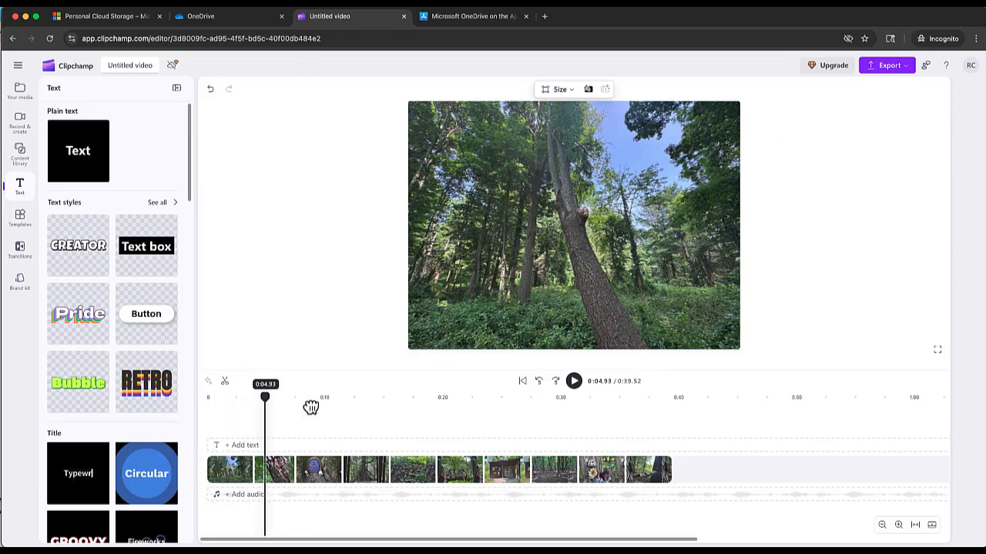
left_click(324, 407)
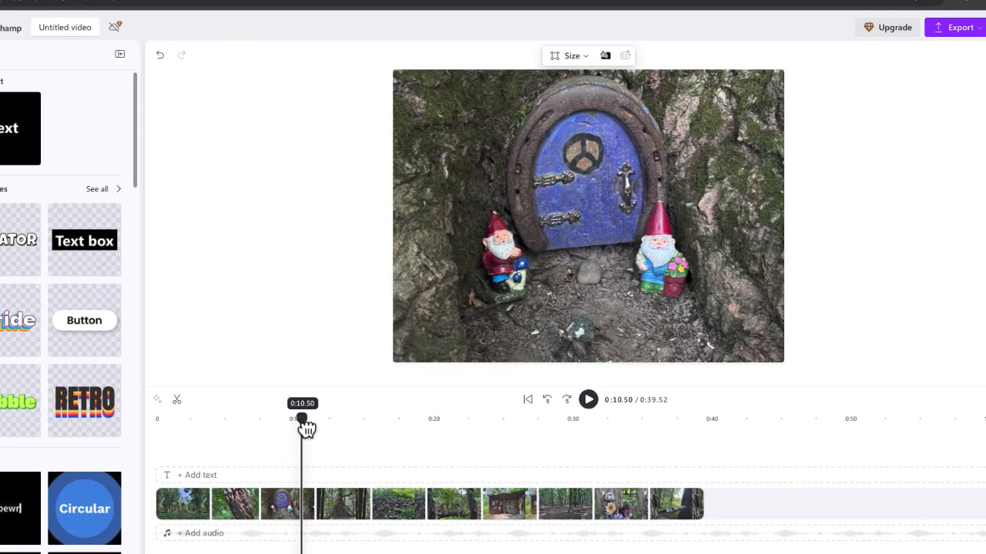
left_click_drag(308, 429, 353, 433)
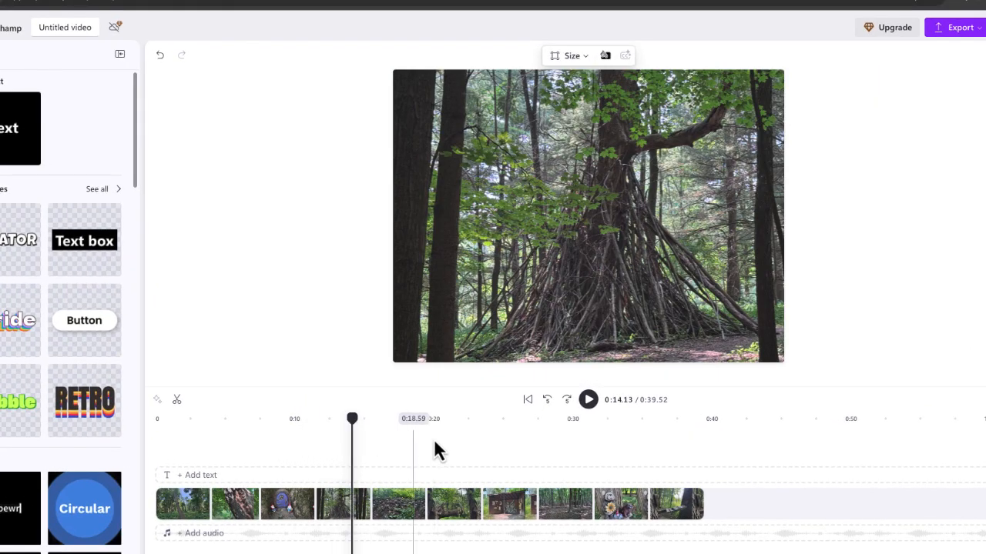
left_click(588, 399)
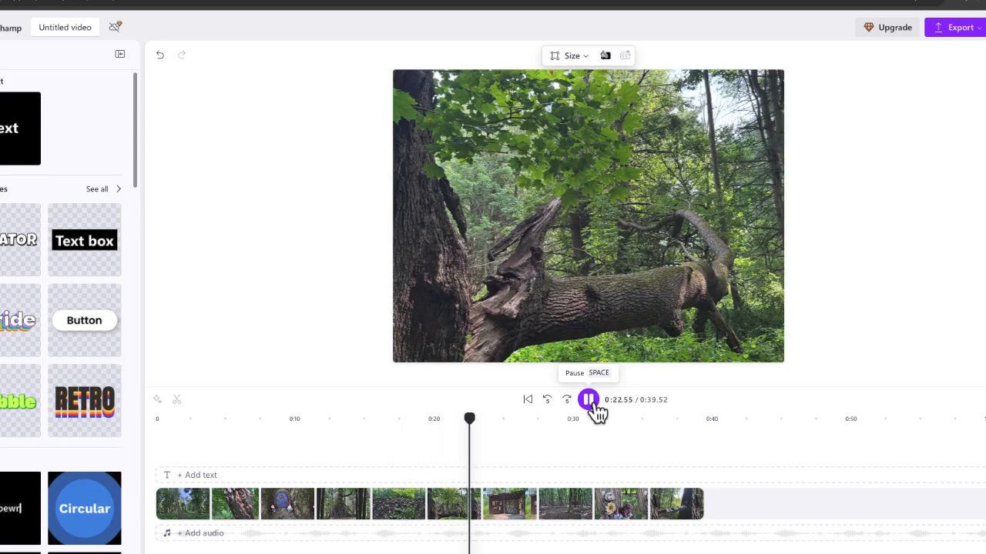
left_click(589, 401)
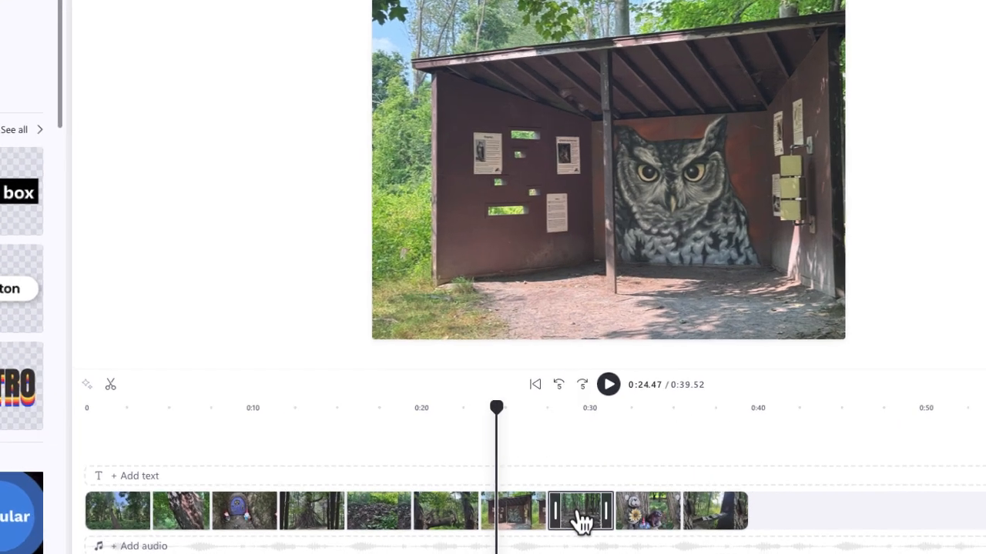
Move the forest floor clip that follows the owl mural photo to directly after the gnome door clip.
left_click(567, 512)
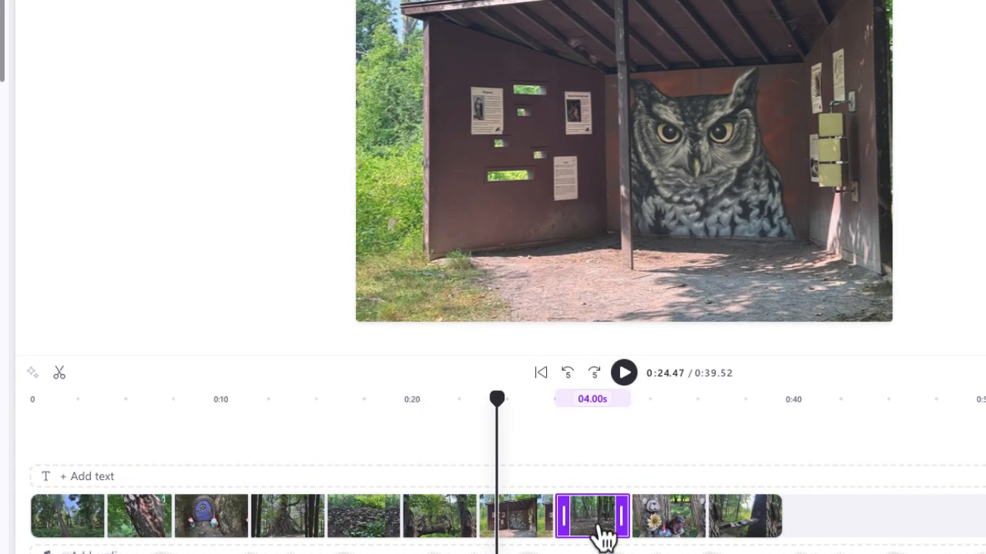
left_click_drag(599, 528, 591, 472)
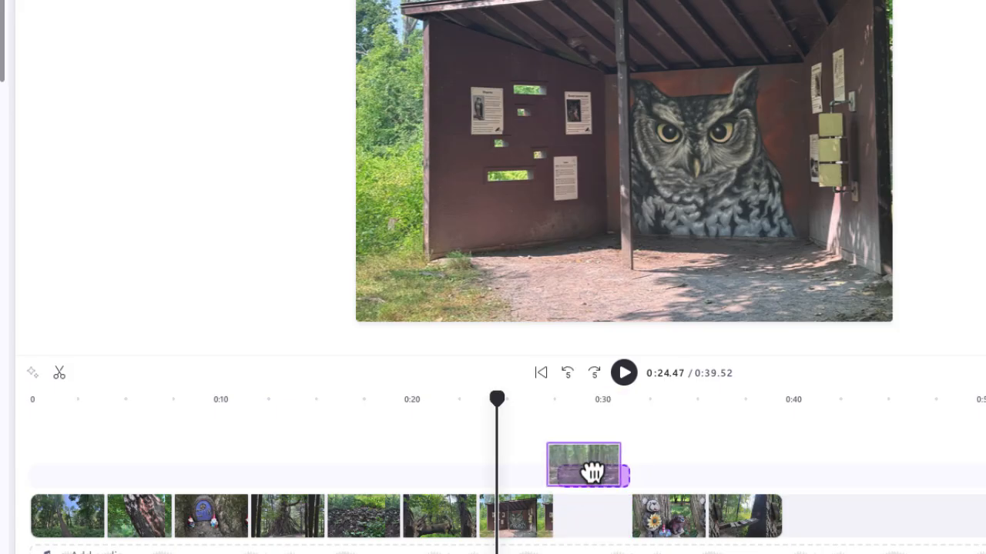
mouse_move(592, 472)
left_mouse_down()
mouse_move(315, 482)
mouse_move(259, 519)
mouse_move(264, 528)
mouse_move(257, 518)
left_mouse_up()
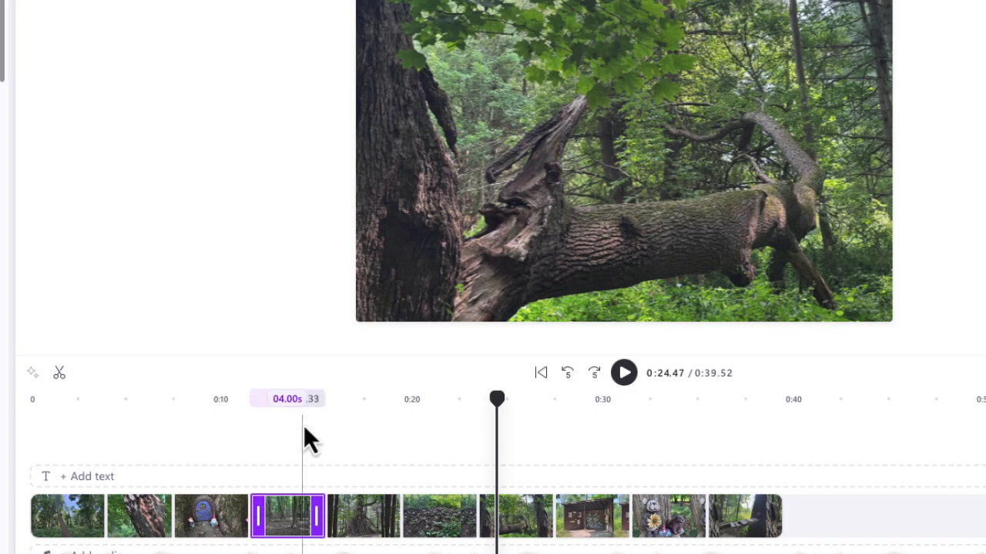
Preview the forest floor clip in its fourth position and move it to the end of the timeline.
mouse_move(501, 412)
left_mouse_down()
mouse_move(277, 453)
mouse_move(290, 447)
left_mouse_up()
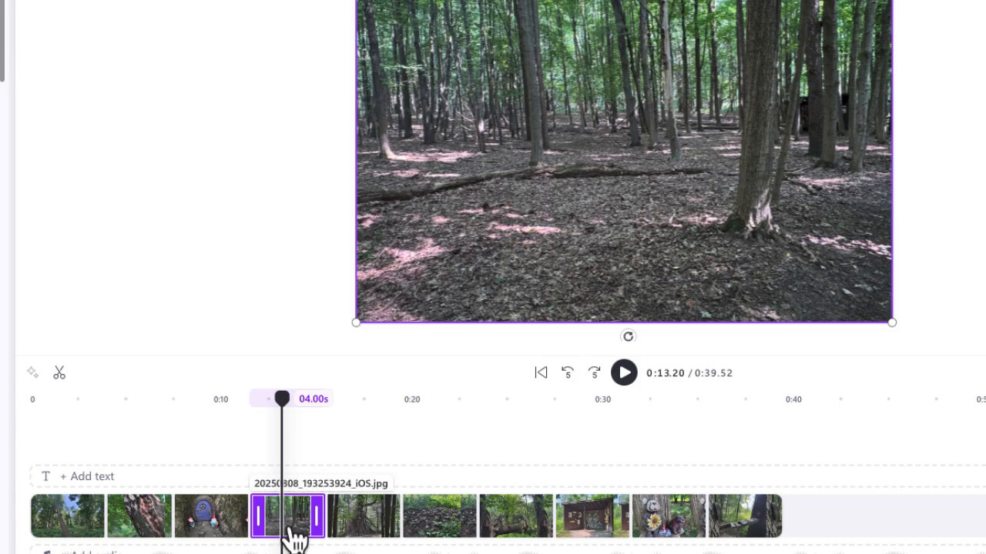
left_click_drag(286, 535, 814, 528)
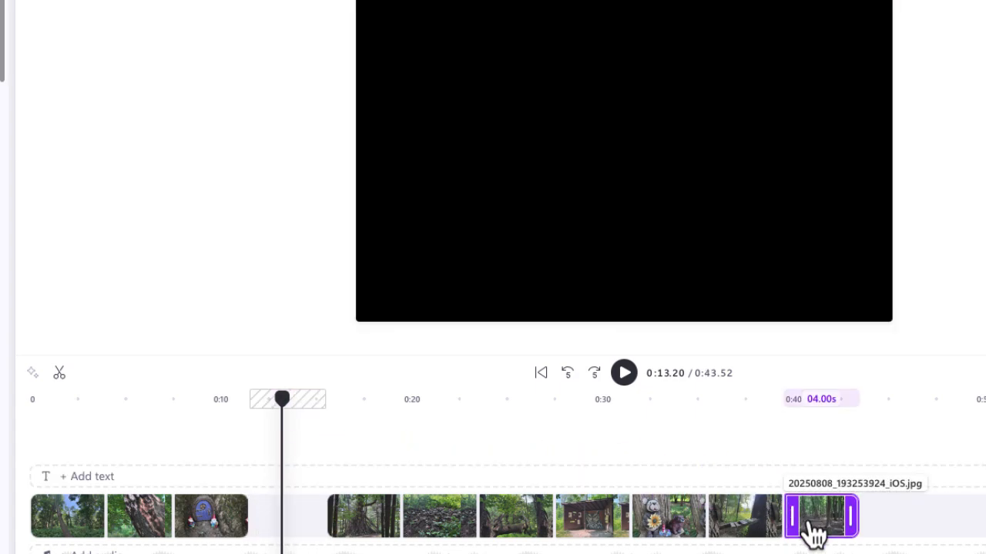
Delete the empty gap between the gnome door clip and the following tree clip on the timeline.
mouse_move(281, 542)
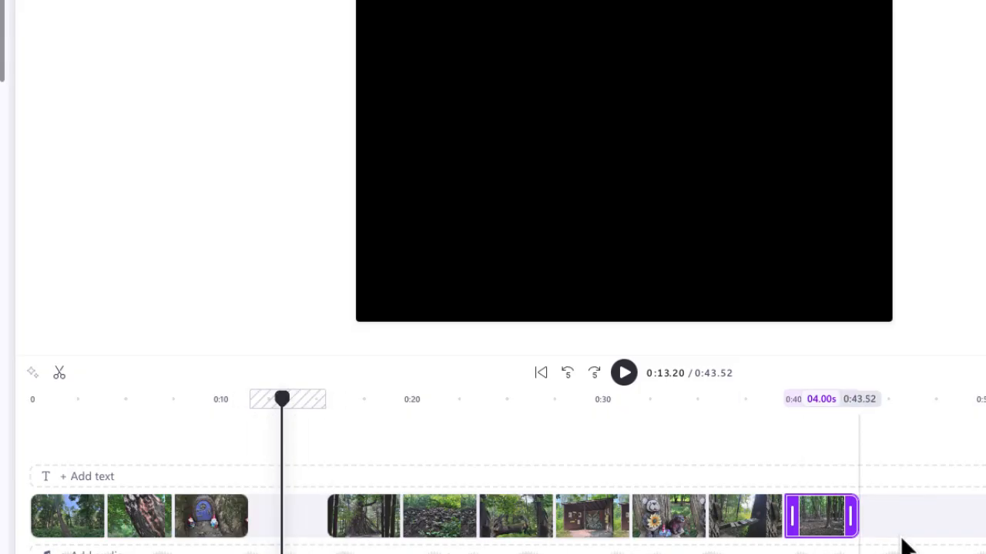
left_click_drag(895, 539, 351, 529)
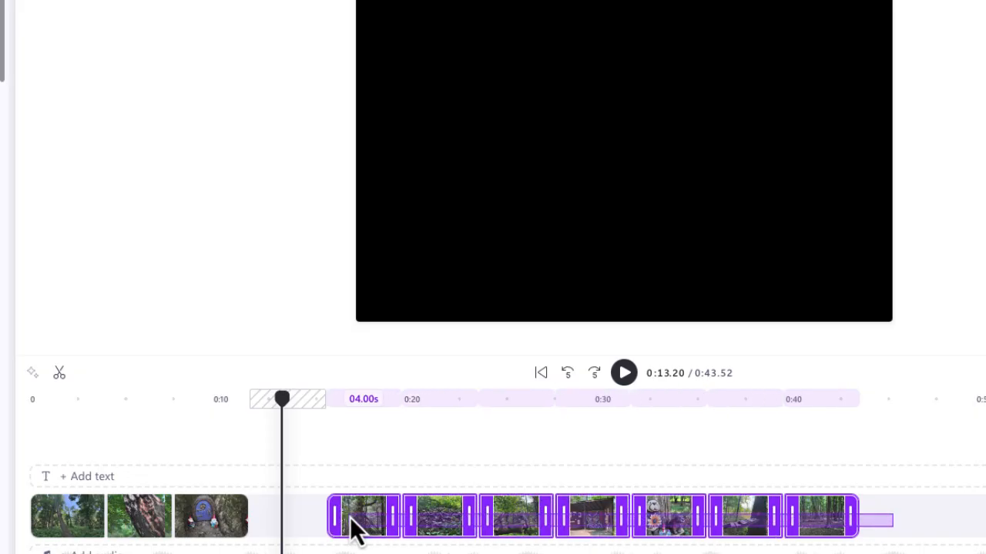
left_click(905, 542)
left_click(375, 518)
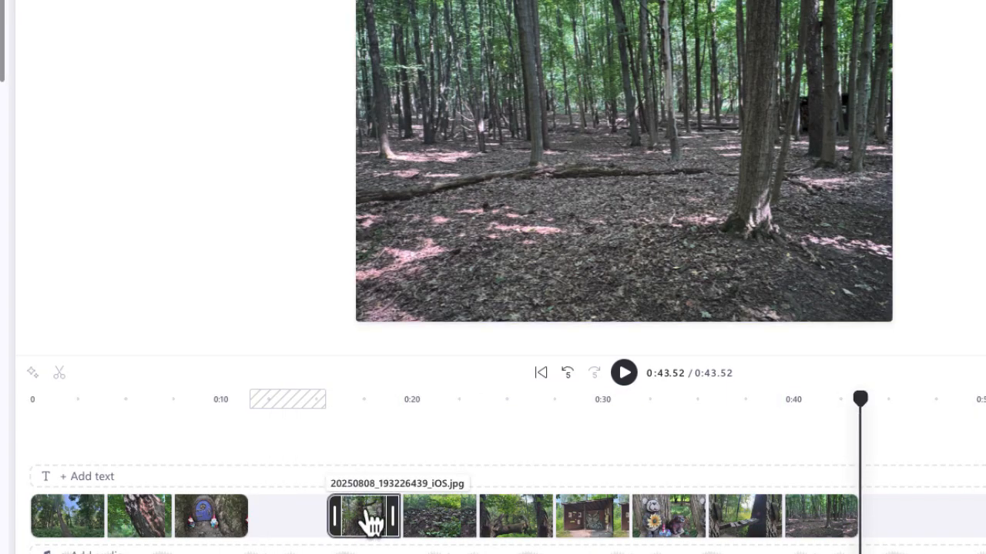
mouse_move(285, 515)
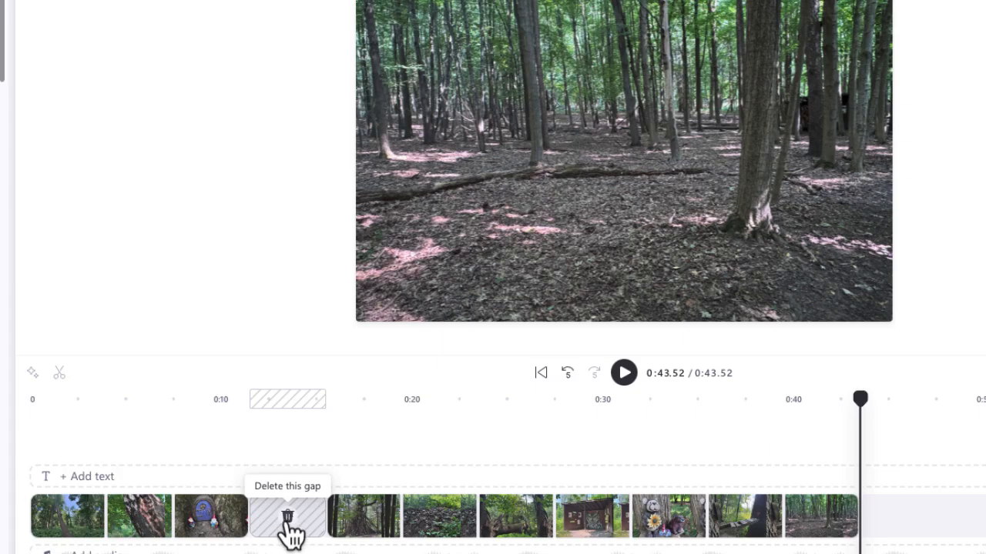
left_click(290, 515)
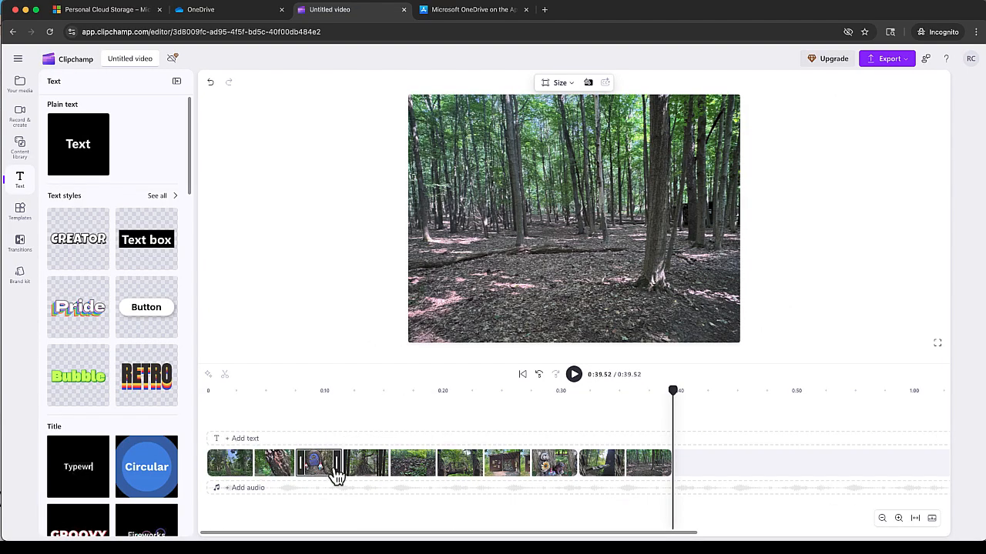
Apply the Golden hour filter to the bear carving clip and try out its intensity.
left_click(416, 471)
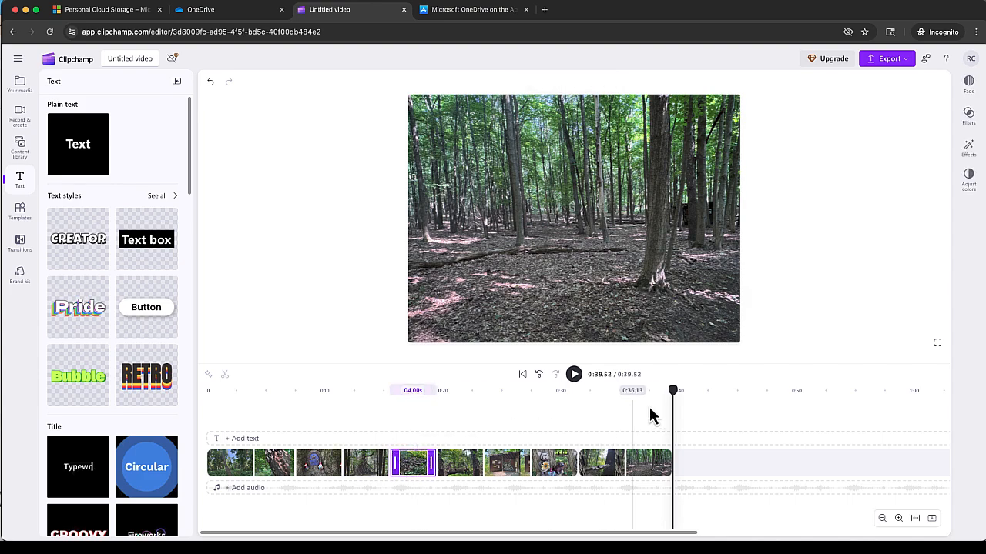
left_click_drag(674, 394, 518, 412)
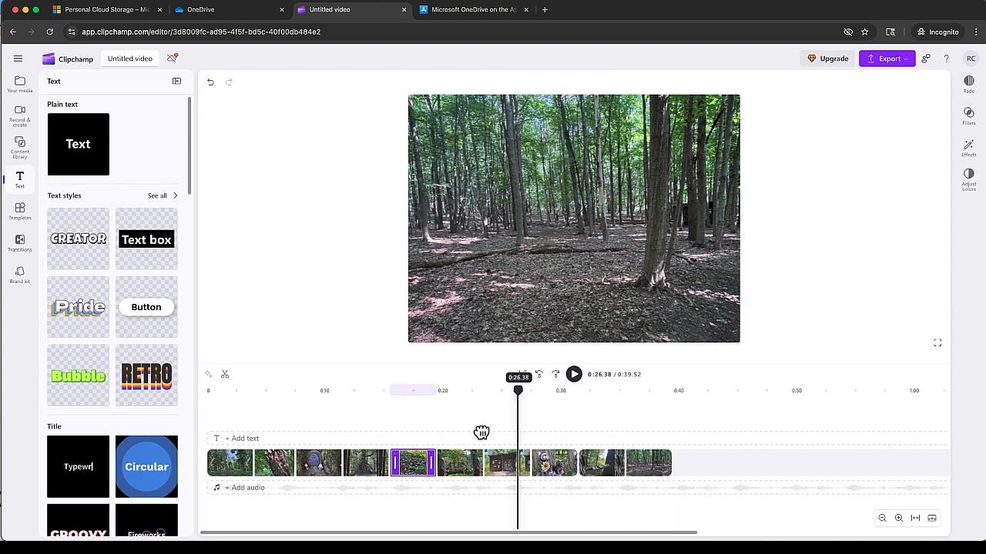
left_click(550, 466)
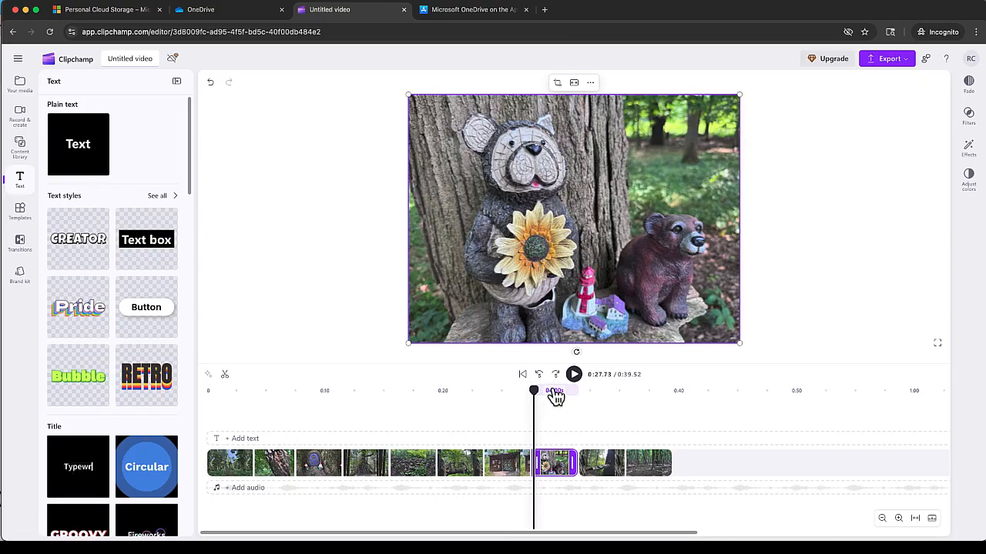
left_click_drag(538, 391, 554, 396)
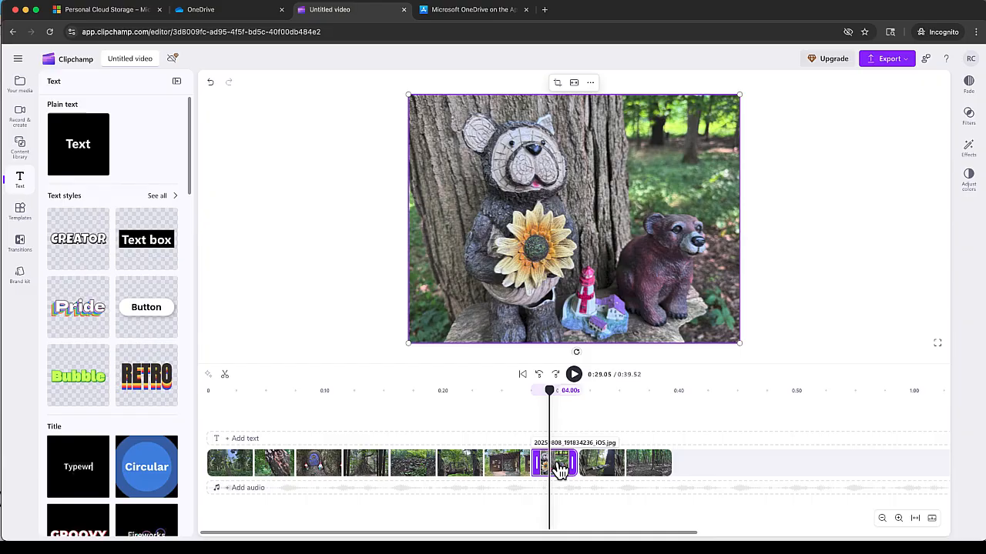
left_click(969, 116)
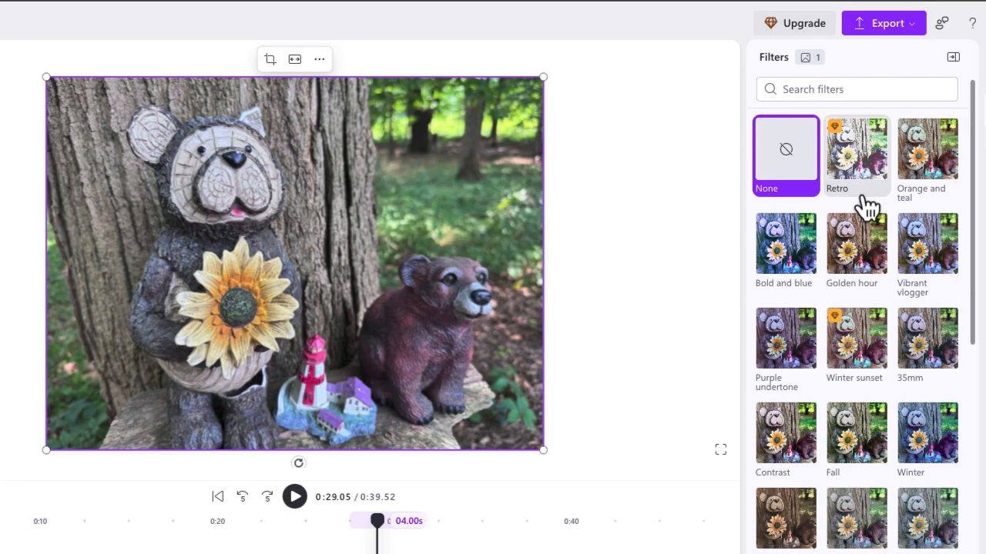
left_click(869, 266)
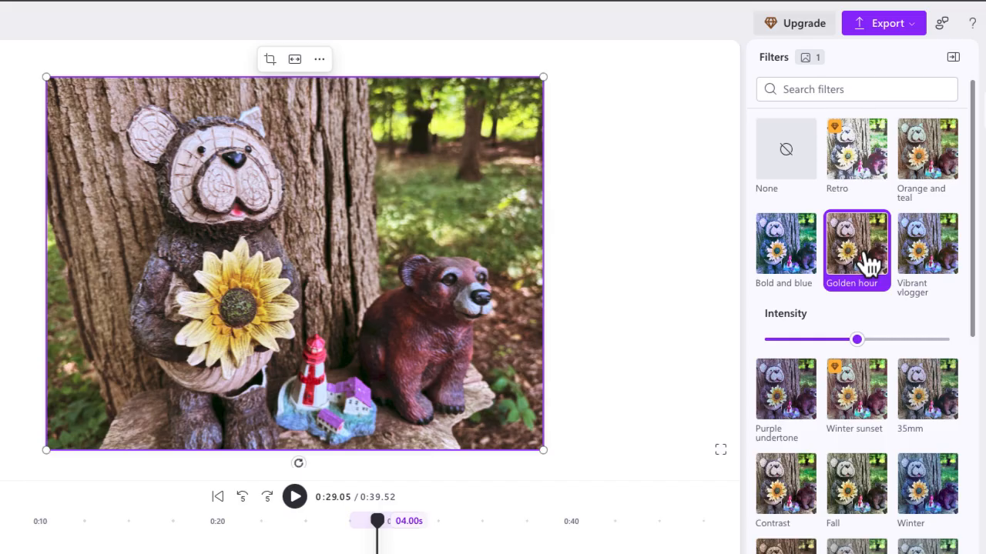
mouse_move(858, 340)
left_mouse_down()
mouse_move(884, 350)
mouse_move(864, 351)
left_mouse_up()
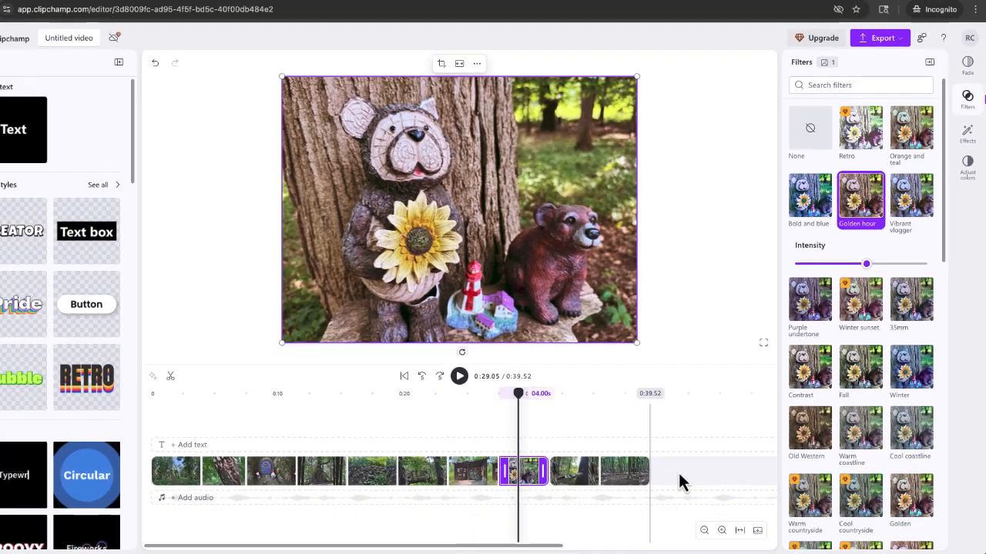
Select the last three clips together and open the filter choices for them.
left_click_drag(679, 474, 522, 473)
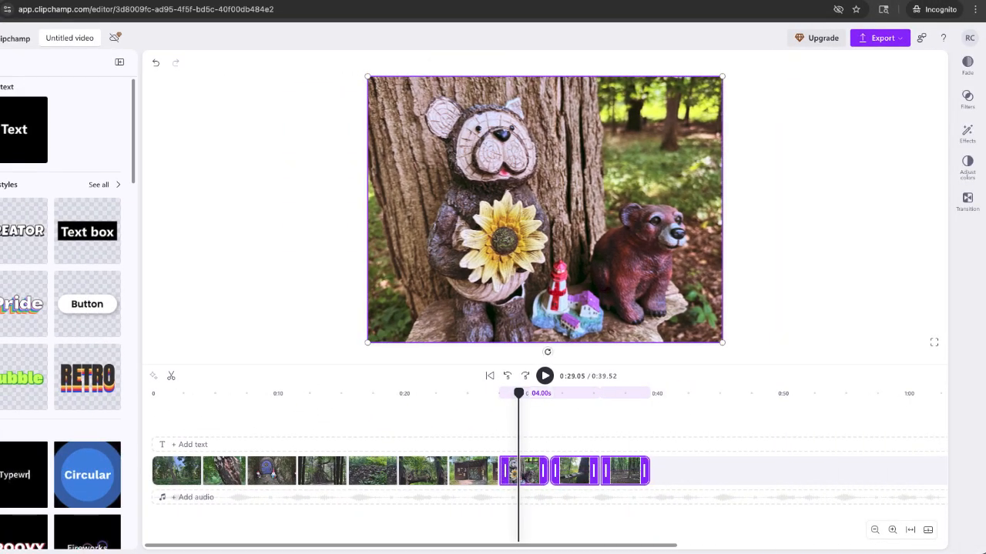
left_click(967, 100)
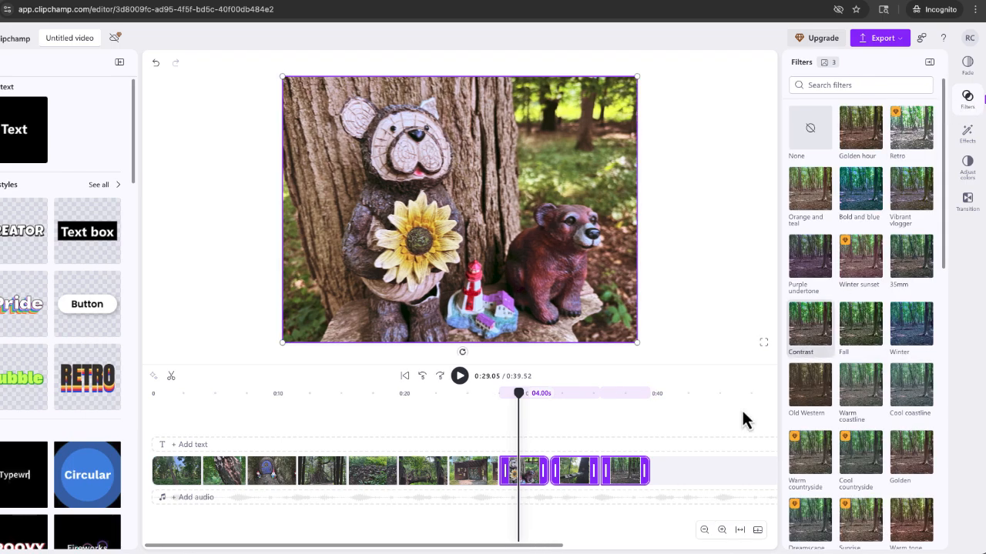
left_click(696, 478)
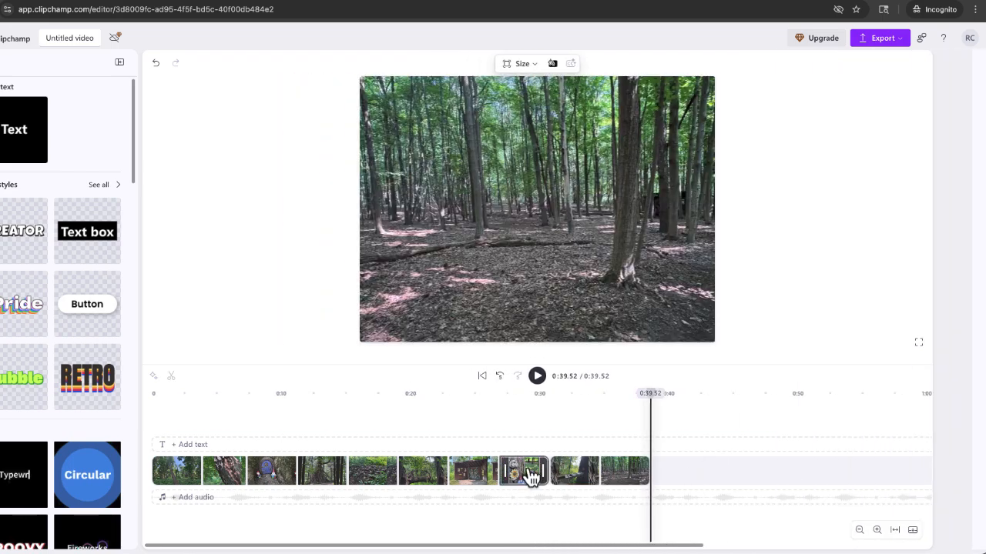
Remove the Golden hour filter from the bear carving clip and look through the other filters.
left_click(531, 472)
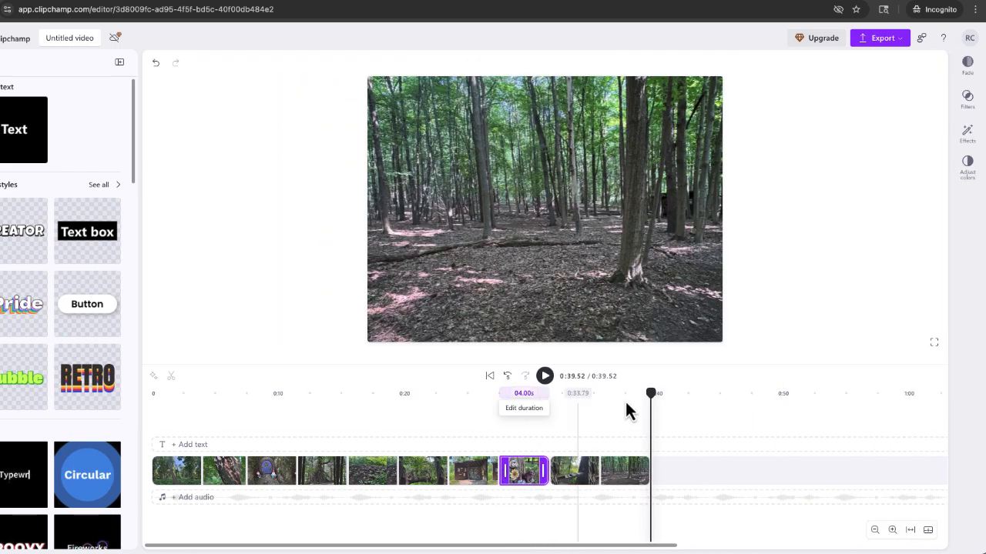
left_click_drag(654, 397, 526, 416)
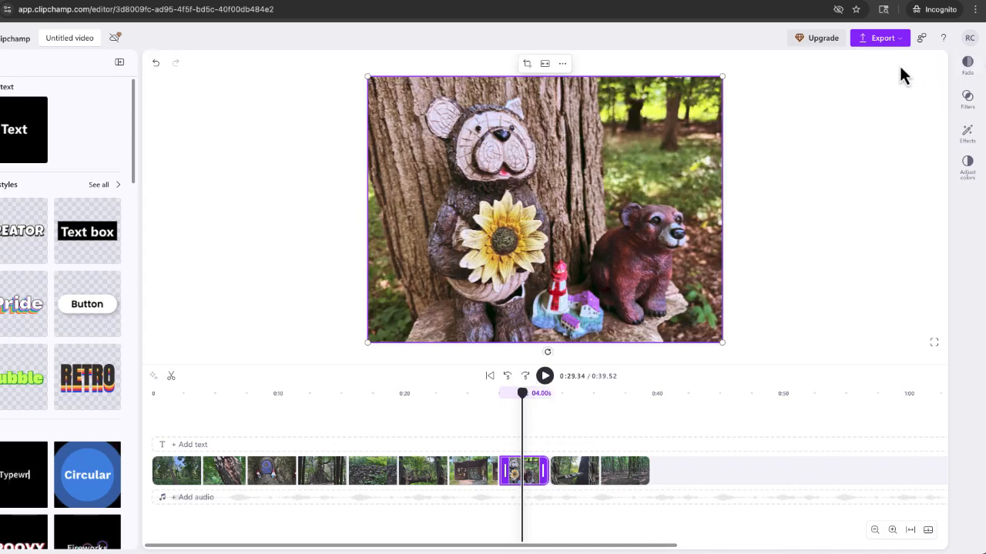
left_click(968, 98)
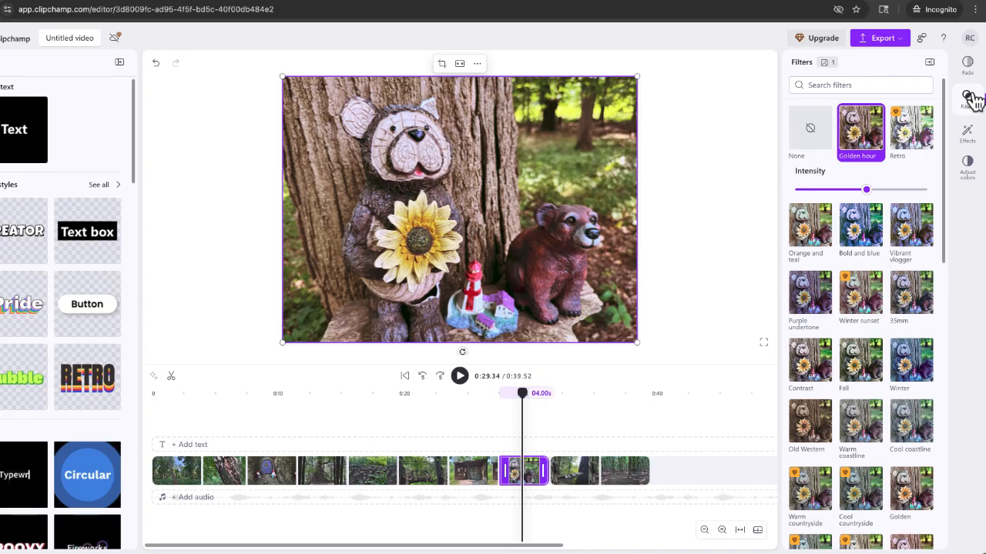
left_click(816, 136)
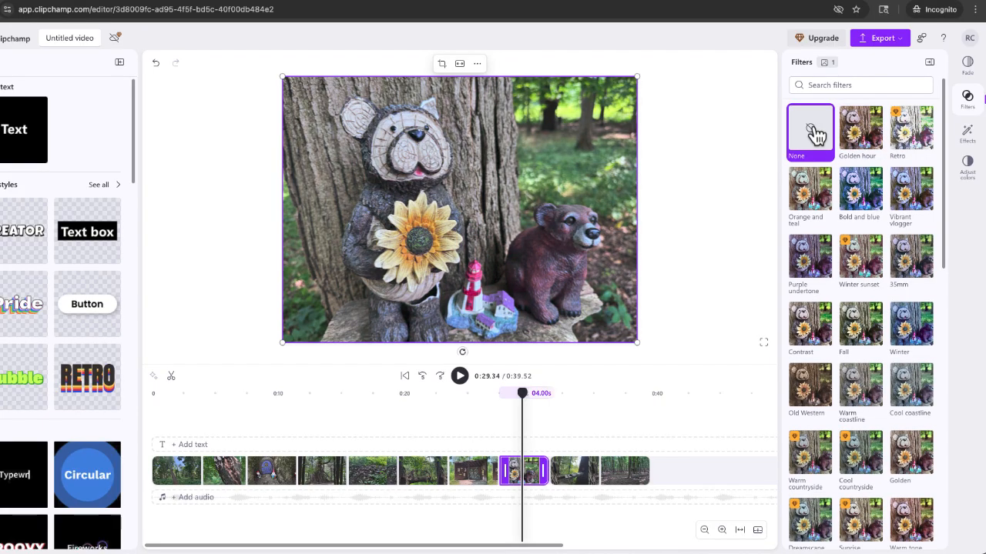
scroll(865, 214, "down", 3)
scroll(863, 213, "up", 3)
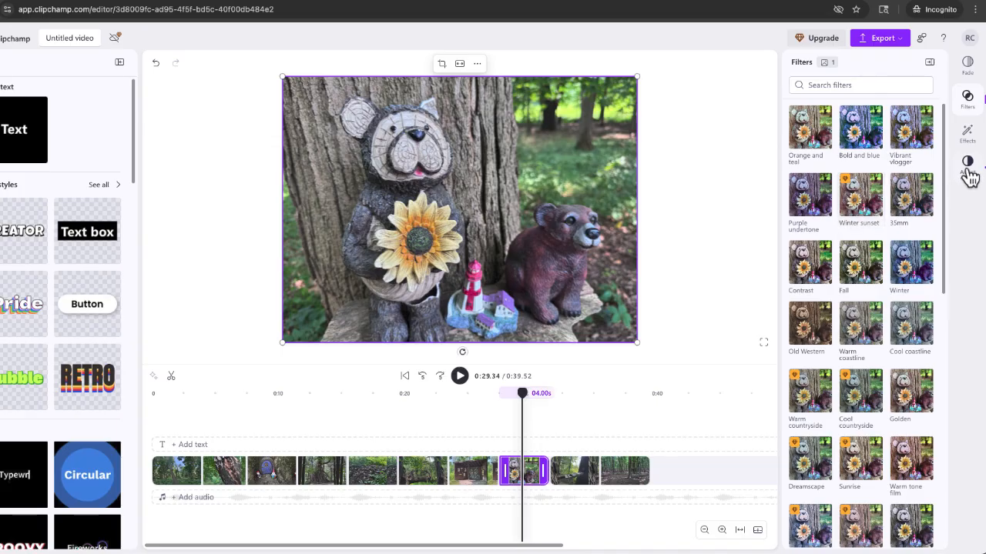
Apply the VHS and Spin effects to the bear carving clip and play that section.
left_click(969, 134)
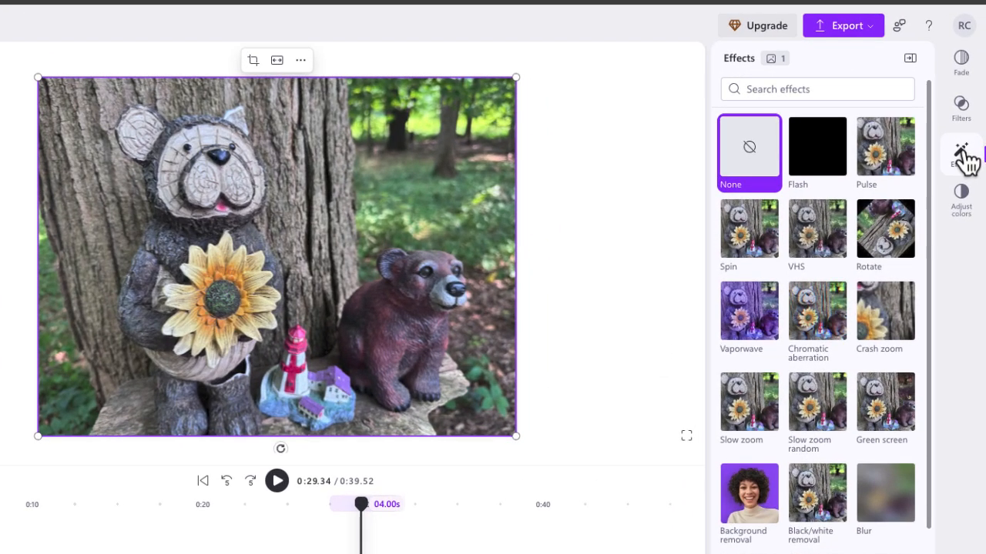
left_click(822, 242)
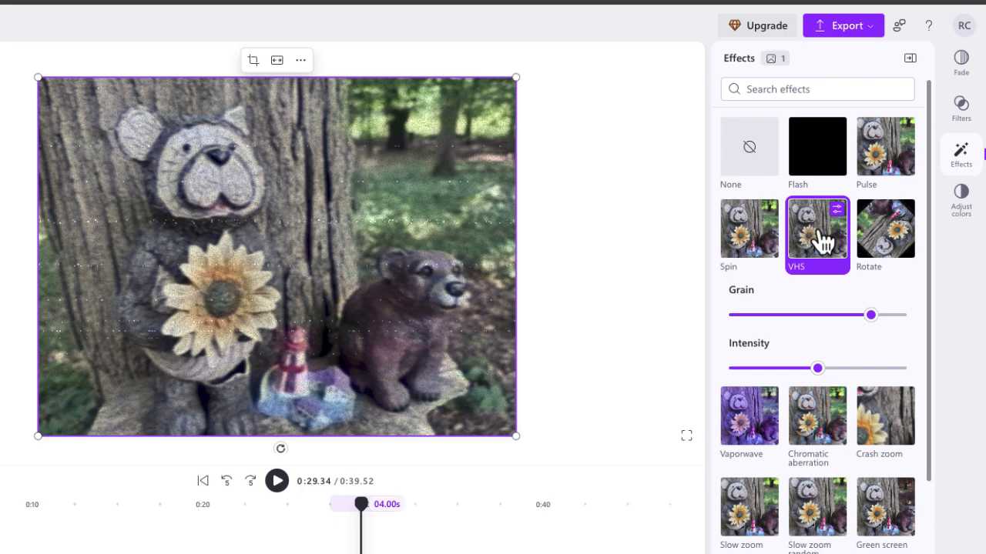
left_click(759, 241)
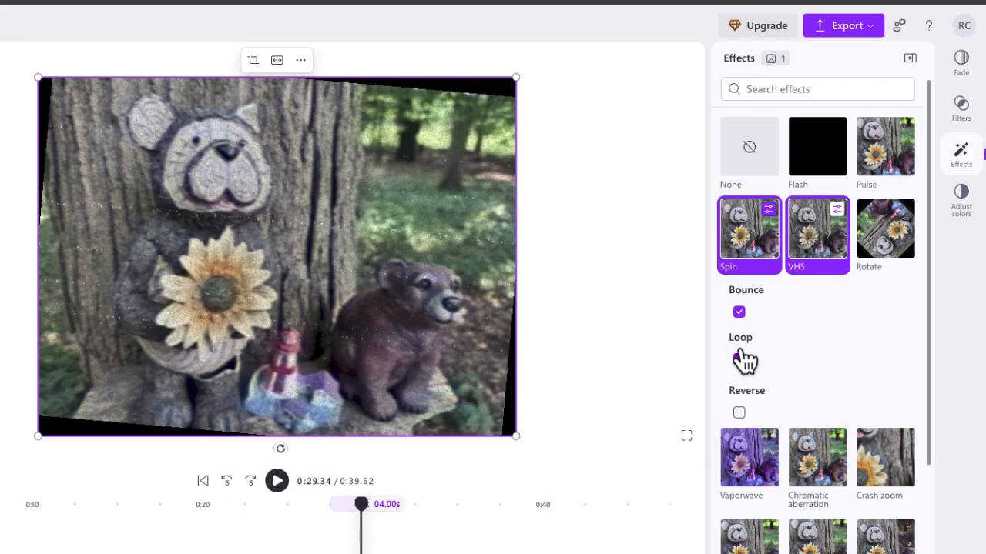
left_click_drag(362, 515, 323, 511)
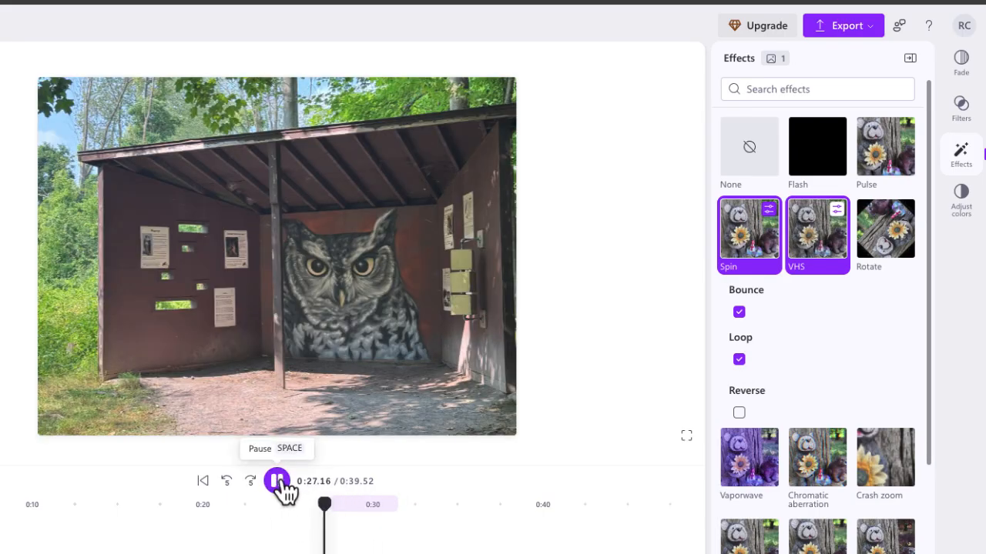
left_click(277, 482)
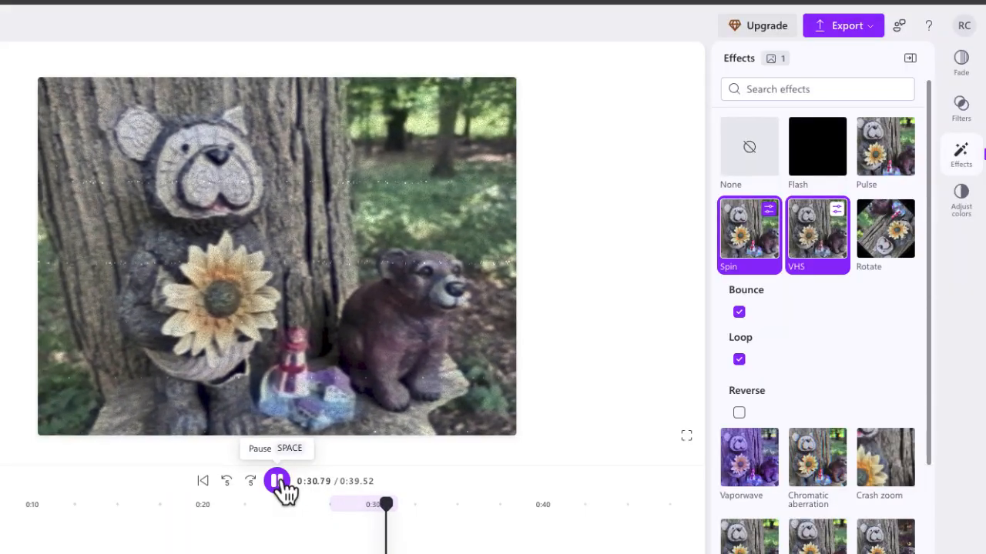
left_click(277, 482)
left_click_drag(410, 510, 360, 508)
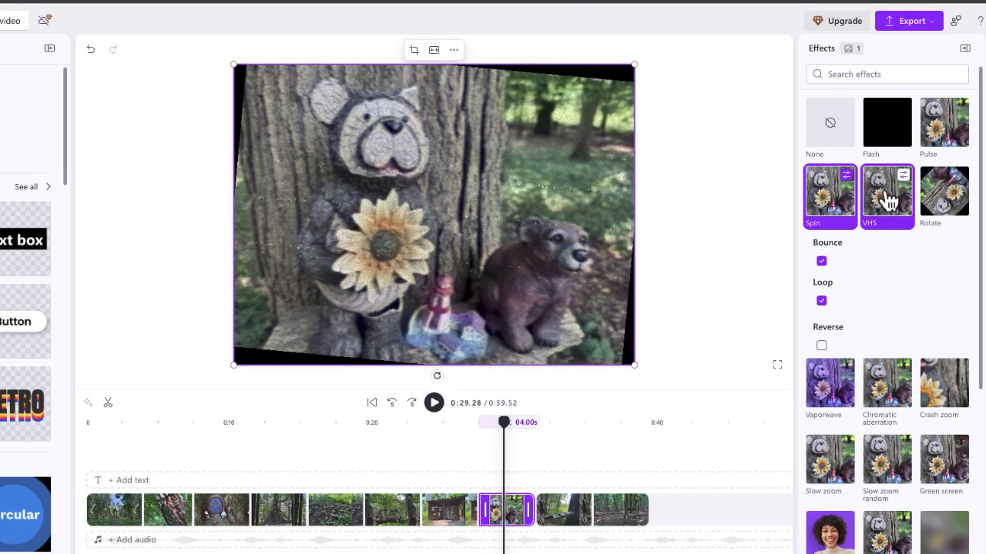
Replace the bear carving clip's VHS and Spin effects with Kaleidoscope and play the clip.
left_click(829, 129)
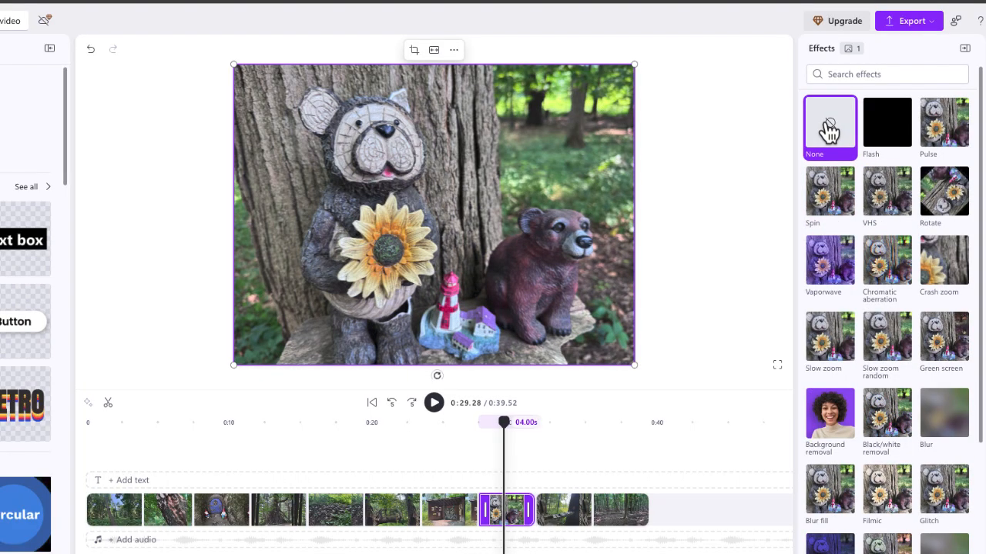
scroll(882, 283, "down", 2)
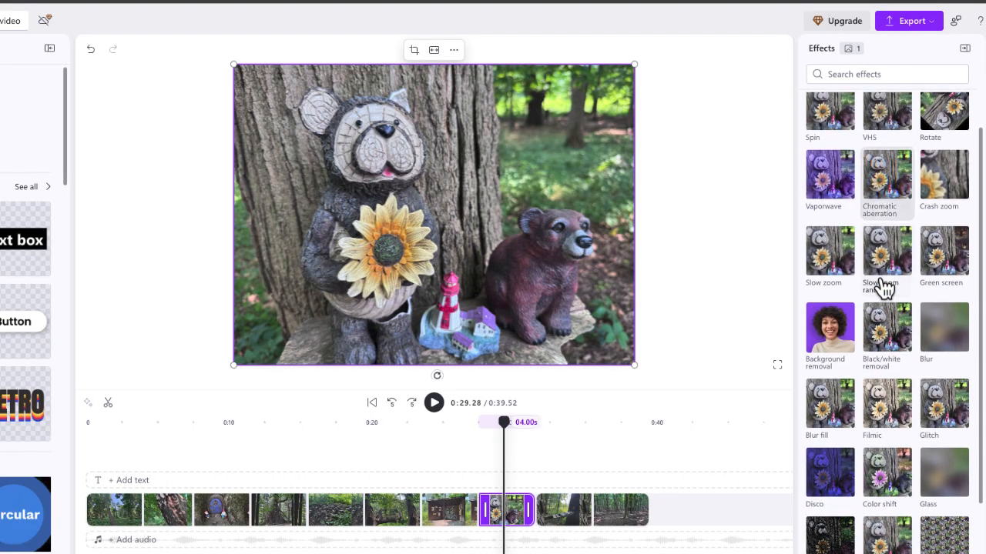
scroll(882, 285, "down", 3)
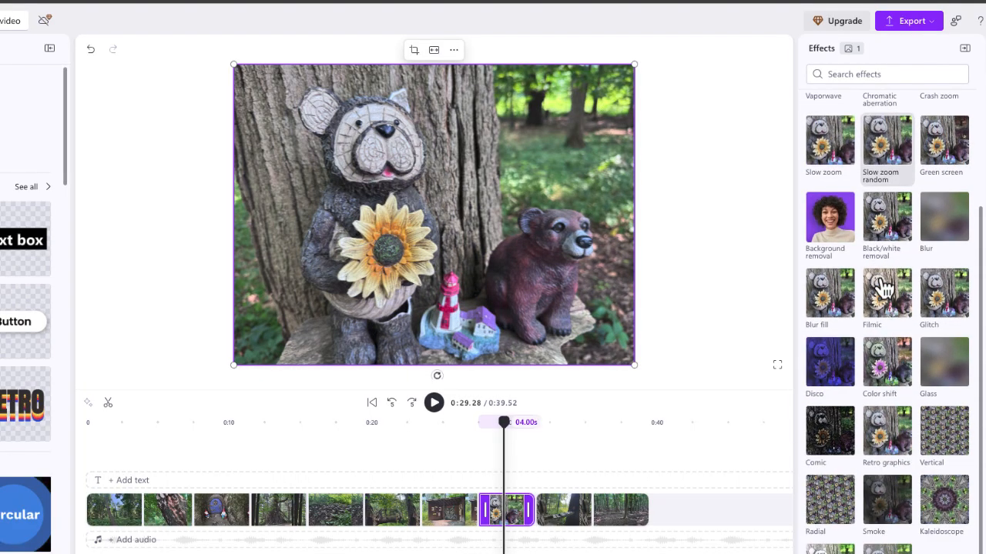
left_click(946, 506)
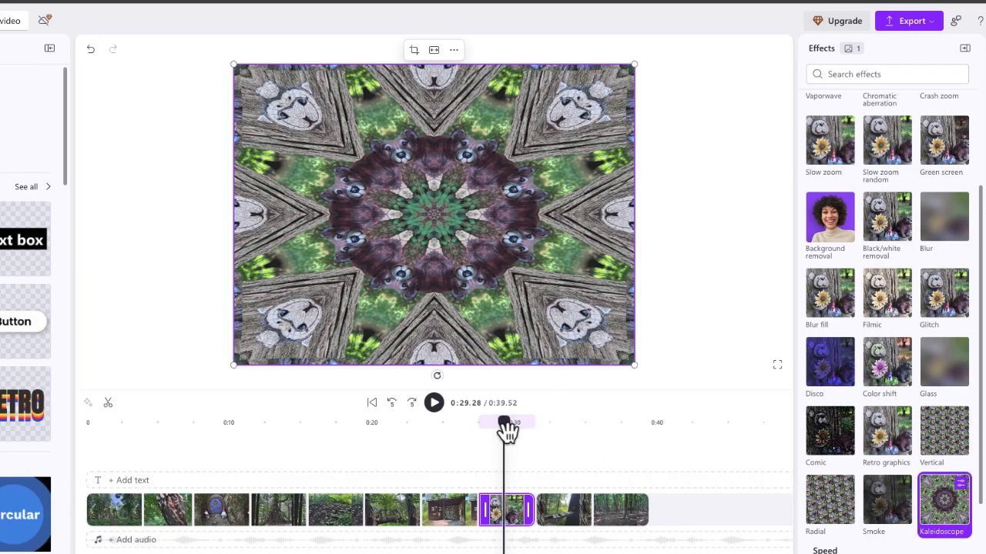
left_click_drag(508, 431, 476, 433)
left_click(435, 408)
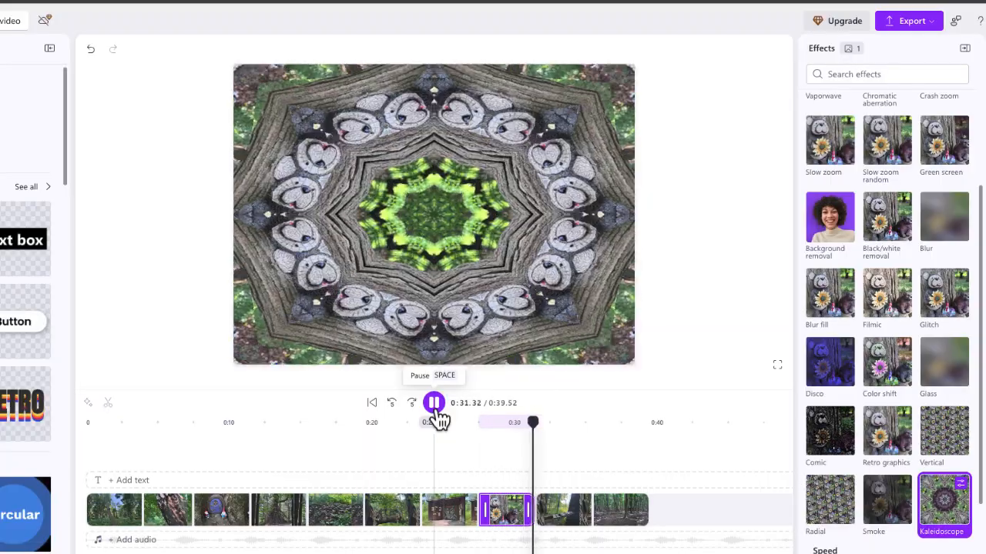
left_click(435, 407)
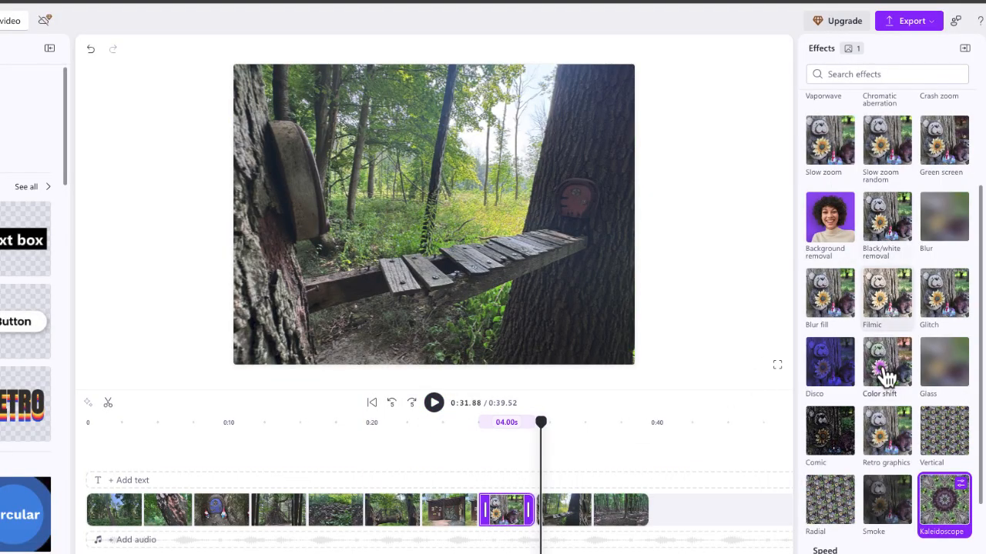
Replace the Kaleidoscope effect on the bear carving clip with Disco and preview the clip.
scroll(880, 354, "up", 3)
left_click(830, 129)
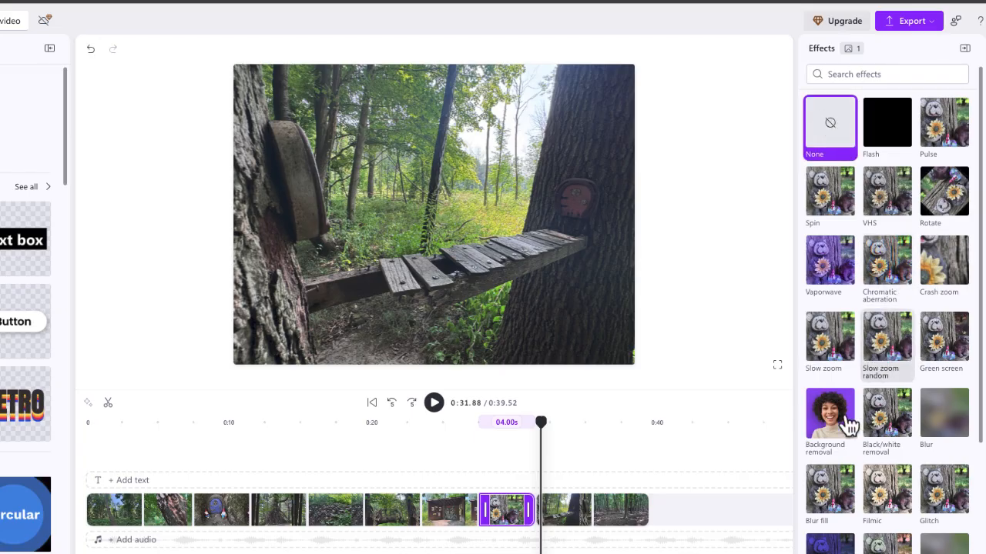
scroll(911, 431, "down", 1)
scroll(909, 440, "down", 1)
scroll(905, 440, "down", 2)
left_click(831, 396)
left_click_drag(539, 424, 474, 442)
left_click(434, 404)
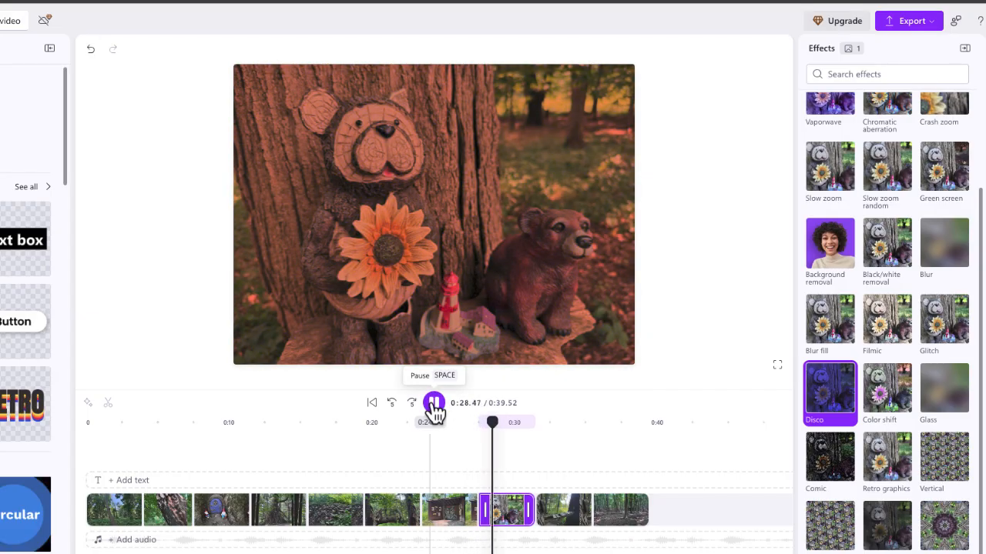
left_click(434, 404)
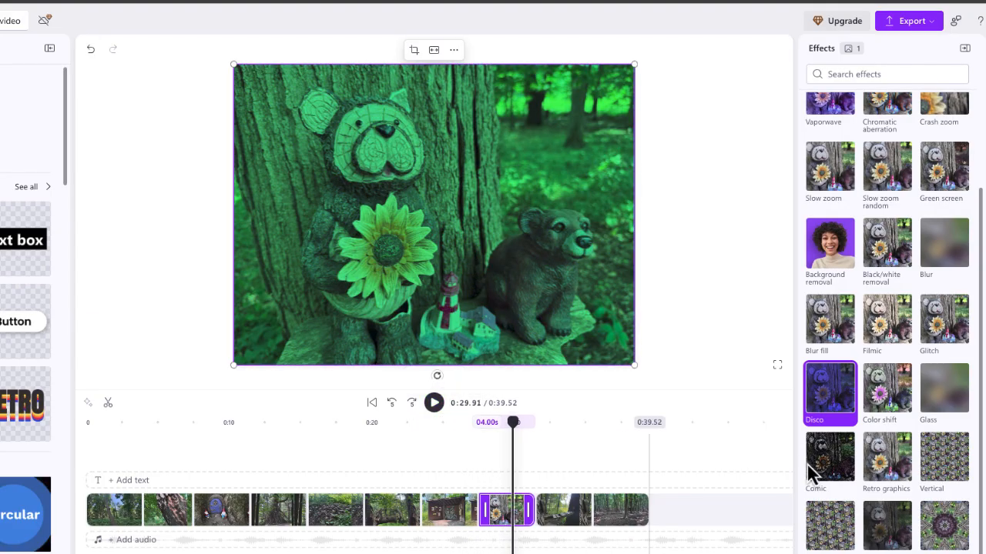
Replace the Disco effect on the bear carving clip with Comic and preview the clip.
left_click(837, 468)
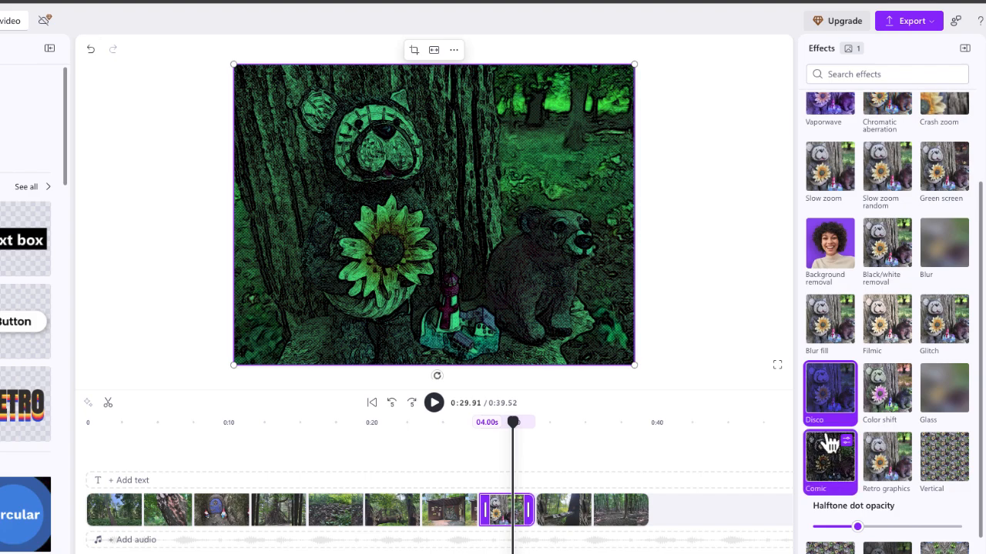
left_click(851, 385)
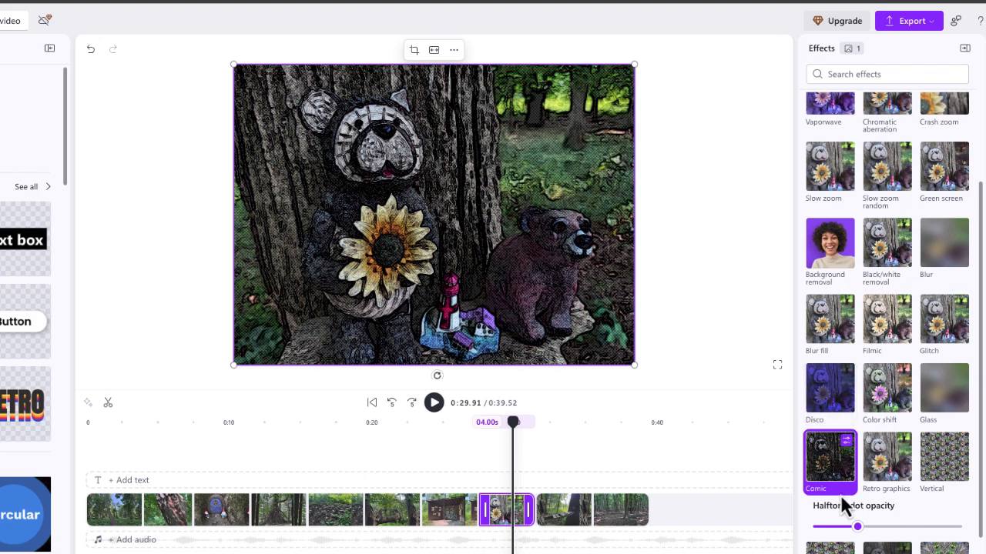
left_click_drag(517, 427, 482, 432)
left_click(445, 414)
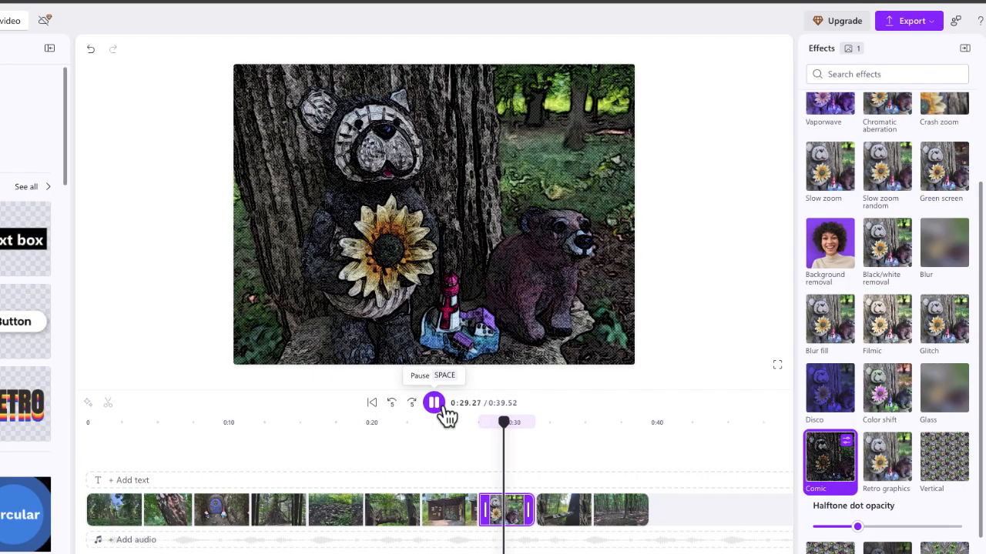
Raise the Comic effect's halftone dot opacity to its maximum, replaying the bear carving clip along the way.
left_click_drag(858, 528, 885, 530)
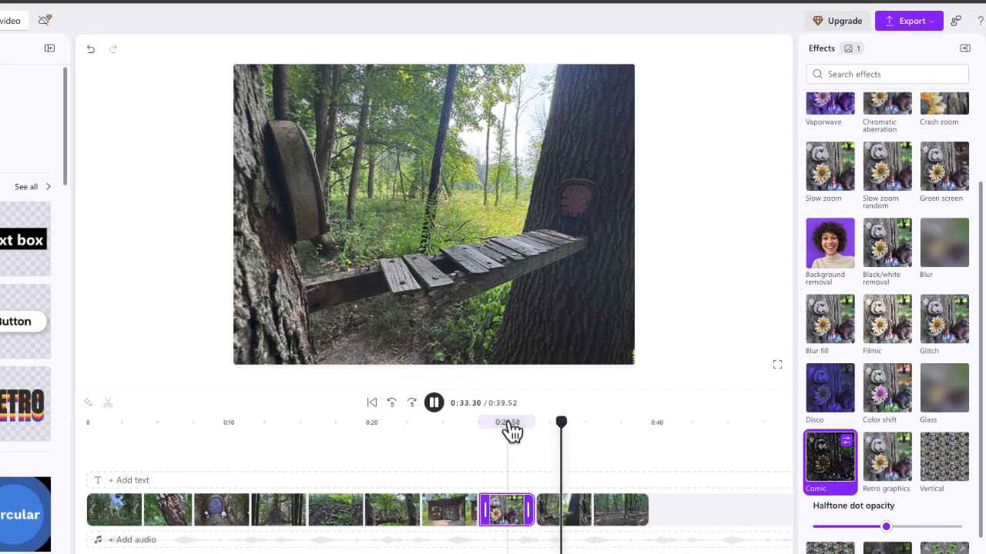
left_click(512, 427)
left_click(436, 405)
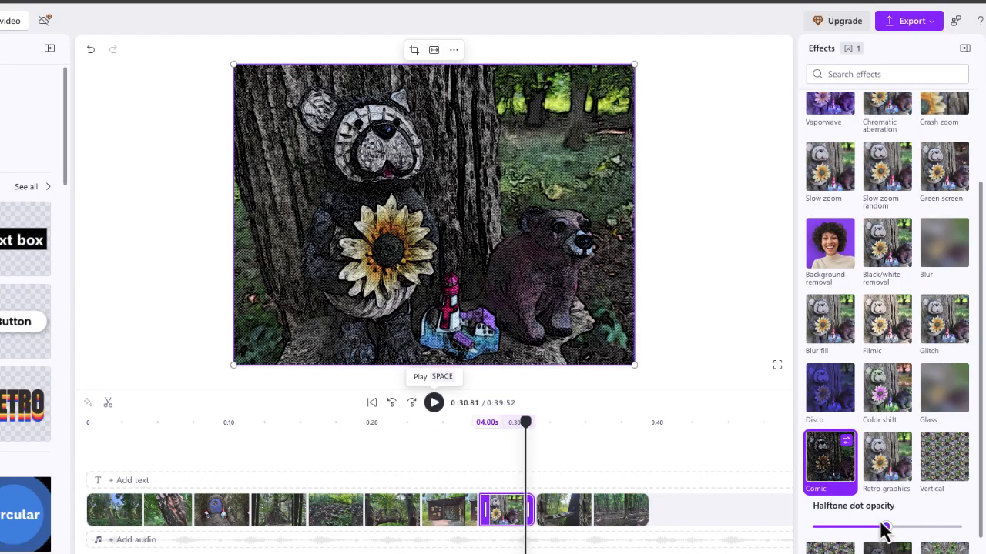
left_click_drag(888, 528, 979, 533)
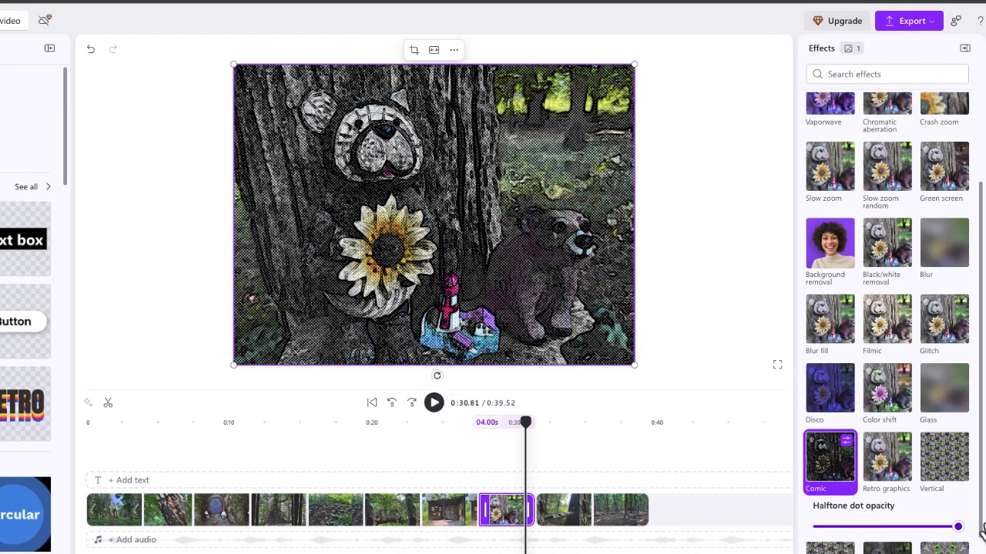
Remove all effects from the bear carving clip by choosing None, and open its color adjustments.
scroll(847, 407, "up", 5)
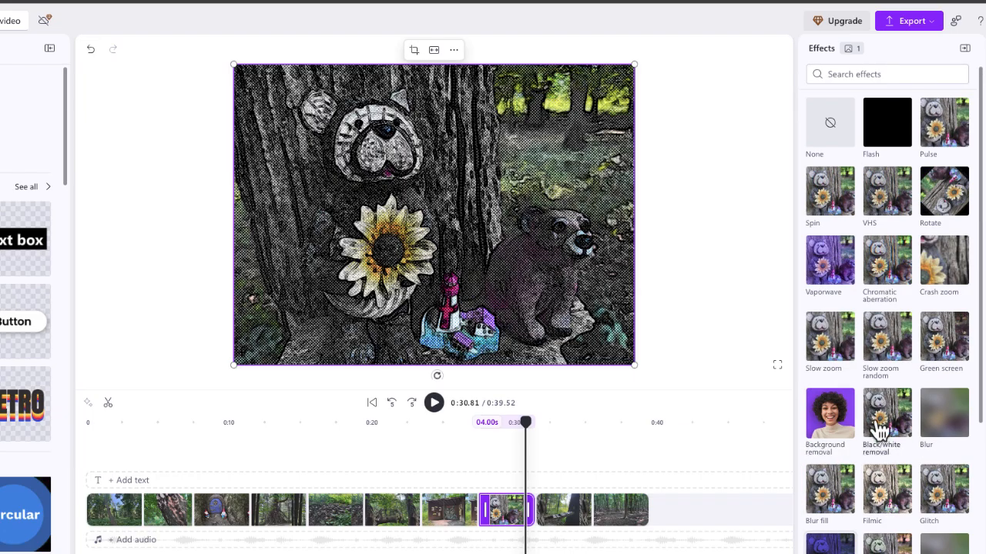
left_click(846, 145)
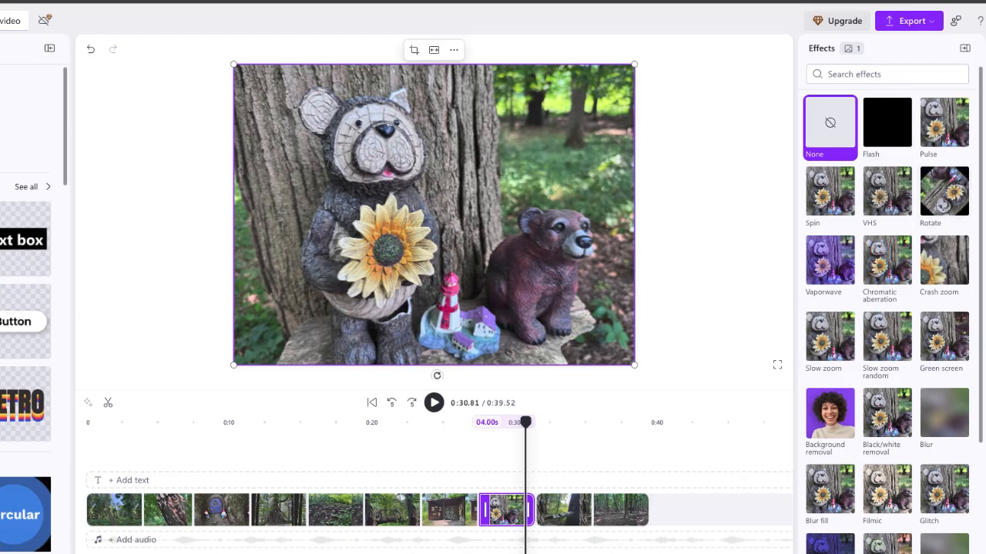
left_click(985, 146)
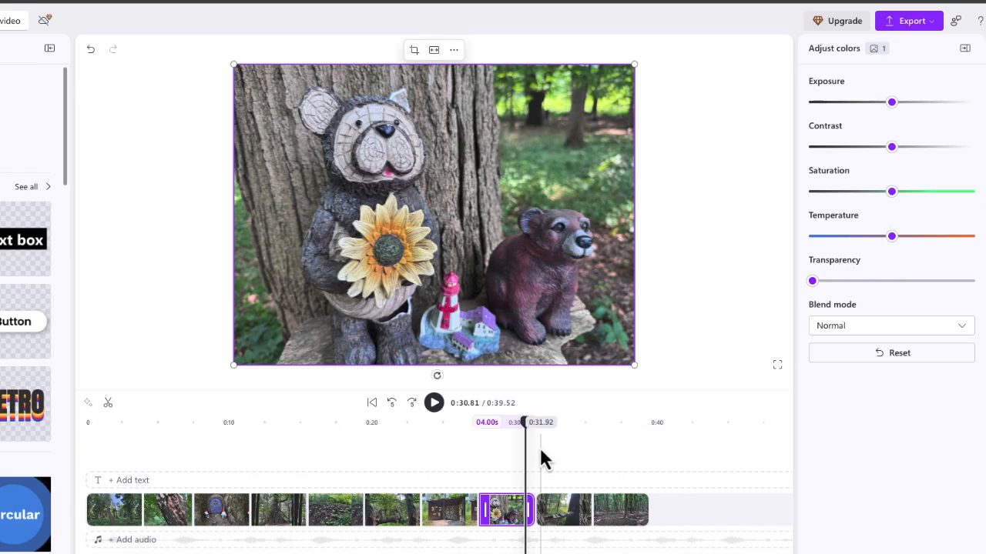
Bring the playhead back to the first clip and look through the transitions, from fades and wipes to pushes and cartoon styles.
left_click_drag(531, 431, 422, 446)
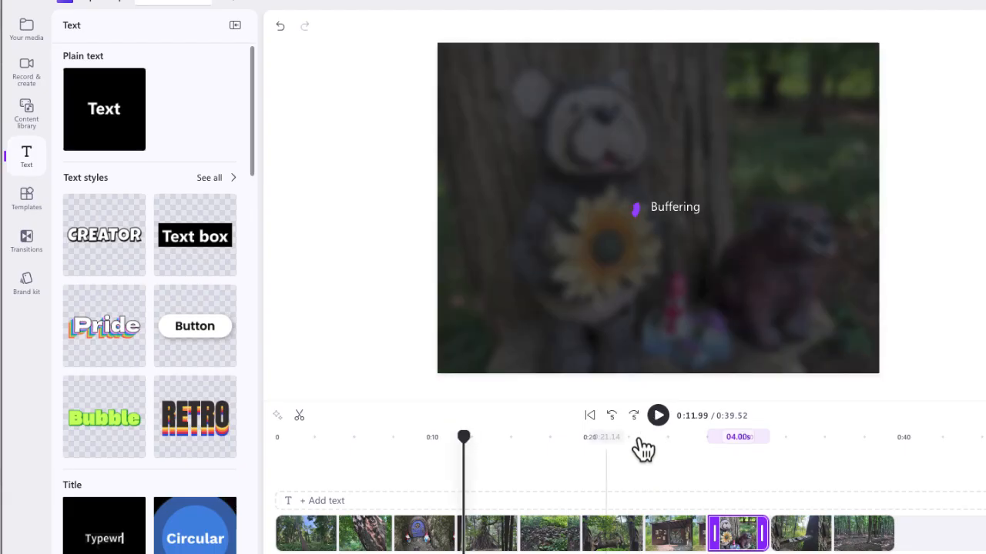
left_click_drag(459, 442, 334, 465)
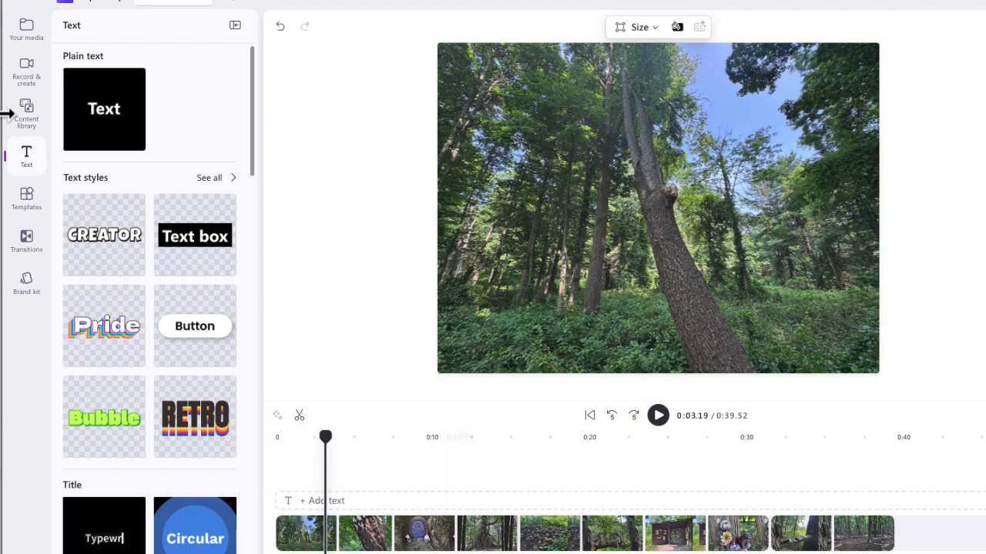
left_click(31, 245)
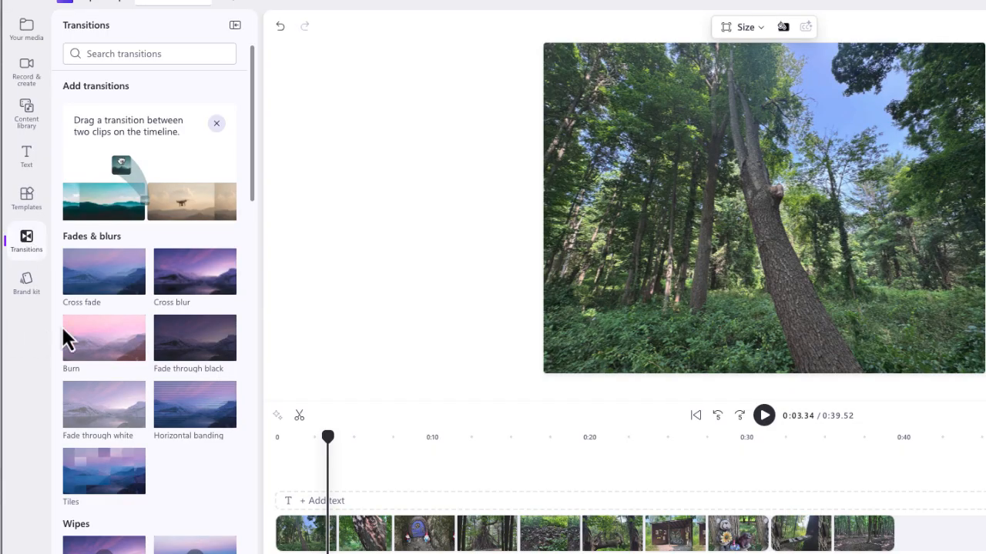
scroll(163, 393, "down", 3)
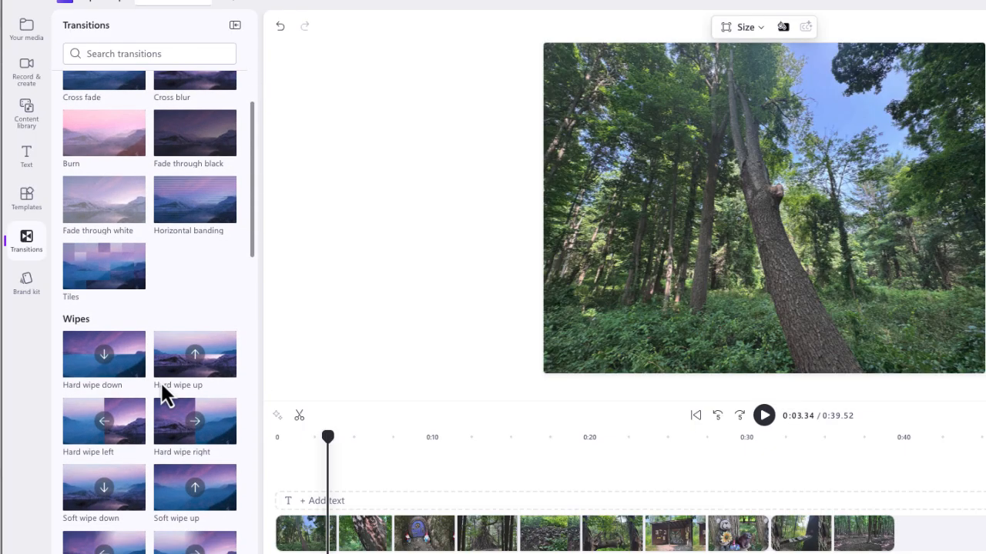
scroll(164, 385, "down", 2)
scroll(165, 385, "up", 2)
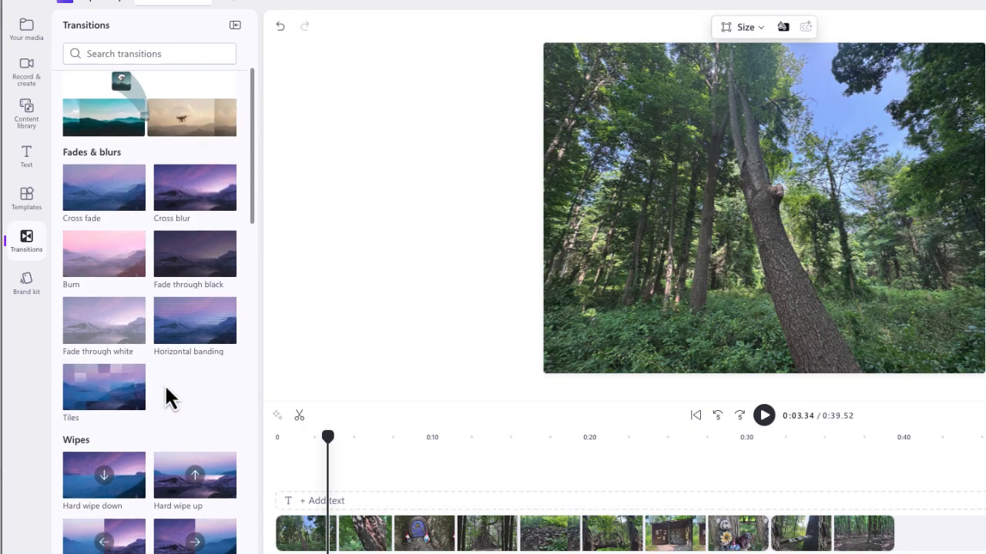
scroll(165, 384, "up", 1)
scroll(167, 389, "down", 3)
scroll(169, 389, "down", 7)
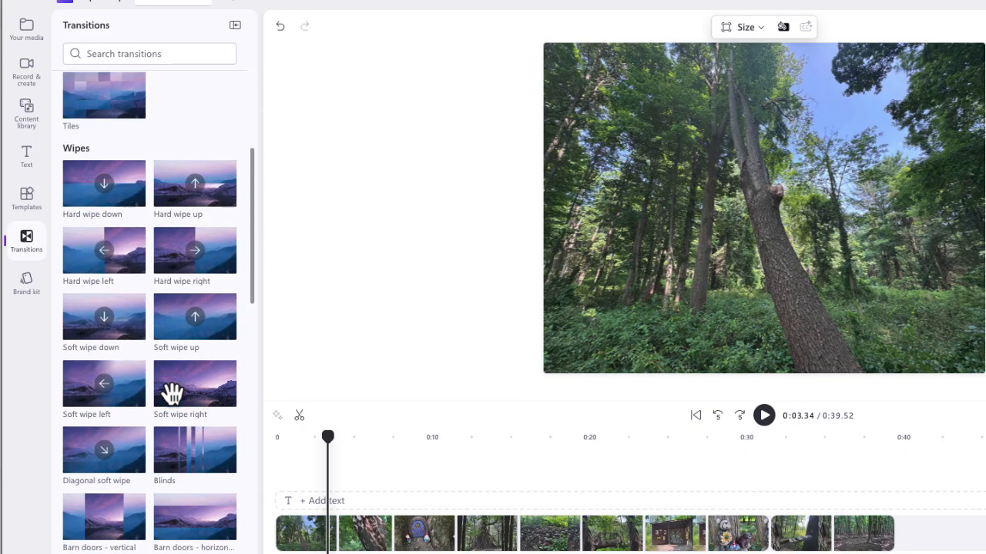
scroll(166, 389, "down", 4)
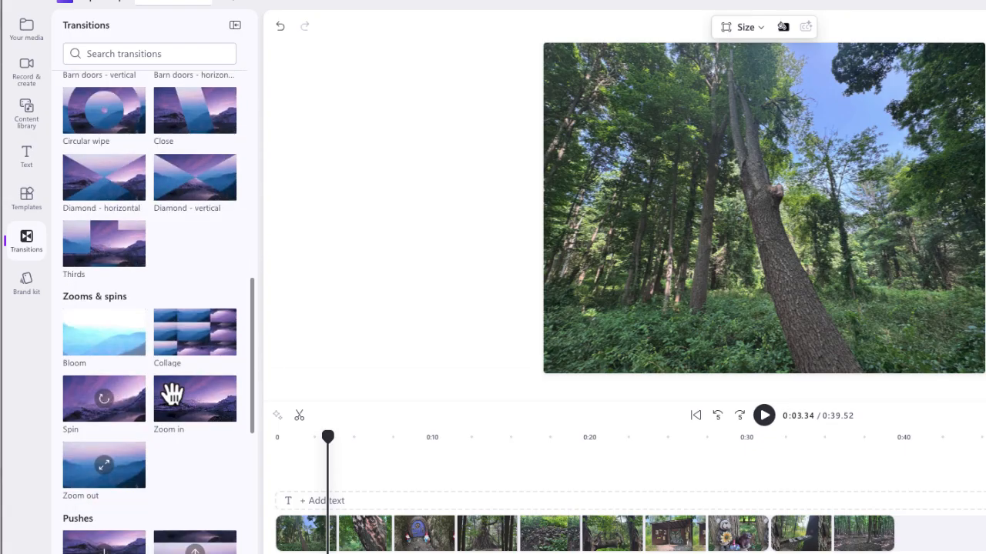
scroll(169, 394, "down", 1)
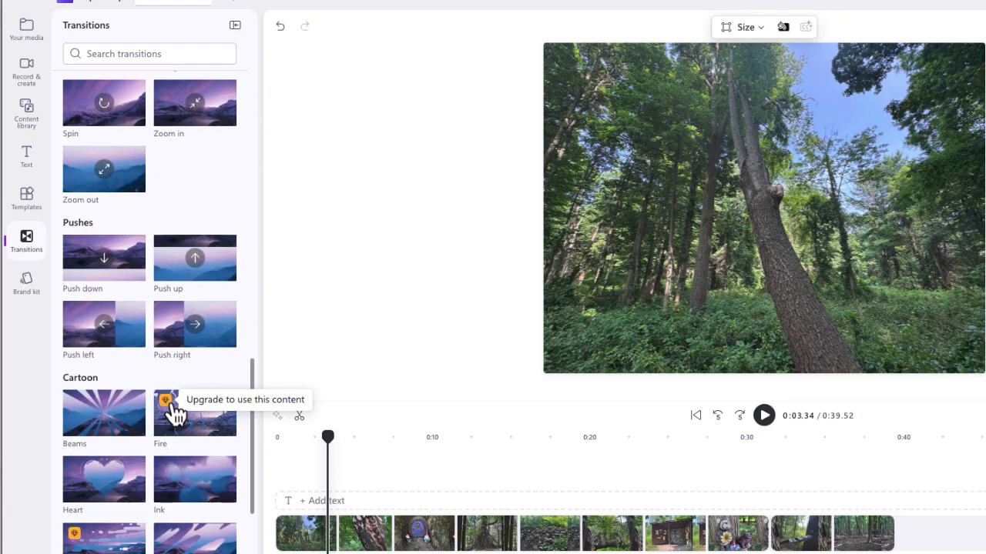
scroll(173, 412, "down", 3)
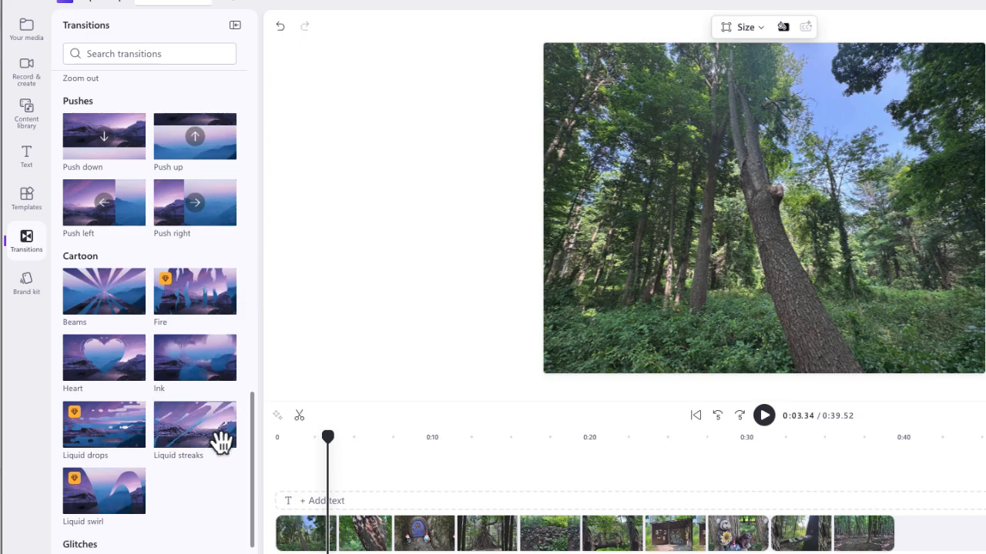
Add Liquid streaks, Ink and Collage transitions, in that order, at the first three joins between clips.
left_click_drag(202, 436, 344, 542)
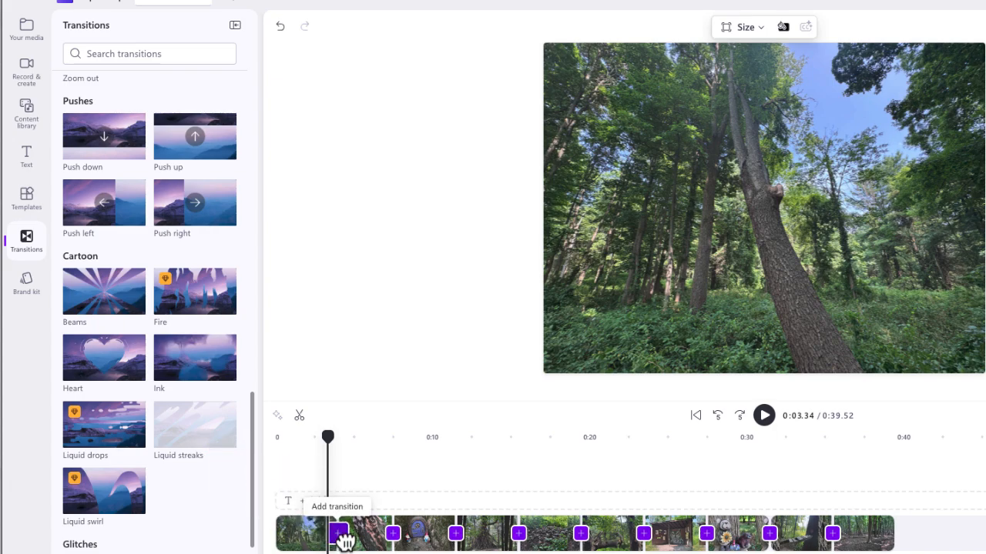
left_click_drag(344, 541, 343, 542)
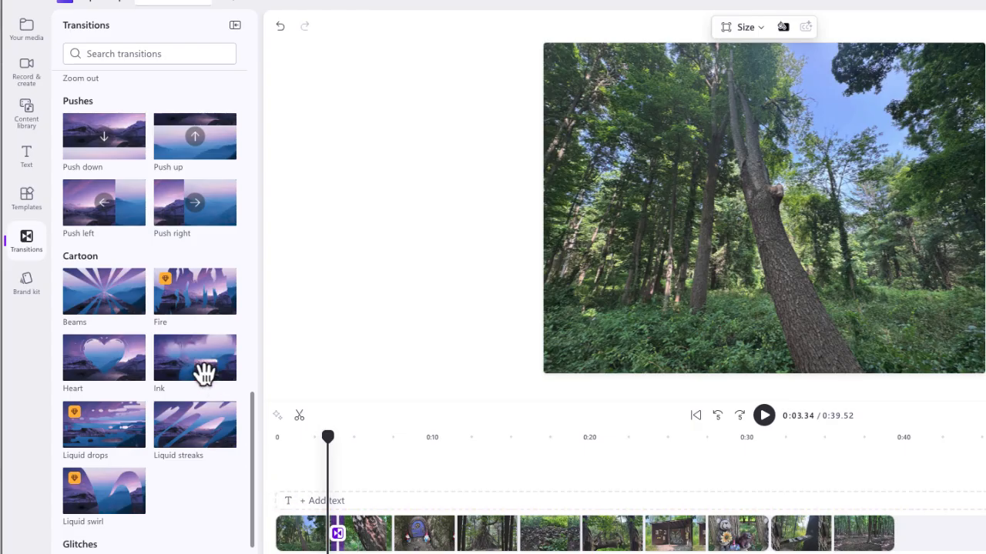
left_click_drag(223, 385, 393, 533)
scroll(204, 337, "up", 5)
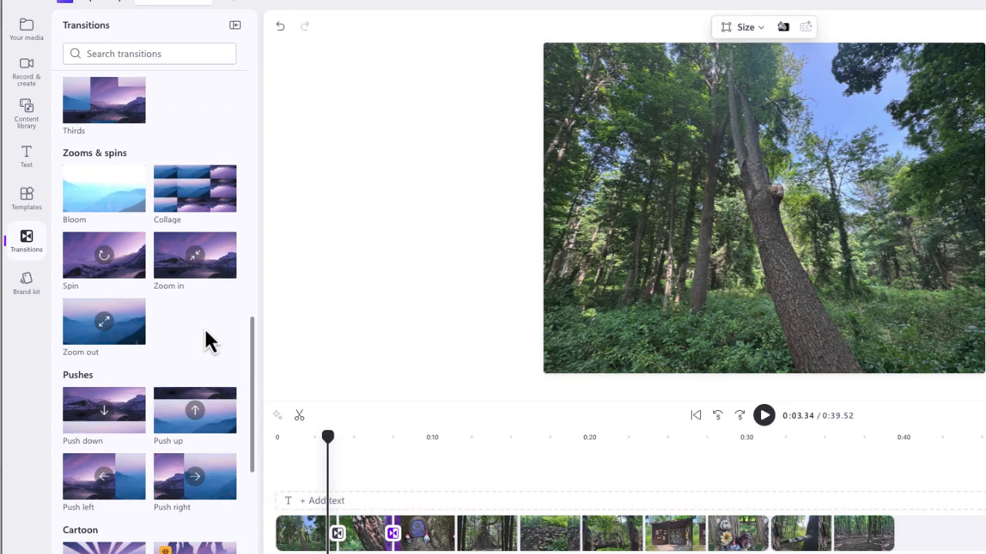
left_click_drag(199, 219, 455, 535)
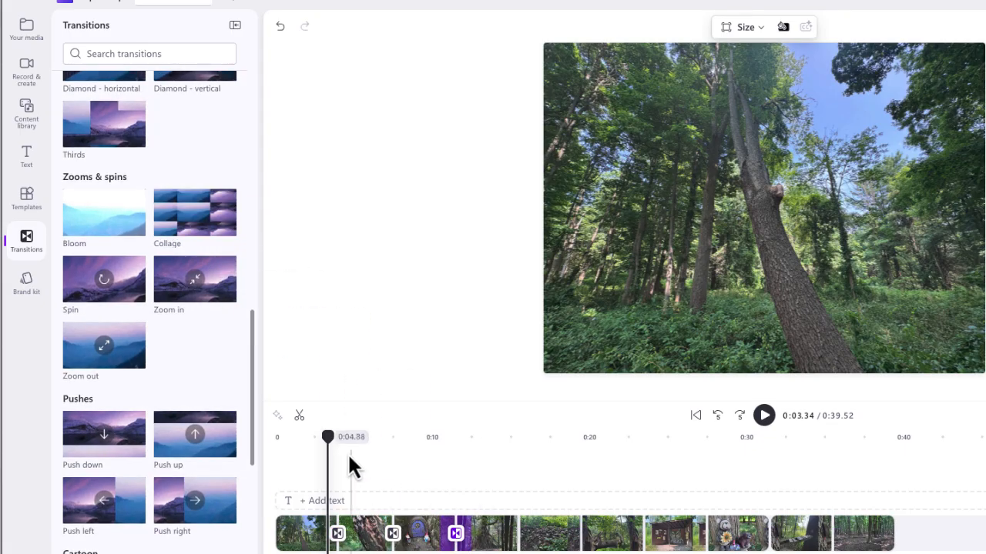
Play the opening of the video through the three transitions and replay the Liquid streaks one.
left_click_drag(329, 439, 310, 455)
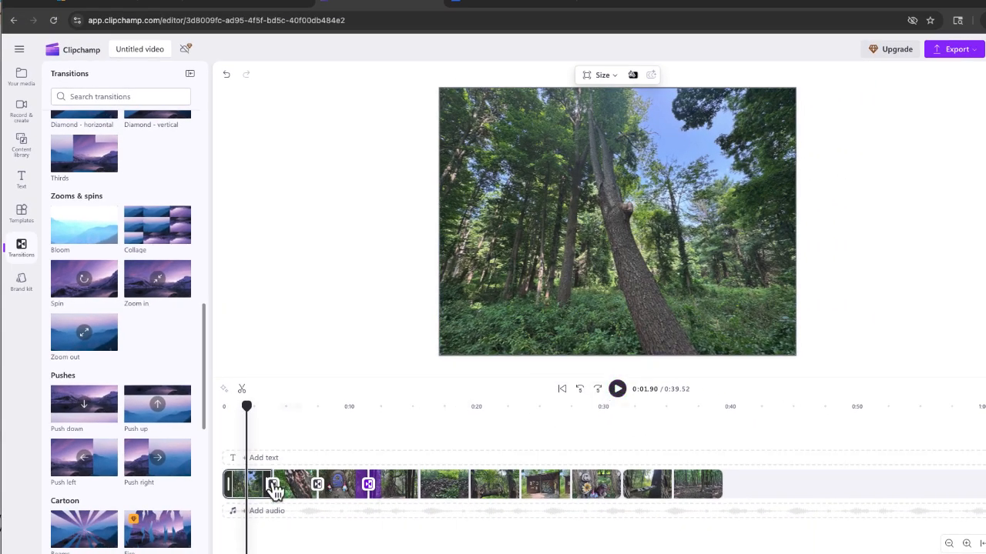
left_click(619, 390)
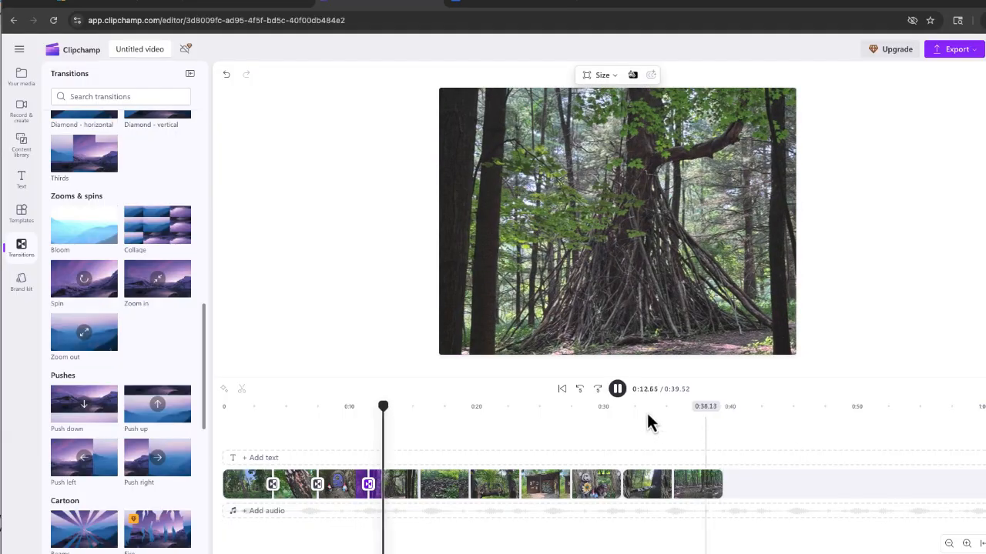
left_click(618, 390)
left_click_drag(391, 408, 273, 439)
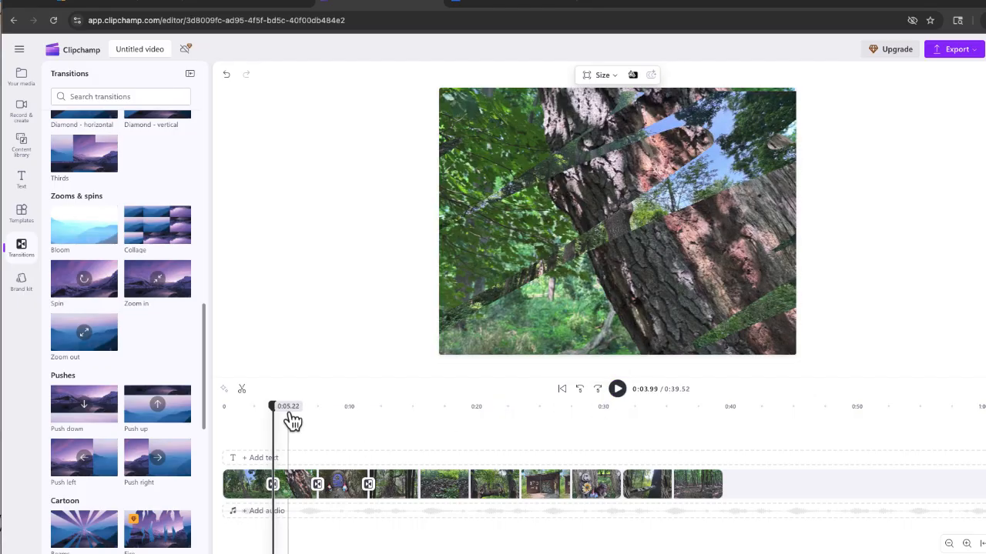
left_click(268, 412)
left_click(616, 391)
left_click(616, 390)
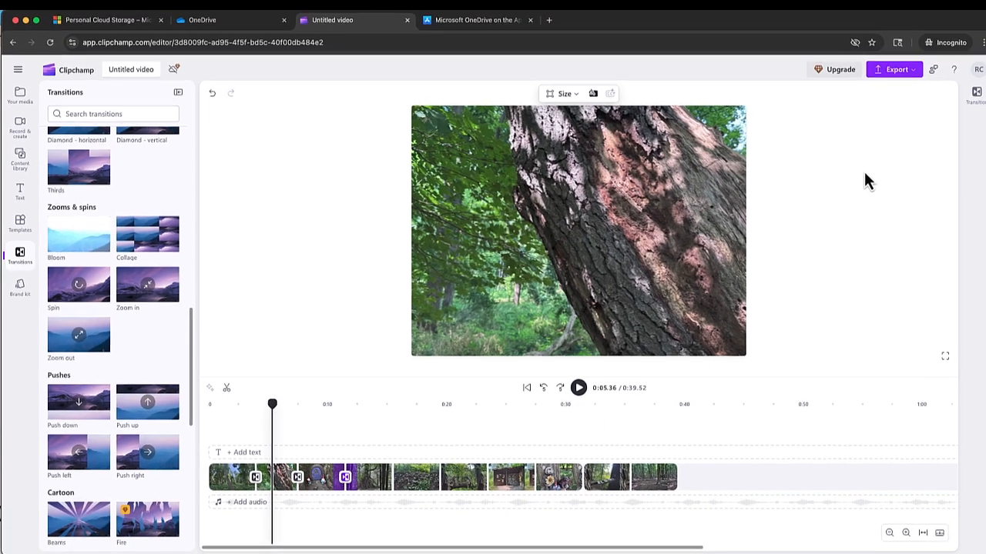
Lengthen the Collage transition between the third and fourth clips to a duration of 3.1.
left_click(969, 96)
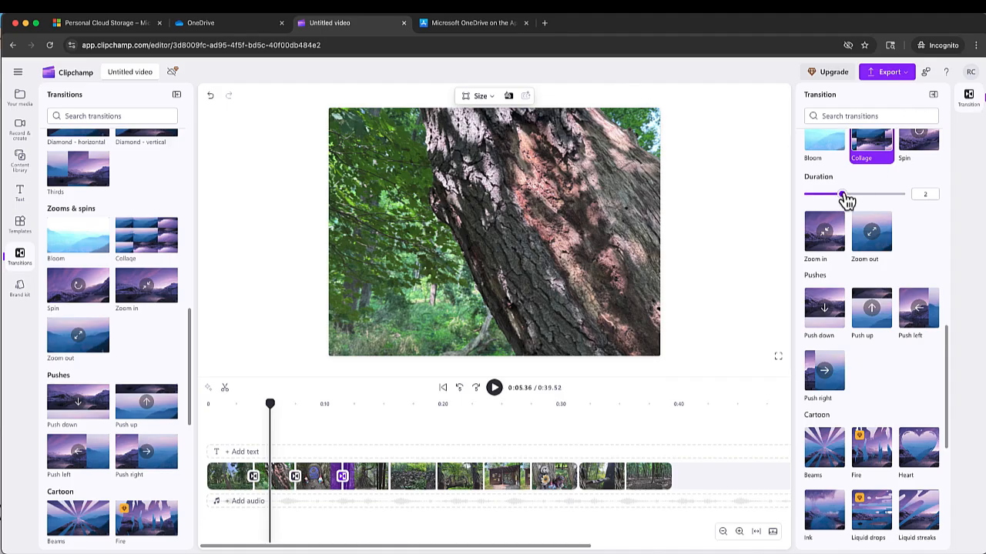
left_click_drag(845, 198, 878, 199)
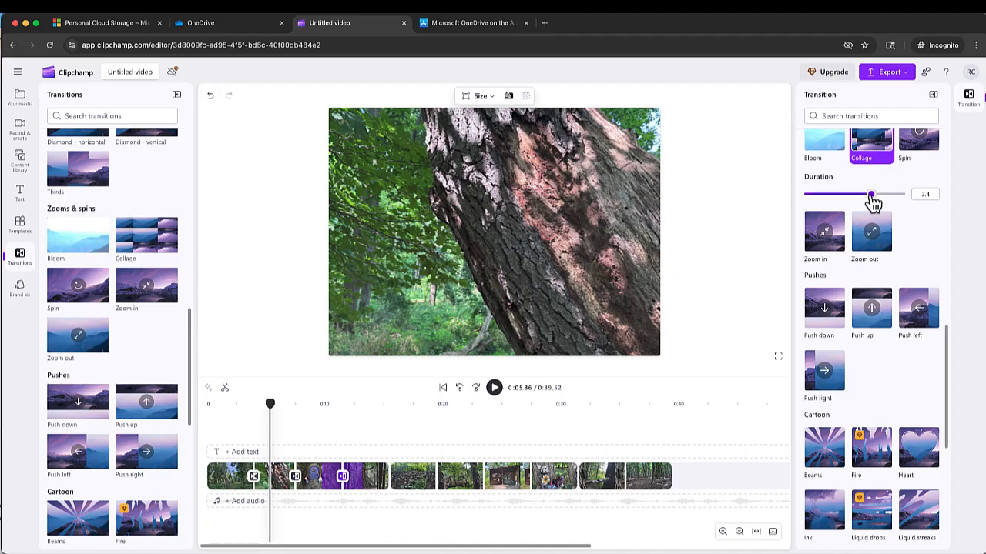
left_click_drag(871, 199, 868, 202)
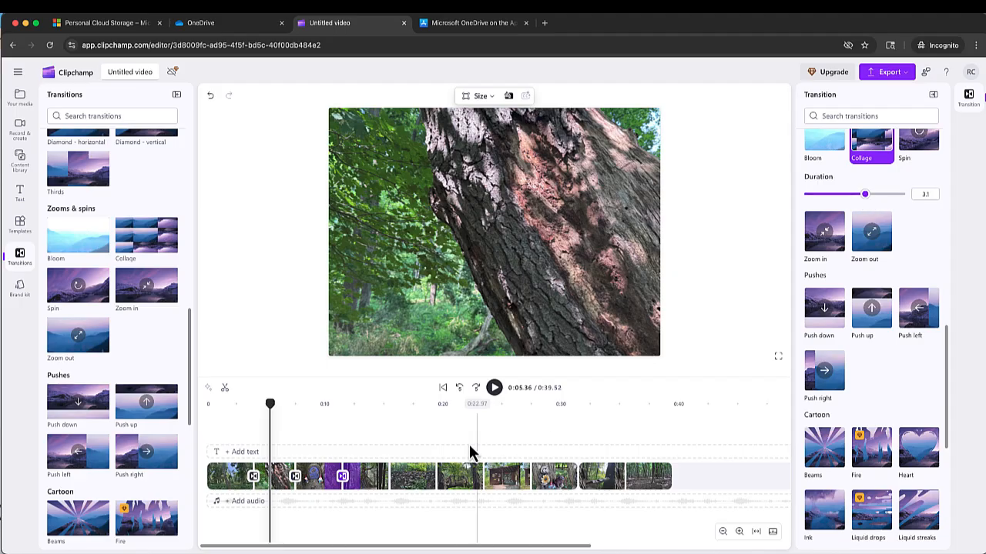
Play the lengthened Collage transition from about 9 seconds on the timeline and stop after it.
left_click_drag(271, 408, 291, 407)
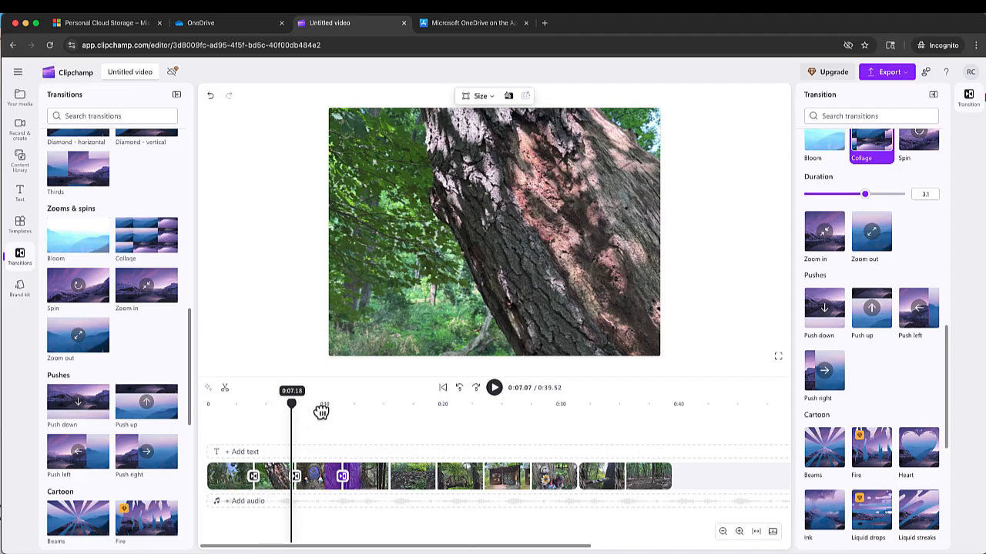
left_click(318, 411)
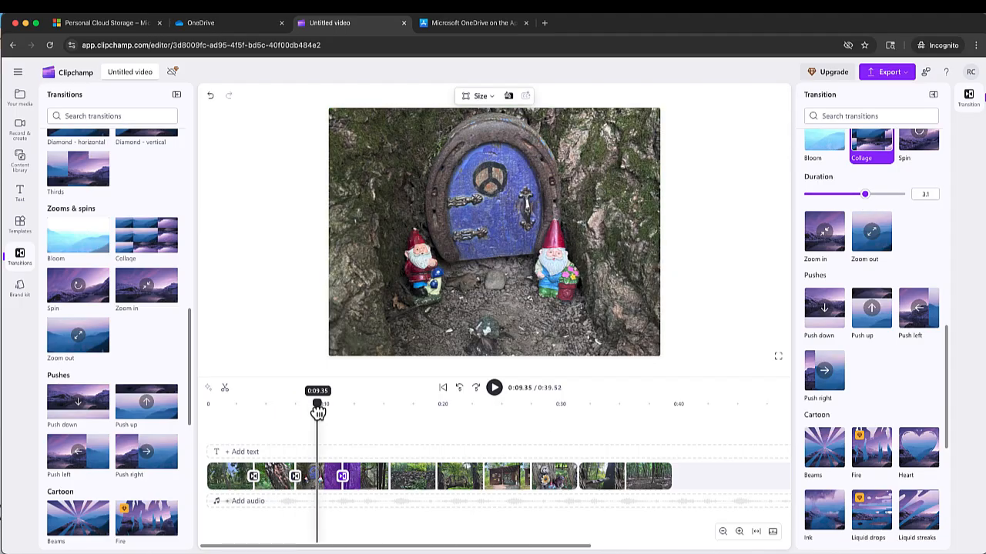
left_click(495, 389)
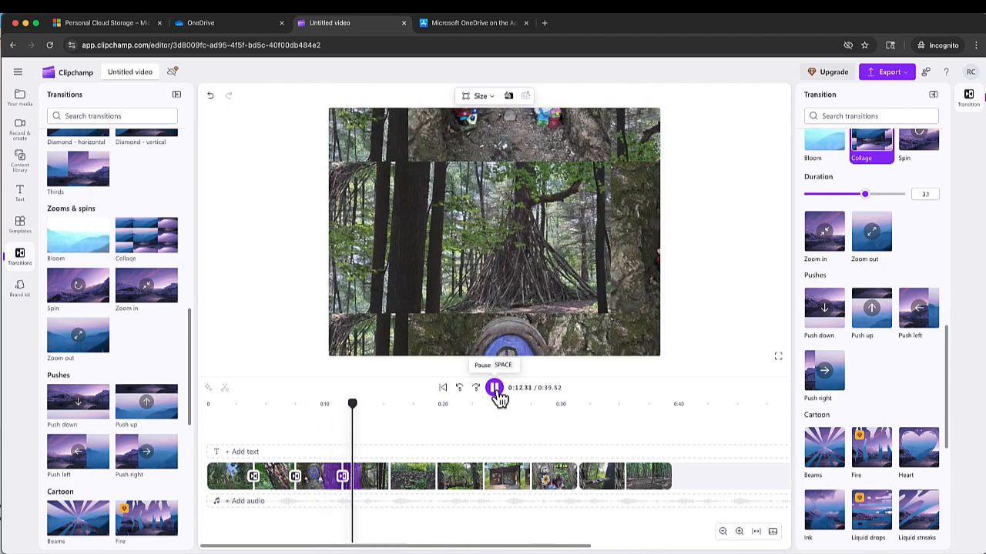
left_click(495, 389)
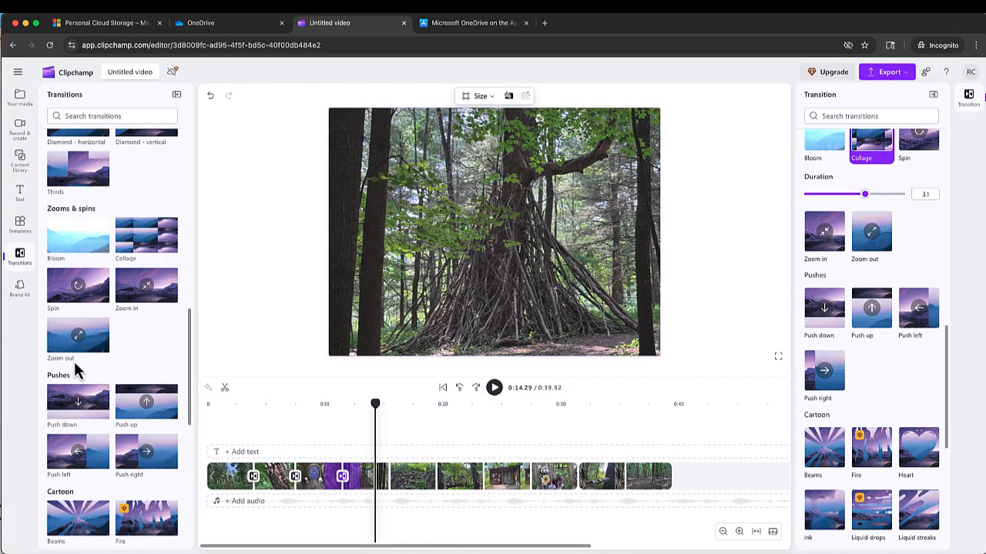
Add a Cross fade transition between the sixth and seventh clips and place the playhead just before it.
scroll(107, 368, "up", 10)
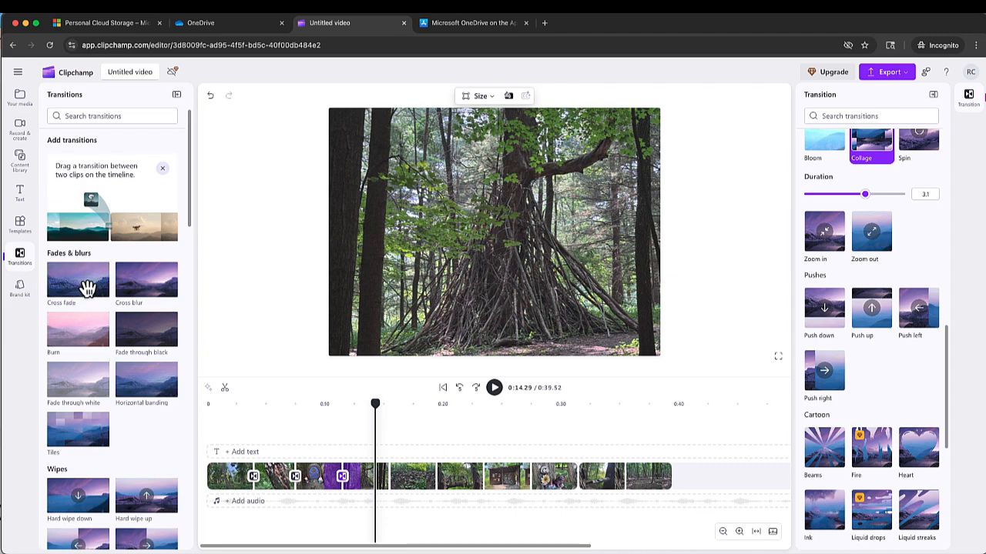
mouse_move(81, 290)
left_mouse_down()
mouse_move(354, 462)
mouse_move(497, 493)
mouse_move(485, 478)
left_mouse_up()
left_click(467, 408)
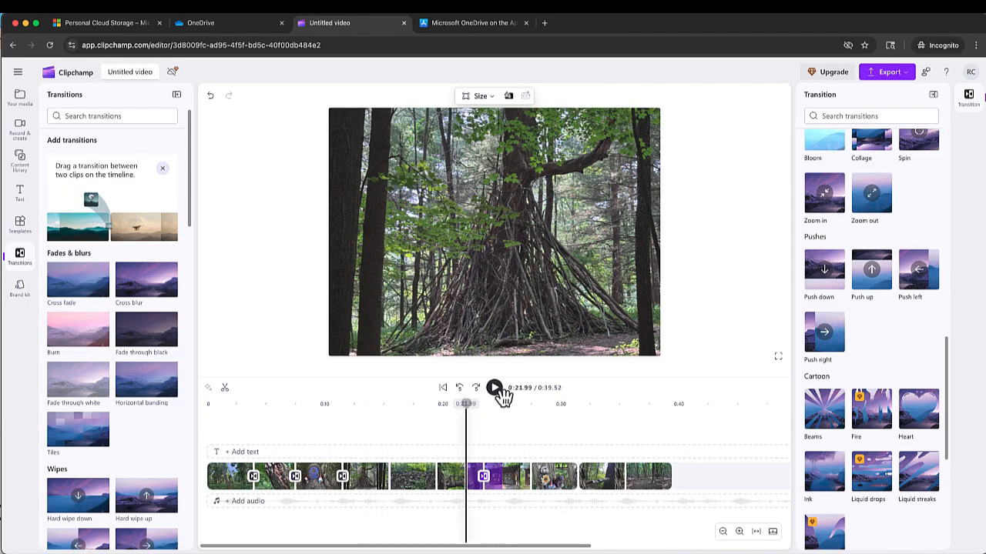
Play the Cross fade between the sixth and seventh clips, and shorten its duration to 1.3.
left_click(496, 392)
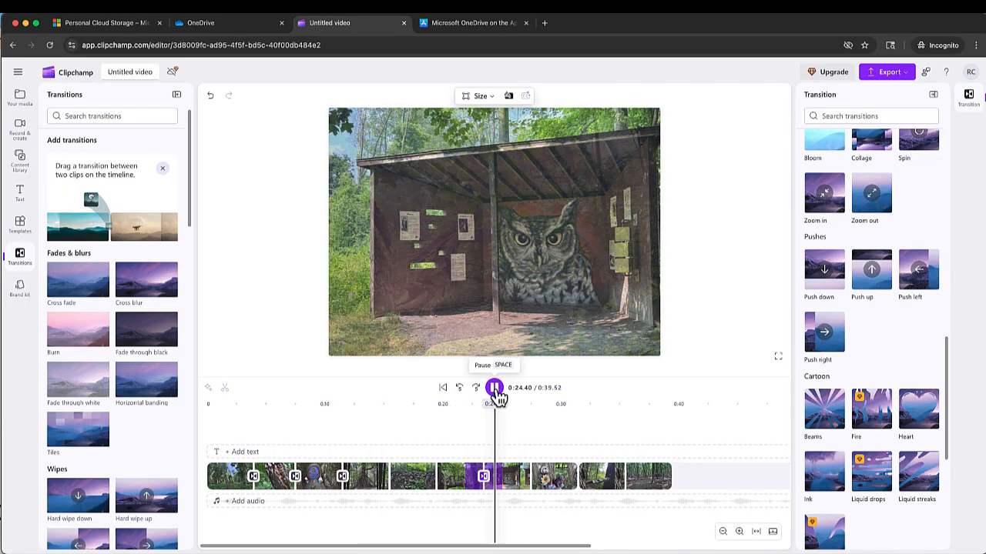
left_click(496, 391)
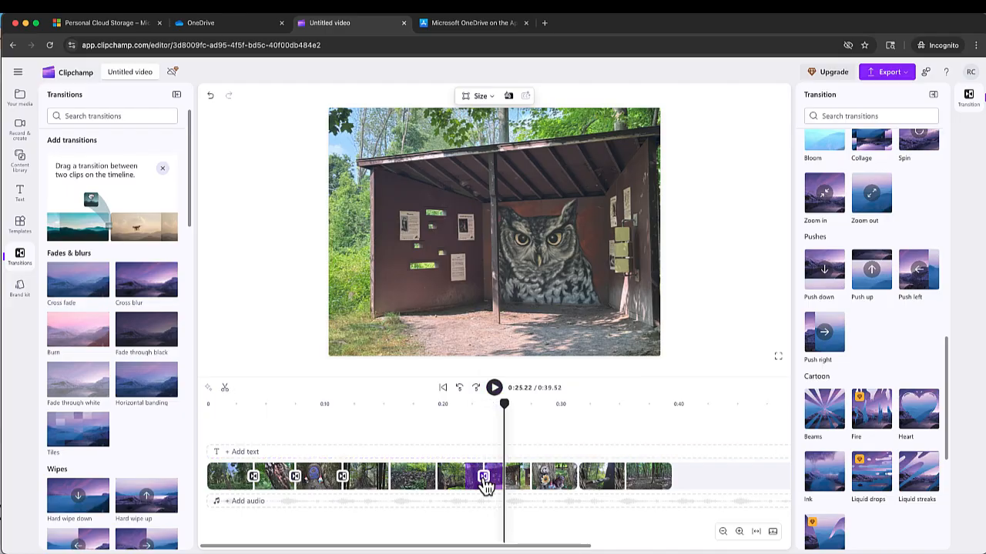
scroll(870, 416, "up", 10)
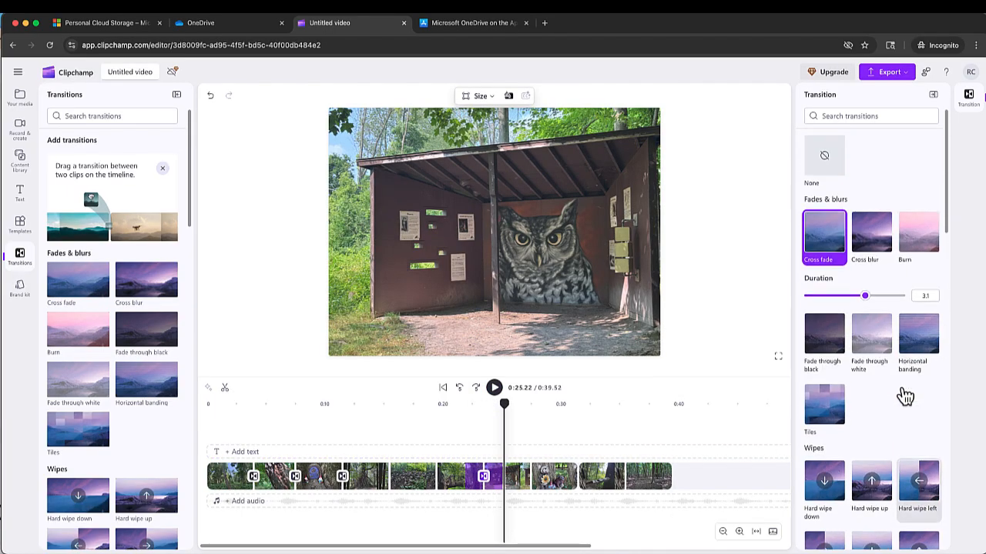
left_click_drag(864, 297, 842, 305)
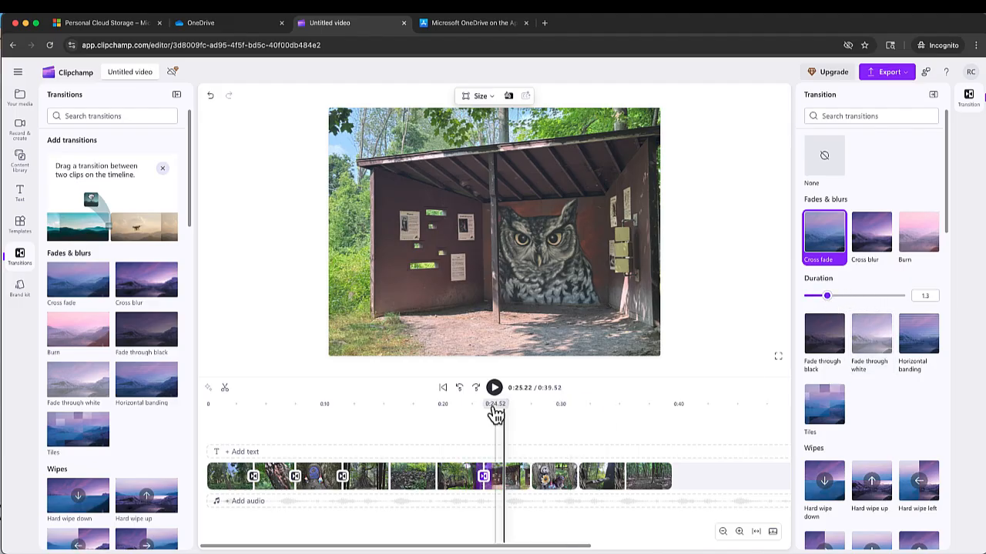
Replay the shortened Cross fade from about 22.7 seconds and pause after it.
left_click_drag(505, 409, 474, 419)
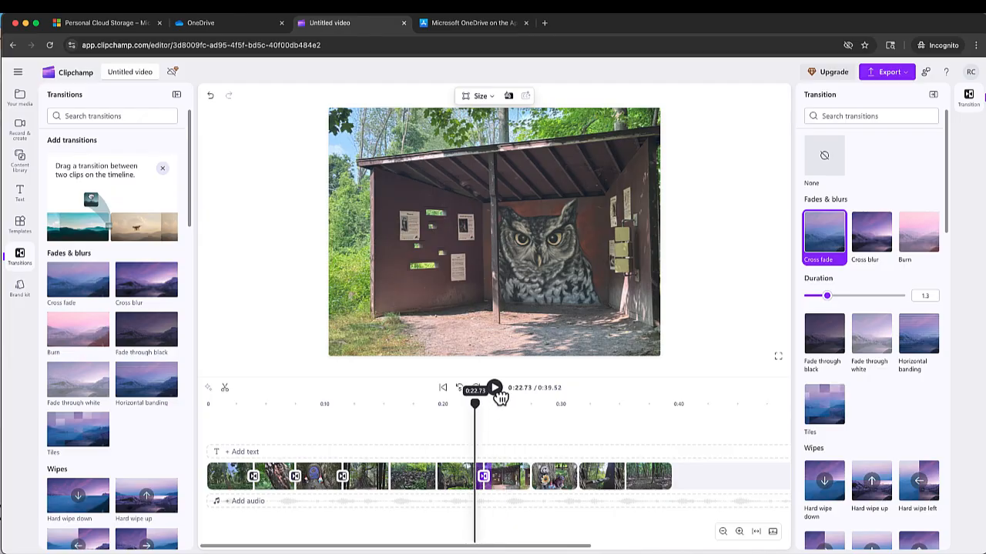
left_click(496, 391)
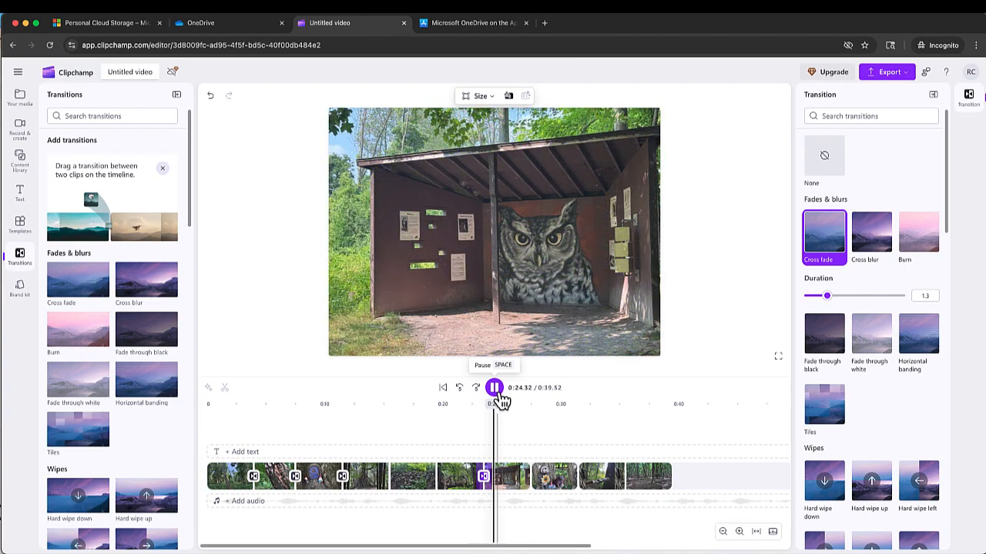
left_click(496, 391)
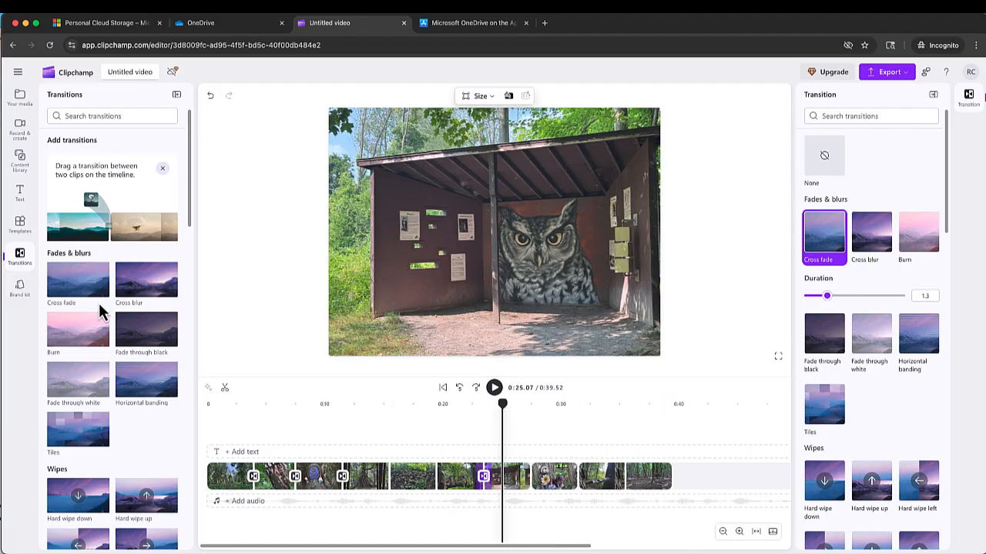
Give the first clip on the timeline a fade-in of 1 second.
mouse_move(88, 286)
left_mouse_down()
mouse_move(678, 451)
mouse_move(682, 475)
mouse_move(125, 366)
mouse_move(111, 289)
mouse_move(99, 286)
mouse_move(339, 369)
mouse_move(678, 465)
mouse_move(675, 482)
mouse_move(89, 285)
left_mouse_up()
left_click(233, 478)
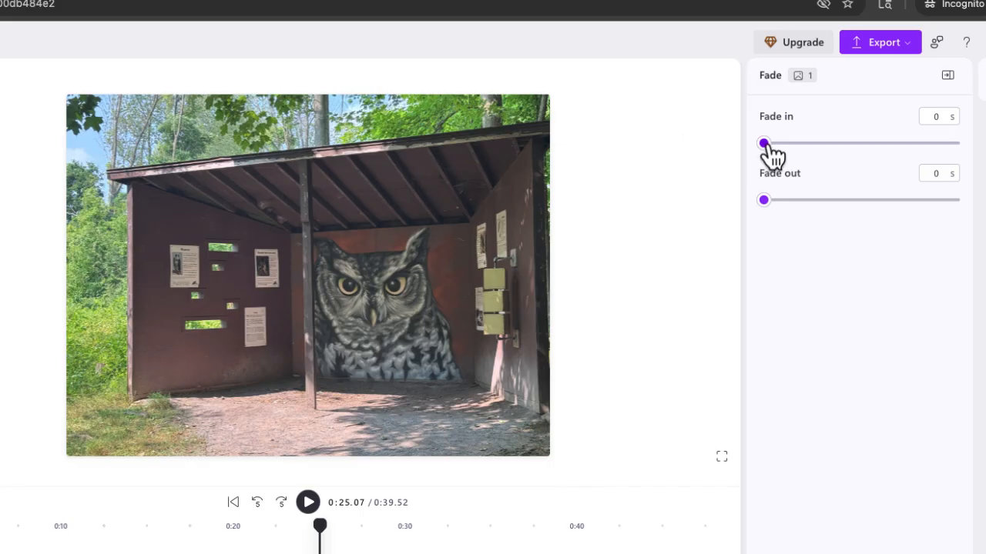
left_click_drag(767, 144, 859, 145)
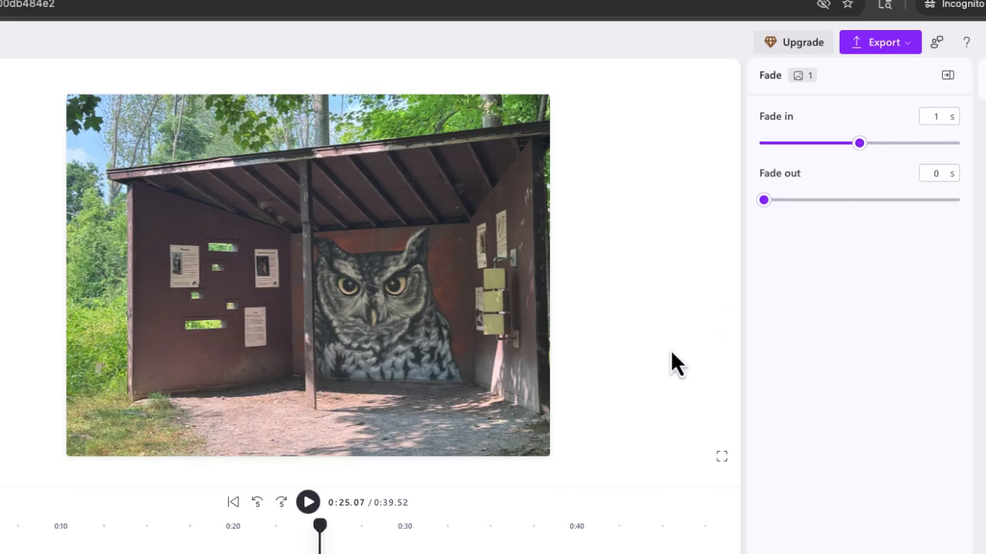
Play the video from its beginning to review the first clip's fade-in, and pause at about 5 seconds.
left_click(232, 491)
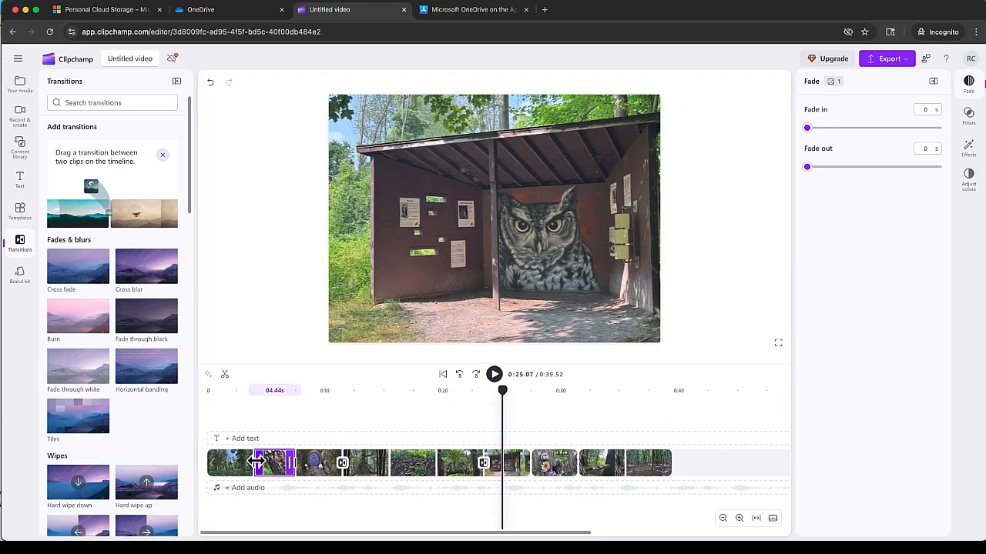
left_click(235, 471)
left_click_drag(505, 393, 229, 421)
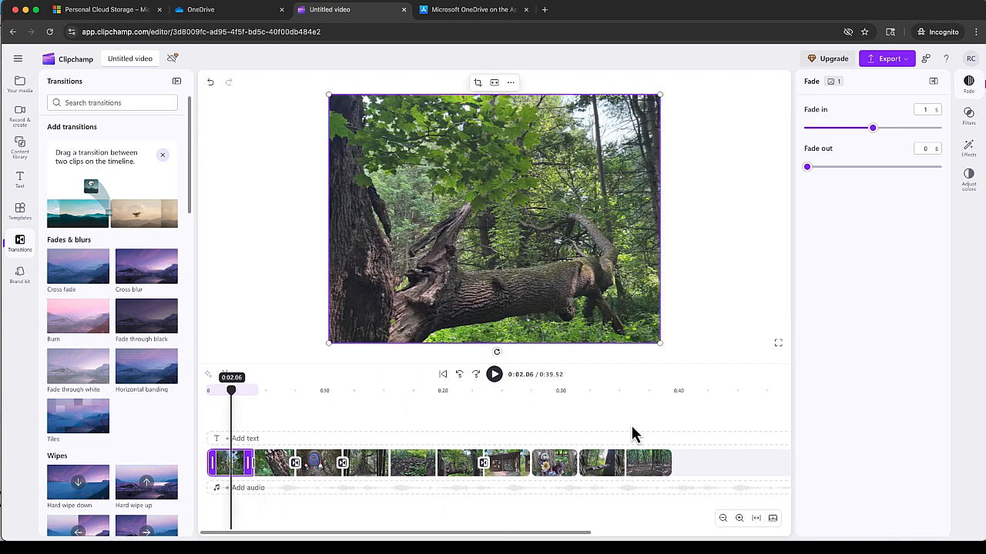
left_click(763, 441)
left_click(494, 377)
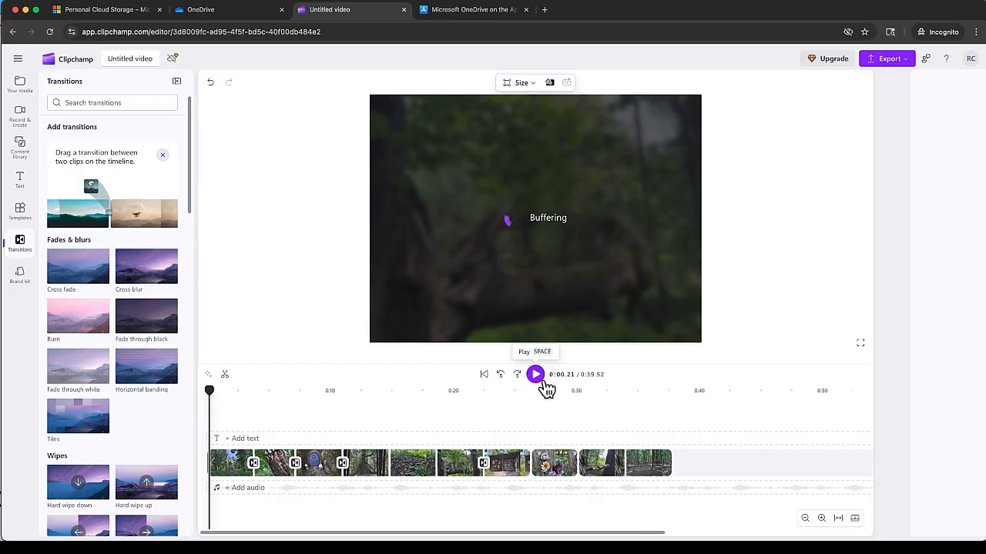
left_click(574, 376)
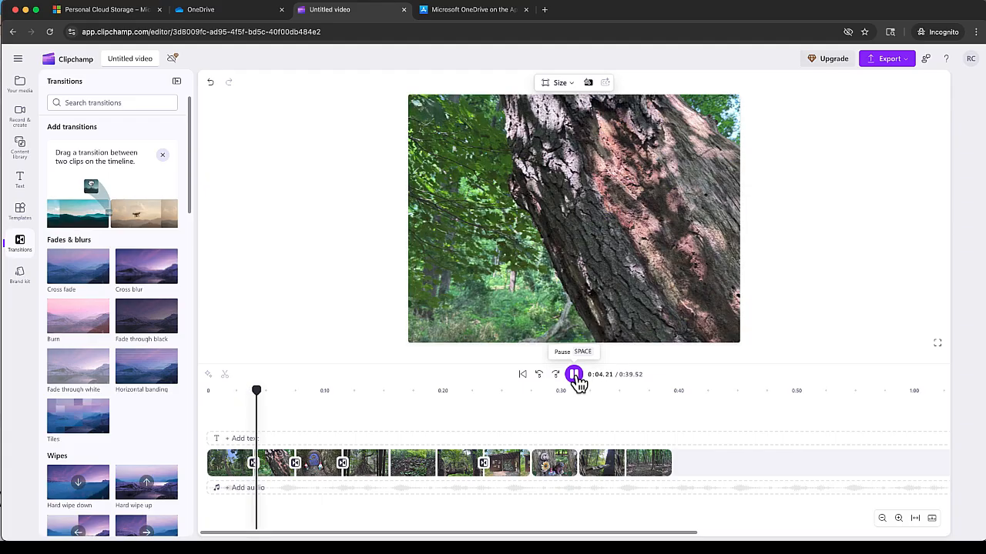
left_click(573, 375)
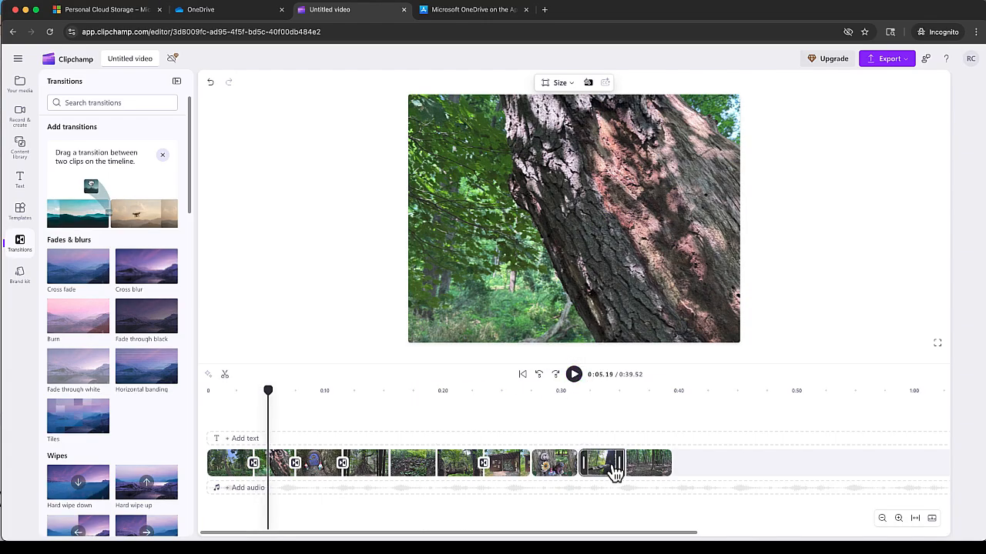
Give the last clip on the timeline a fade-out of 1.4 seconds.
left_click(647, 472)
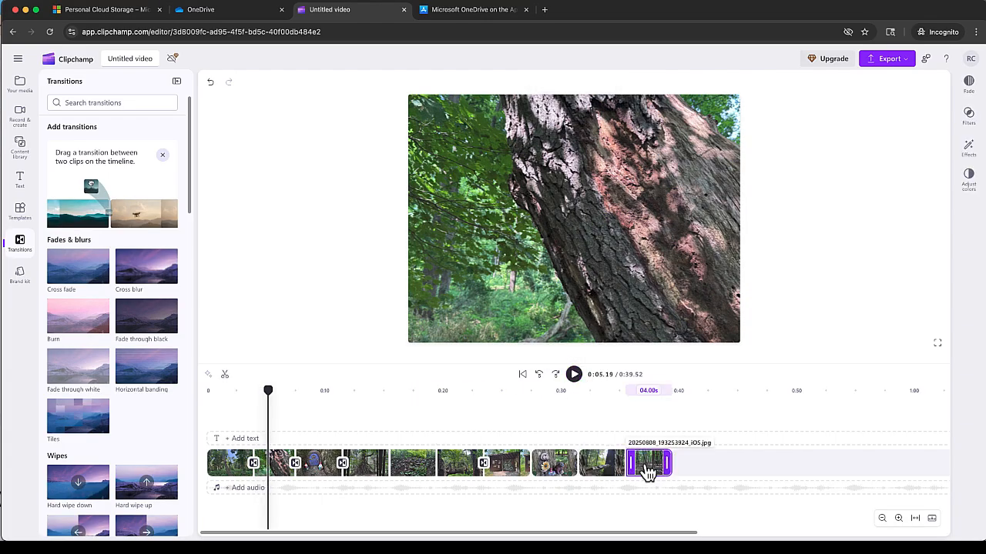
left_click(652, 468)
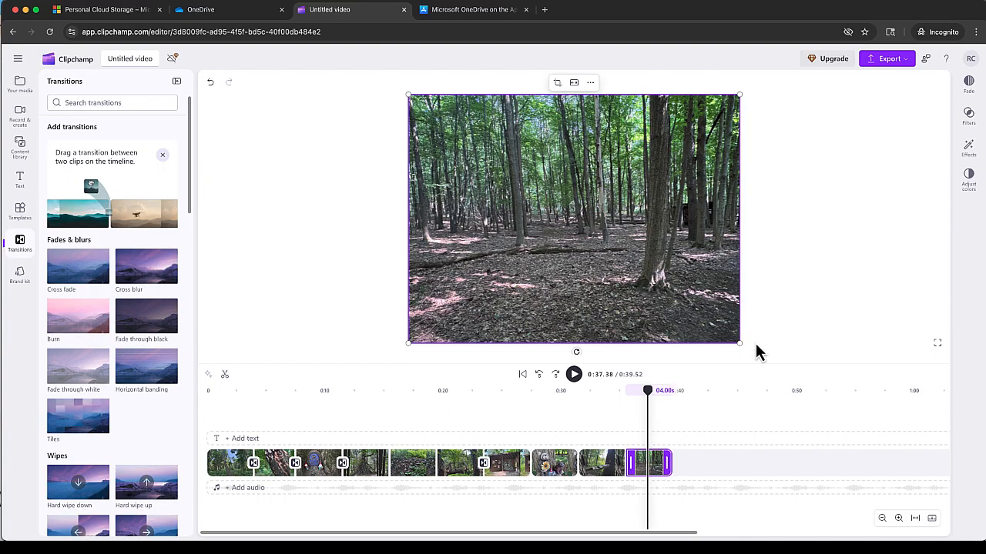
left_click(969, 85)
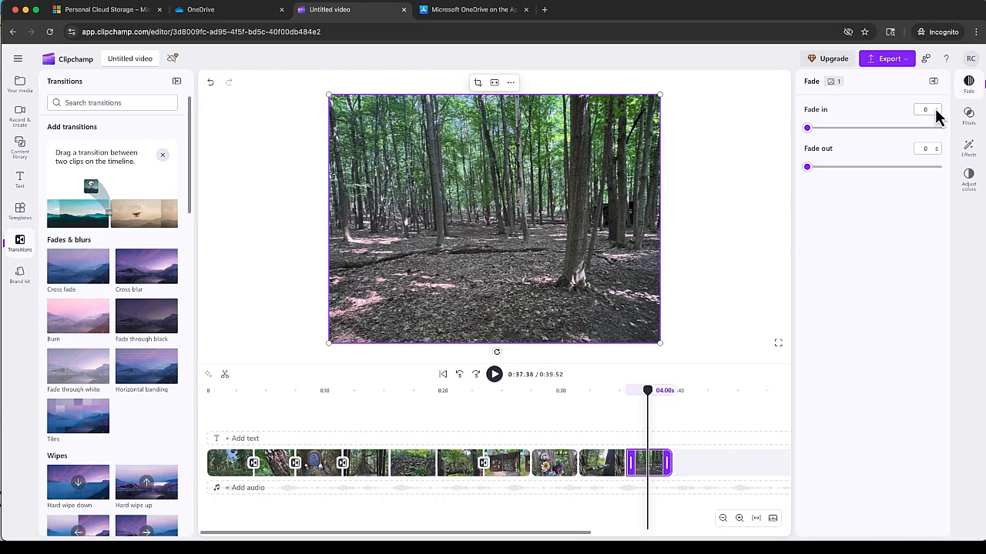
left_click_drag(809, 168, 903, 173)
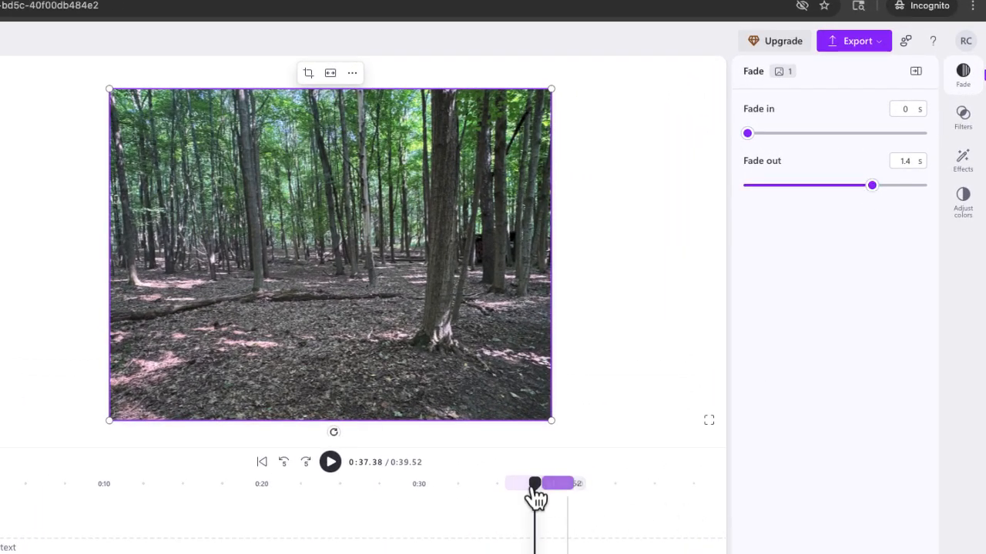
Play the last clip's fade-out from about 36 seconds, deselect the clip and scrub the timeline back toward the beginning.
left_click_drag(536, 493, 517, 496)
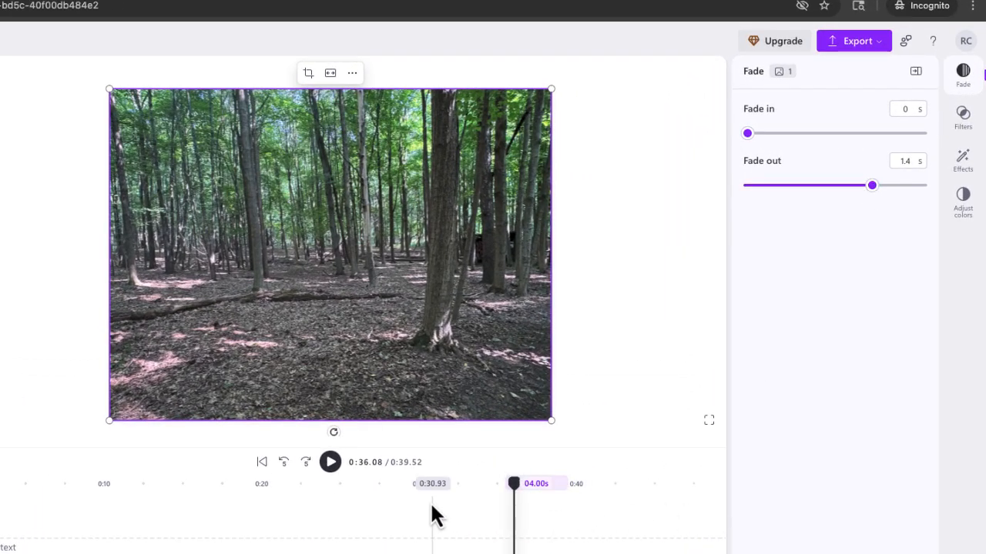
left_click(331, 463)
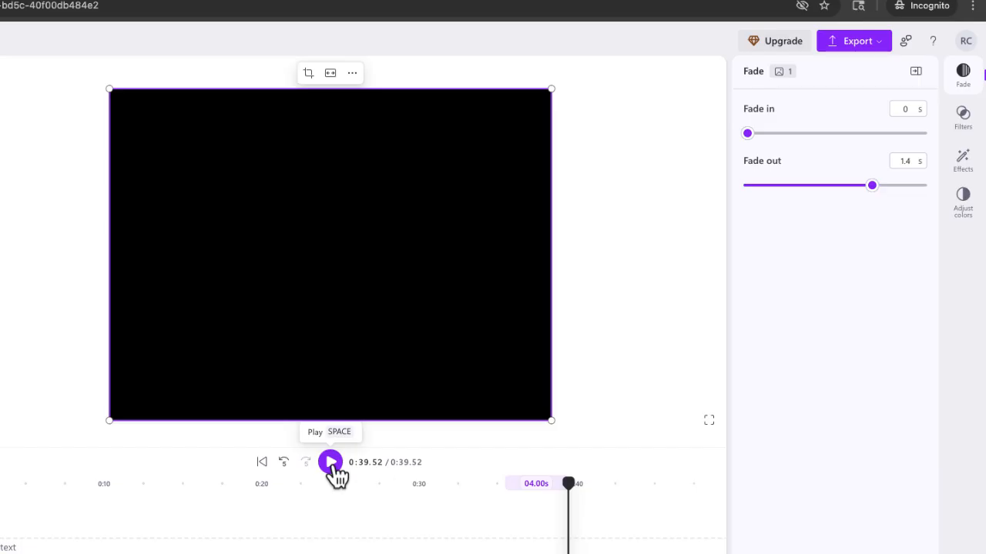
left_click_drag(570, 486, 471, 505)
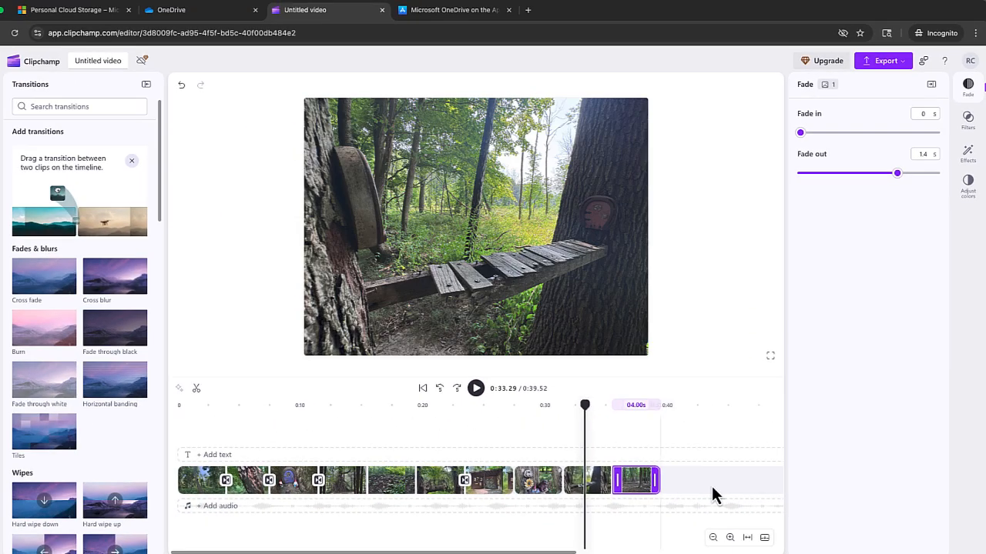
left_click(712, 488)
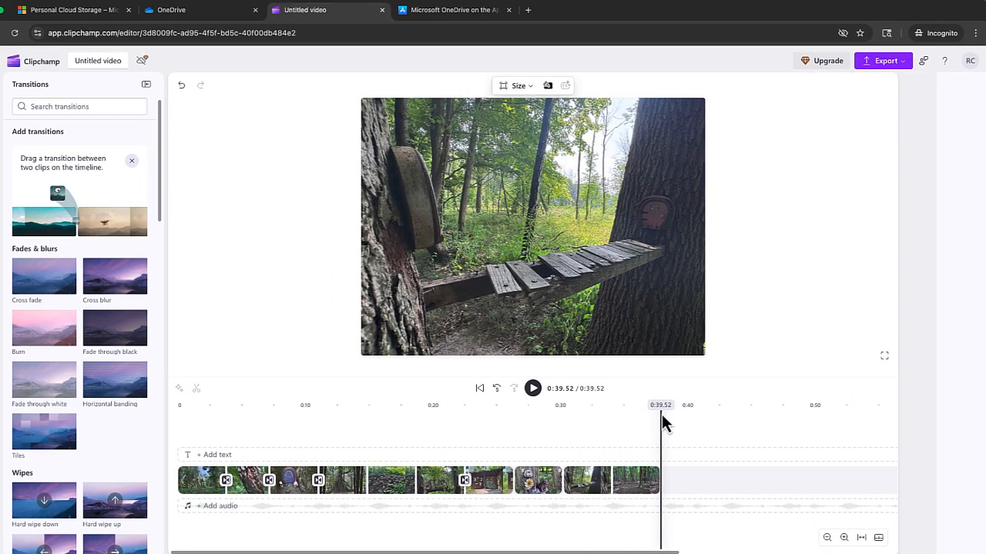
left_click_drag(667, 412, 538, 426)
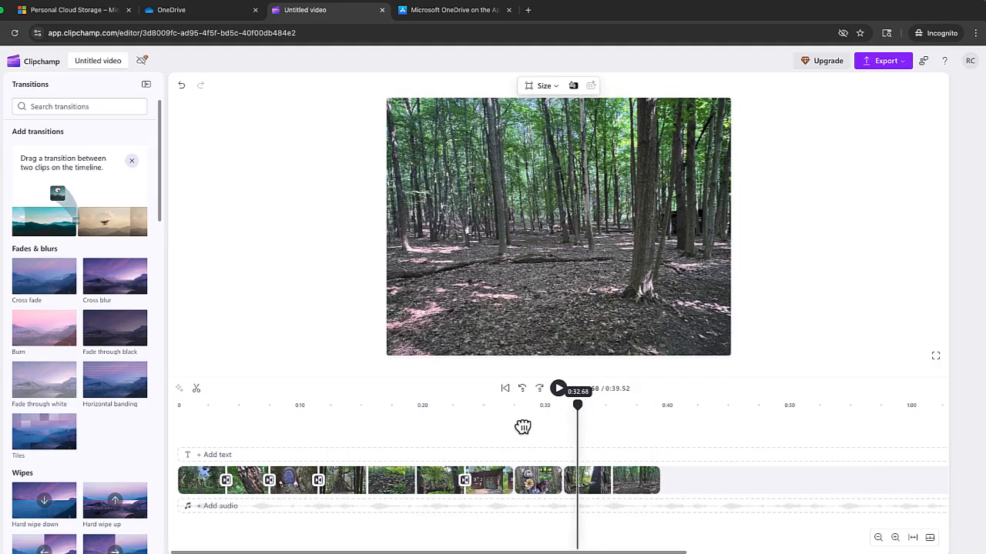
left_click_drag(398, 447, 353, 449)
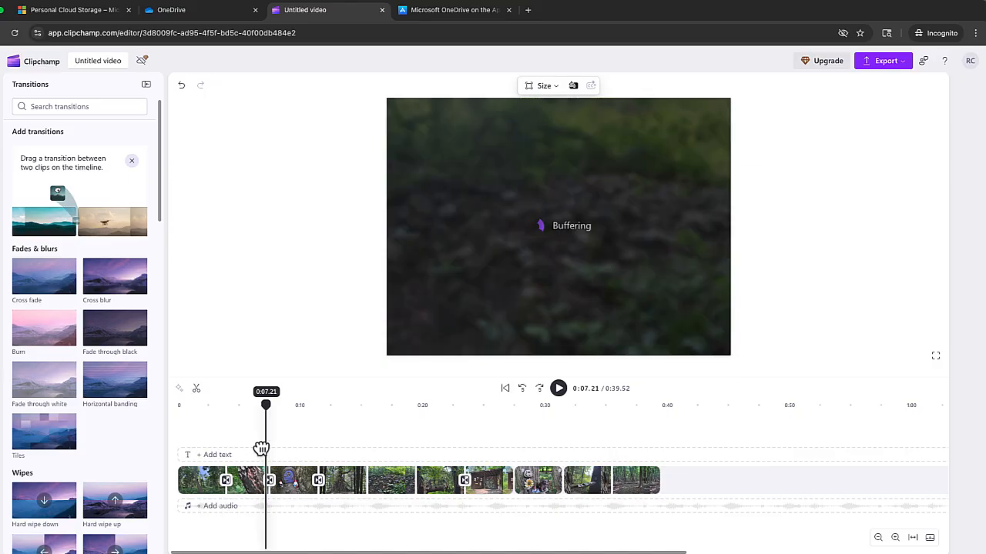
Browse the text styles and add the Creator text style at the very start of the text track.
left_click(202, 455)
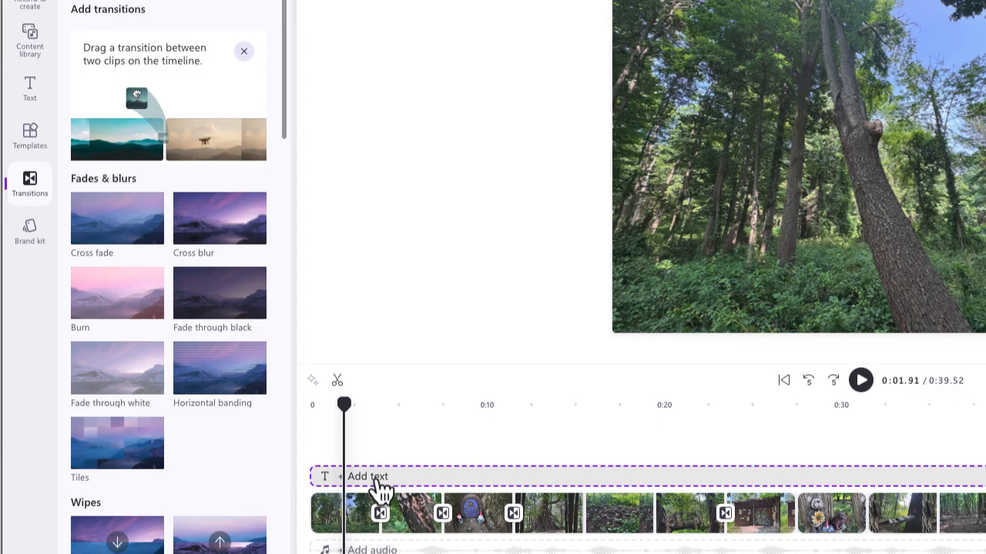
left_click(29, 86)
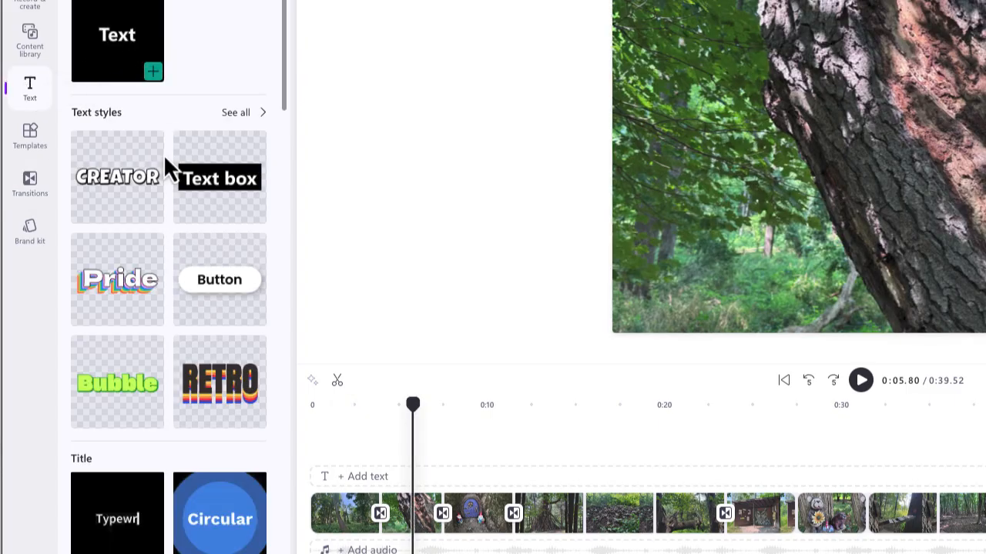
scroll(158, 181, "down", 5)
scroll(152, 187, "down", 10)
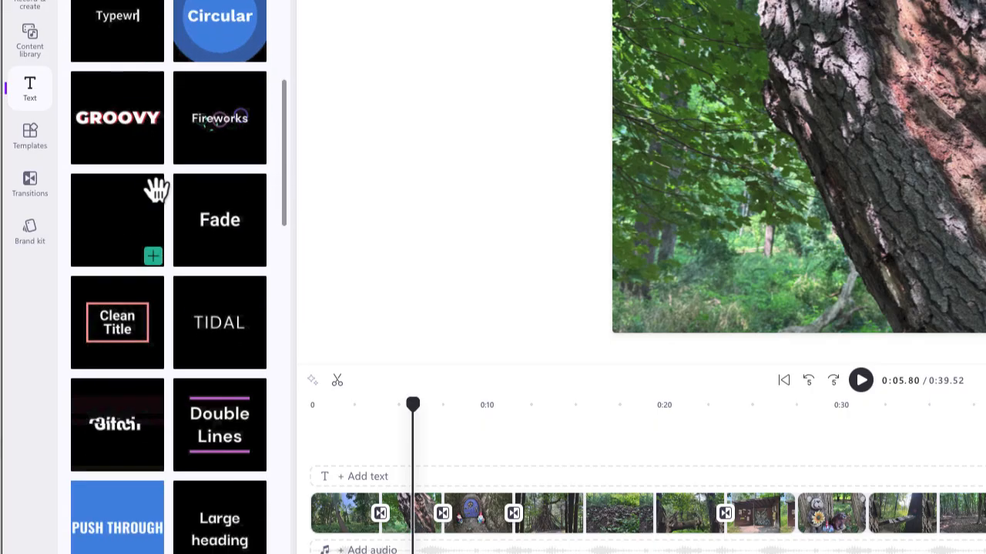
scroll(156, 188, "up", 10)
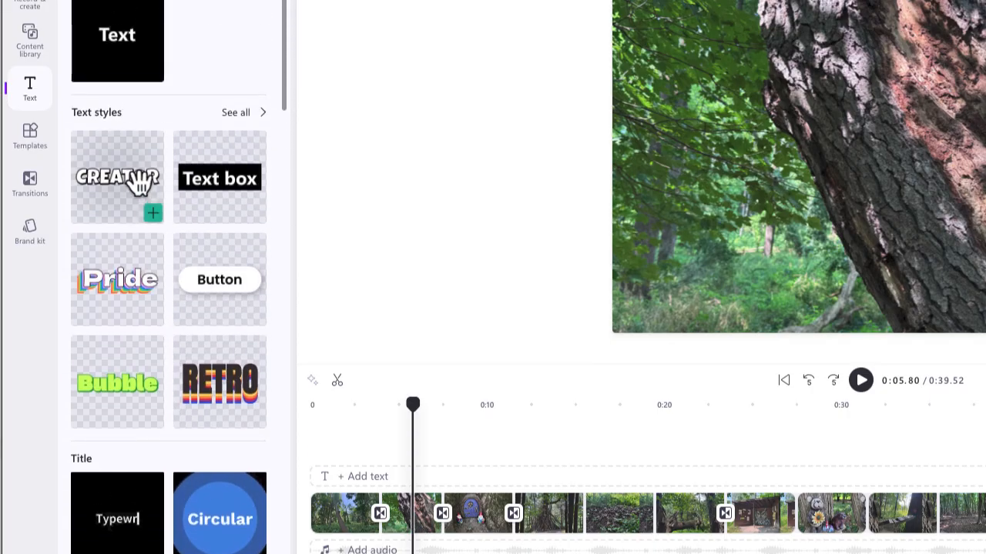
left_click_drag(256, 361, 365, 472)
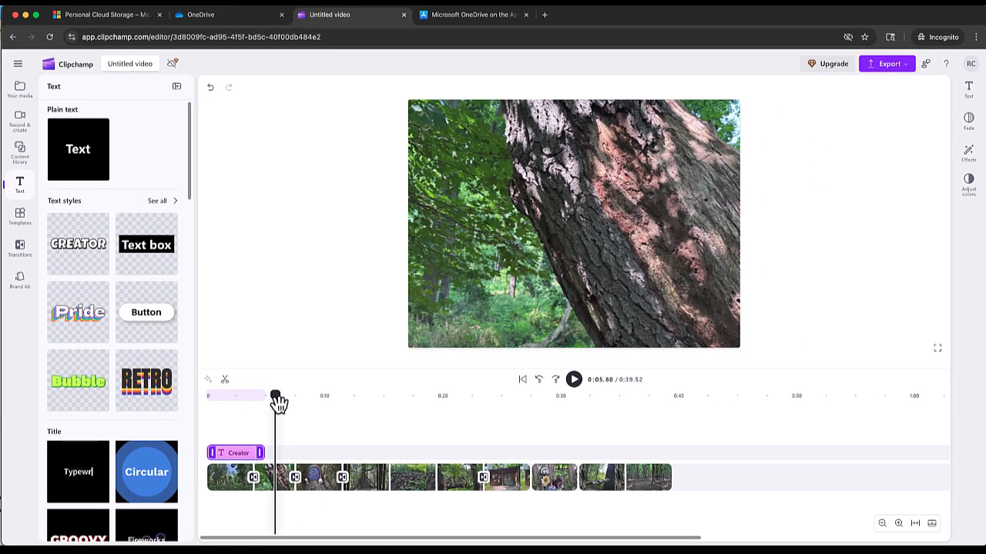
Play the Creator title over the opening clips from the beginning of the timeline and pause before it ends.
left_click_drag(416, 412, 296, 435)
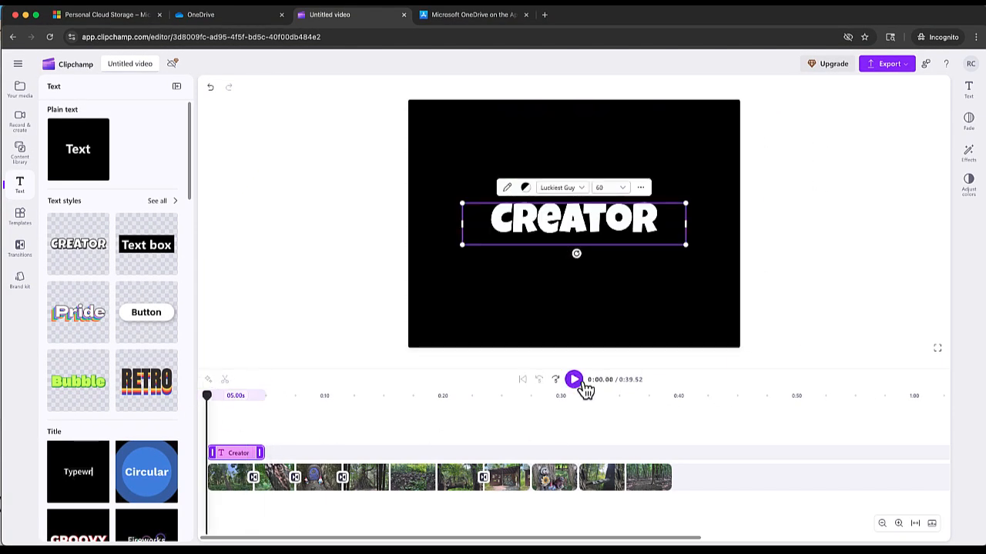
left_click(575, 380)
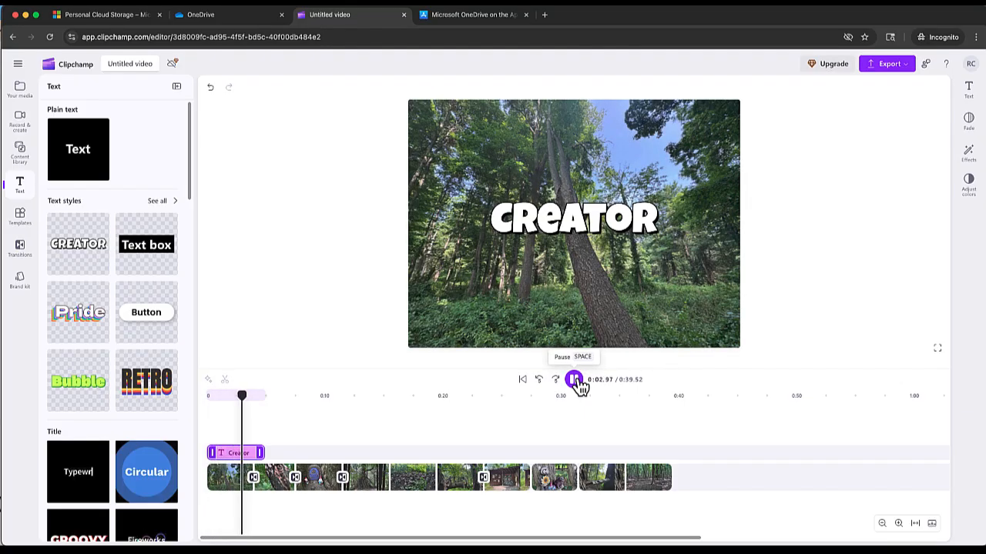
left_click(576, 383)
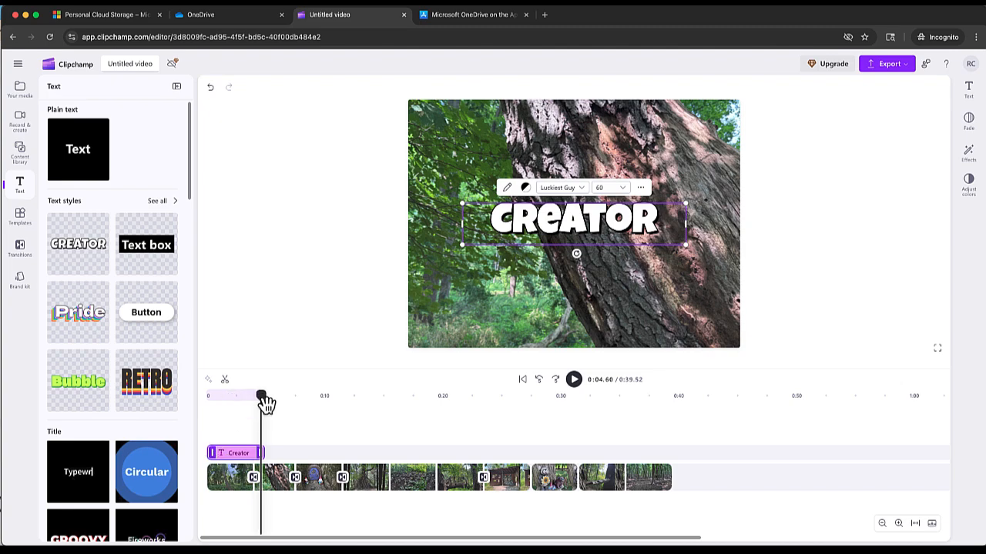
Trim the start of the Creator title so it lasts 4.21 seconds, and play the opening from the beginning.
left_click_drag(261, 396, 202, 410)
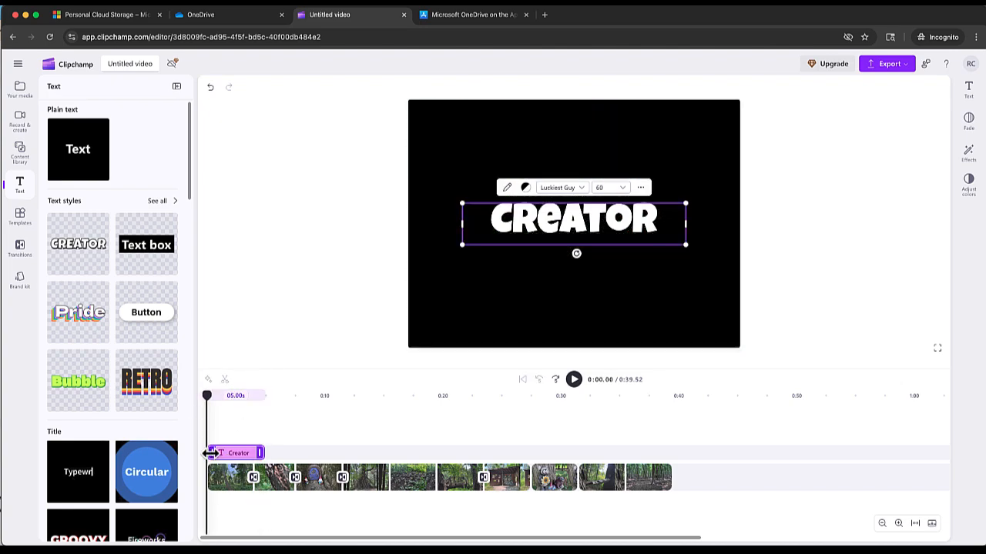
left_click_drag(213, 453, 223, 454)
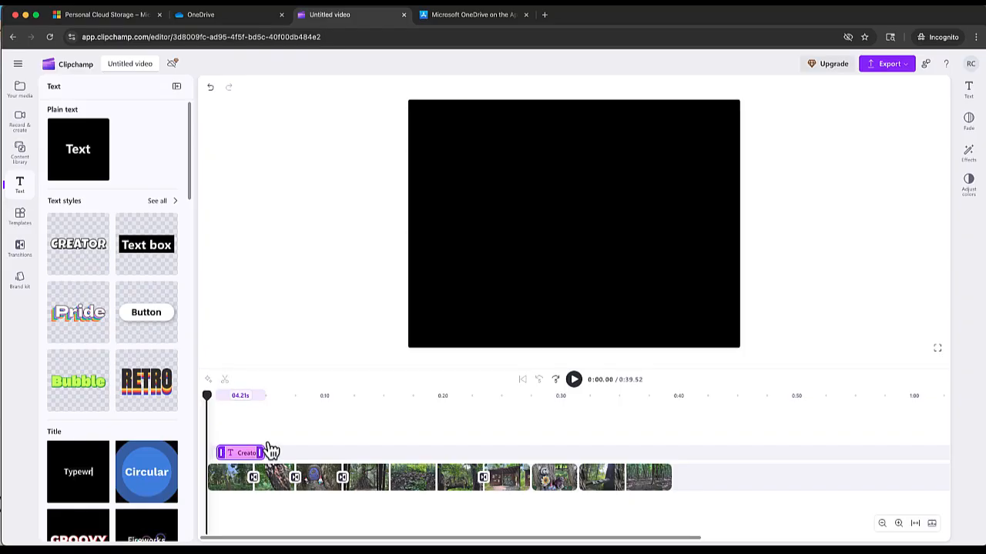
left_click(575, 381)
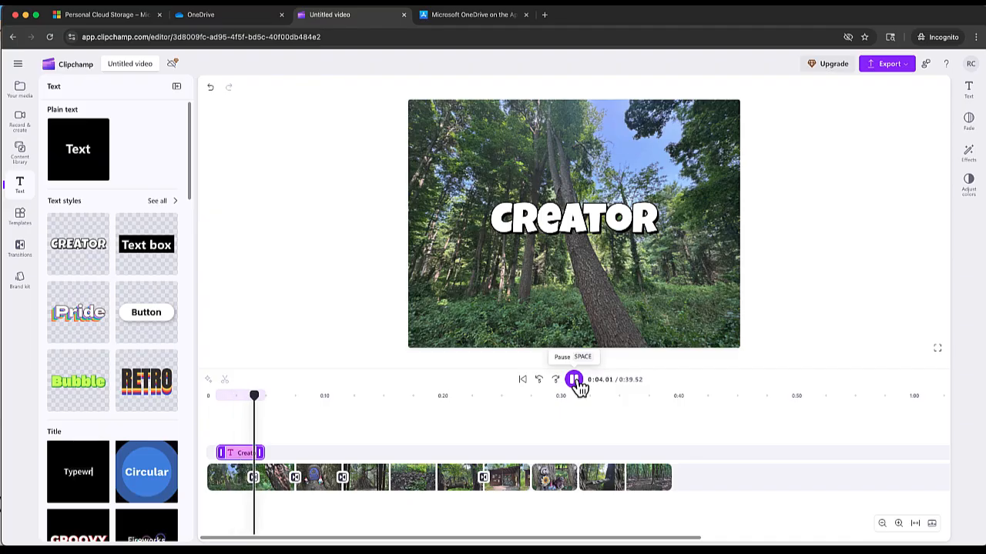
Extend the end of the Creator title so it lasts 4.66 seconds, and undo a trial lengthening of the first photo clip.
left_click(575, 382)
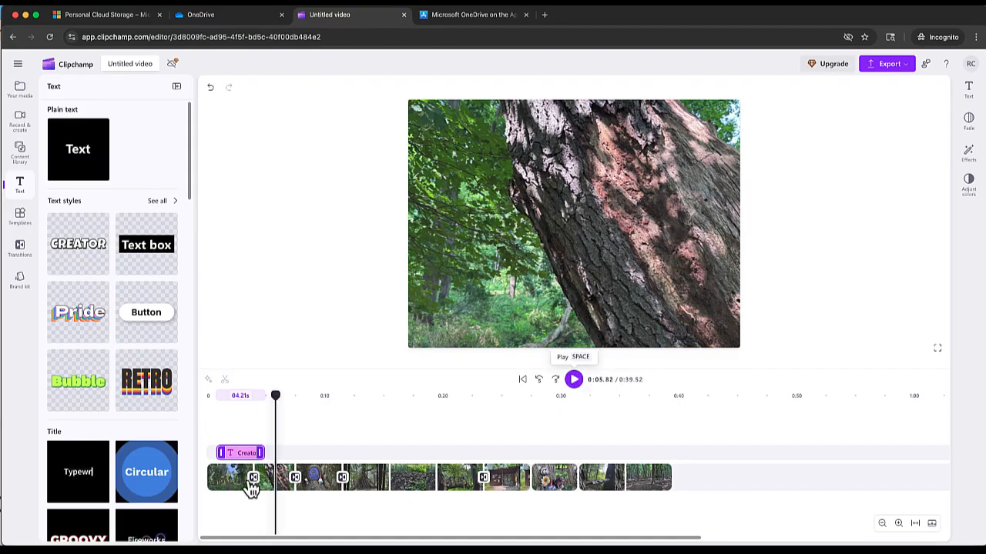
mouse_move(263, 453)
left_mouse_down()
mouse_move(275, 452)
mouse_move(267, 452)
left_mouse_up()
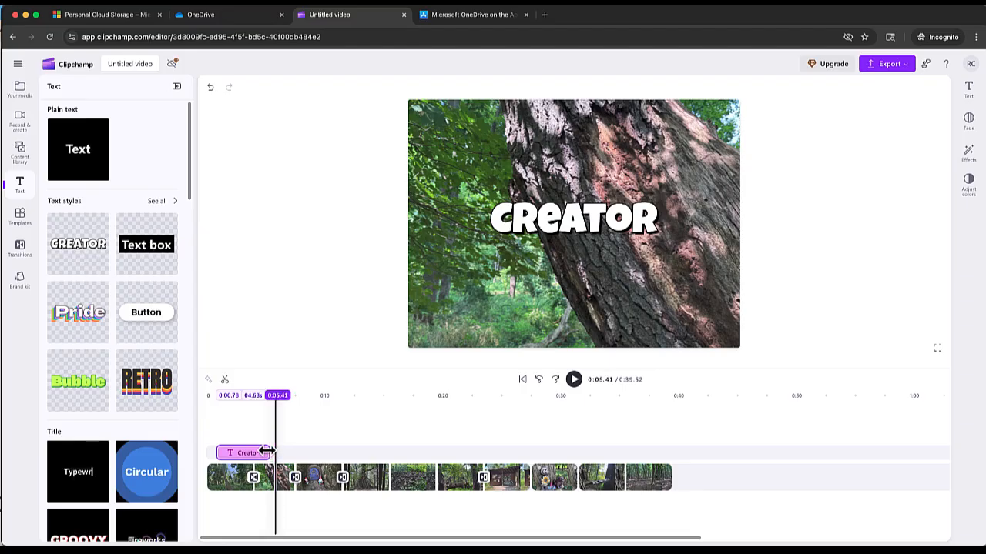
left_click_drag(248, 468, 266, 468)
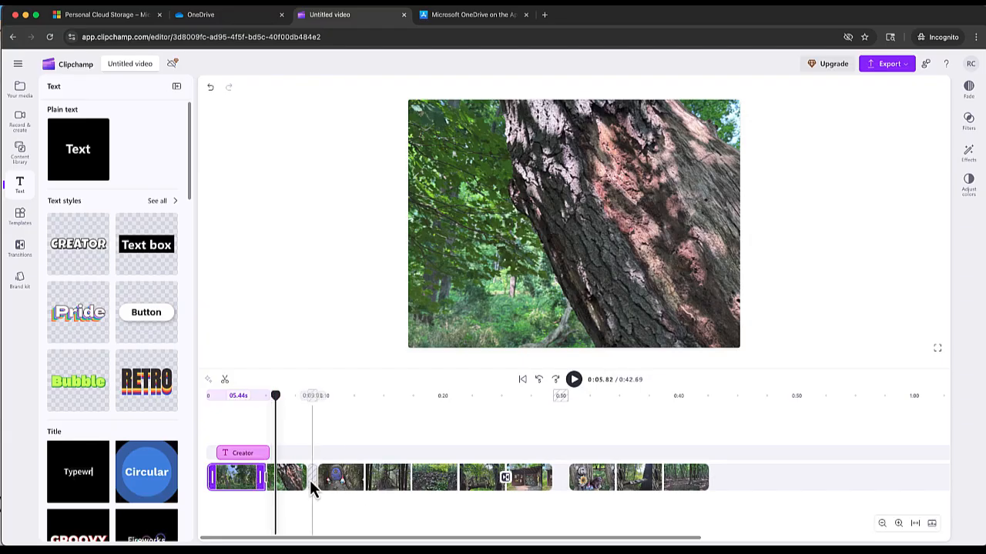
key("super+z")
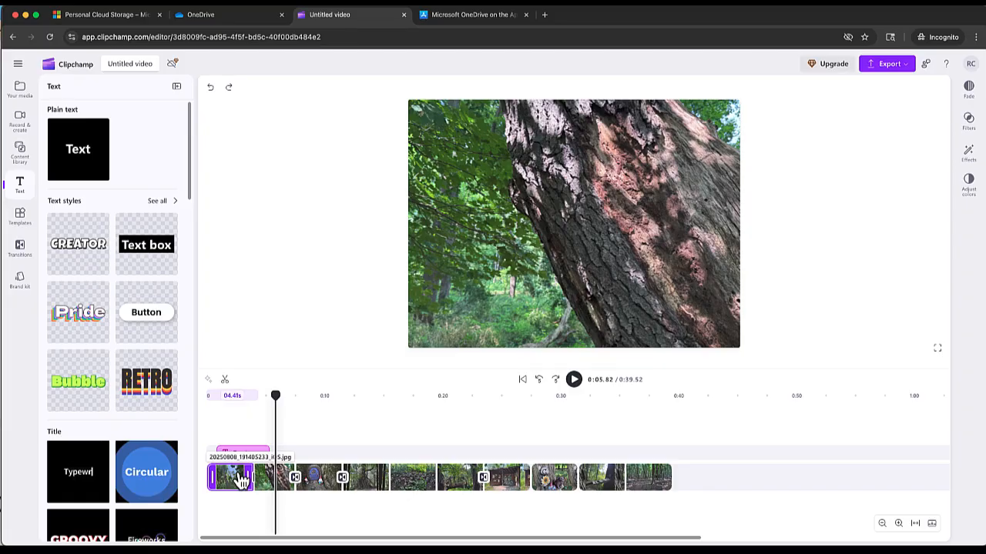
Place the playhead at 3.22 seconds and replace the Creator title's wording with "MY HIKE".
left_click_drag(275, 405, 245, 417)
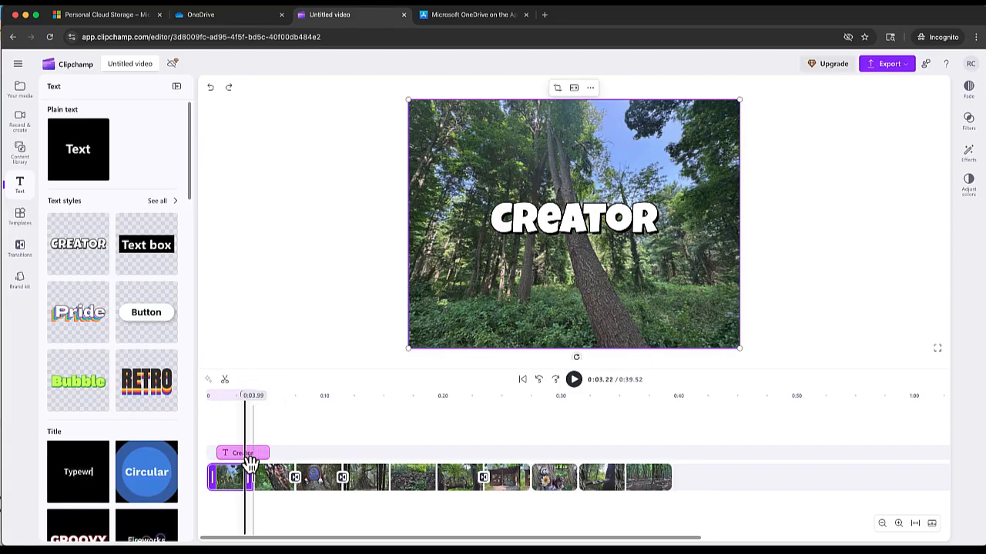
left_click(234, 459)
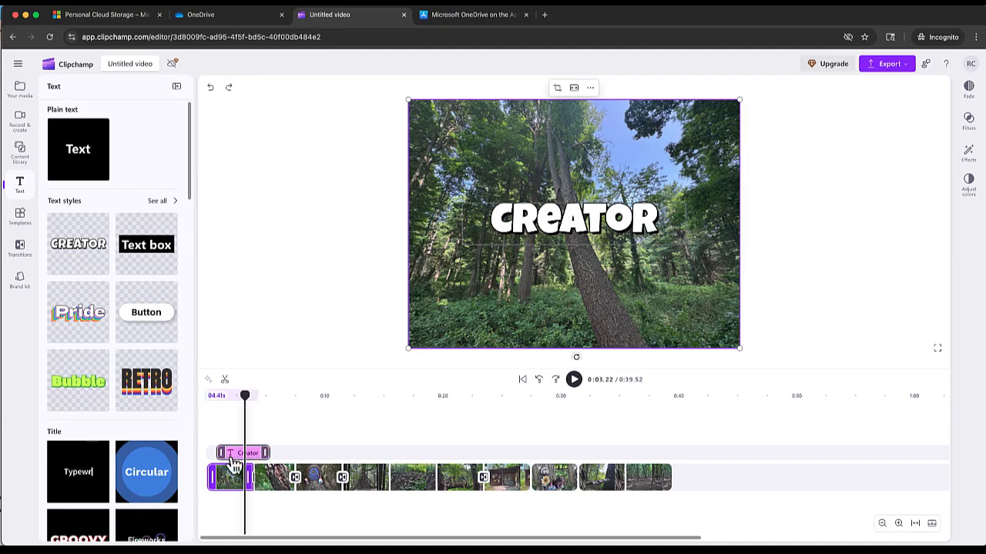
left_click(518, 225)
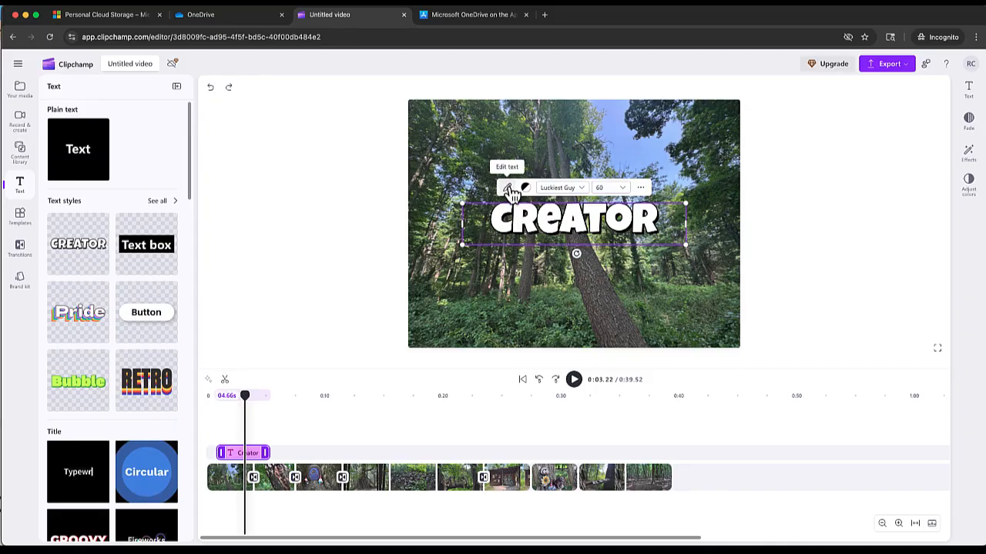
left_click(507, 190)
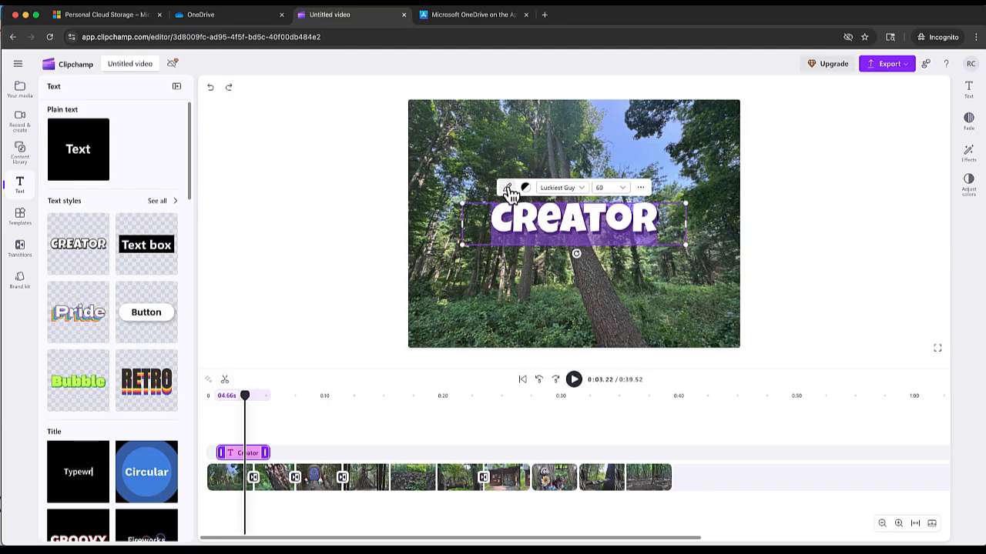
type("MY HI")
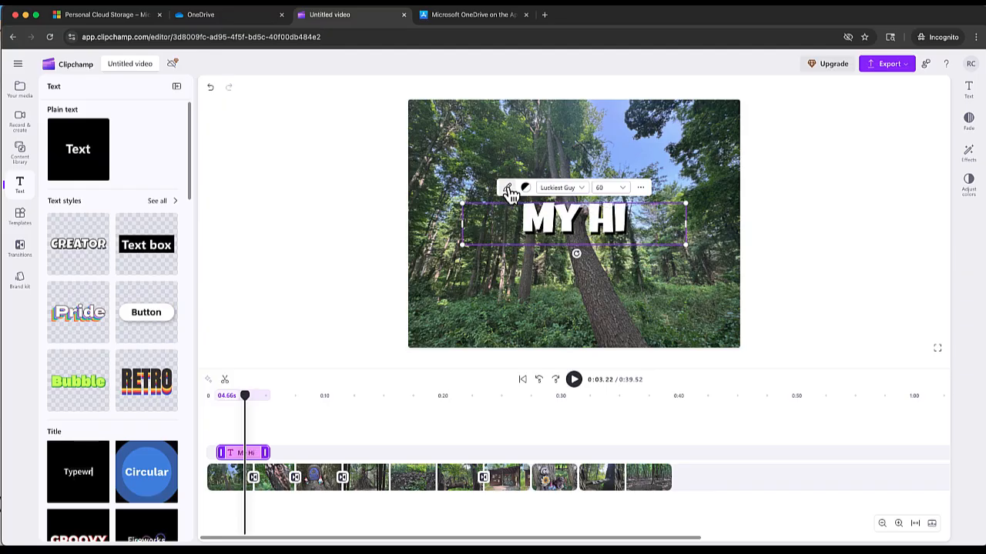
type("KI")
key("BackSpace")
type("E")
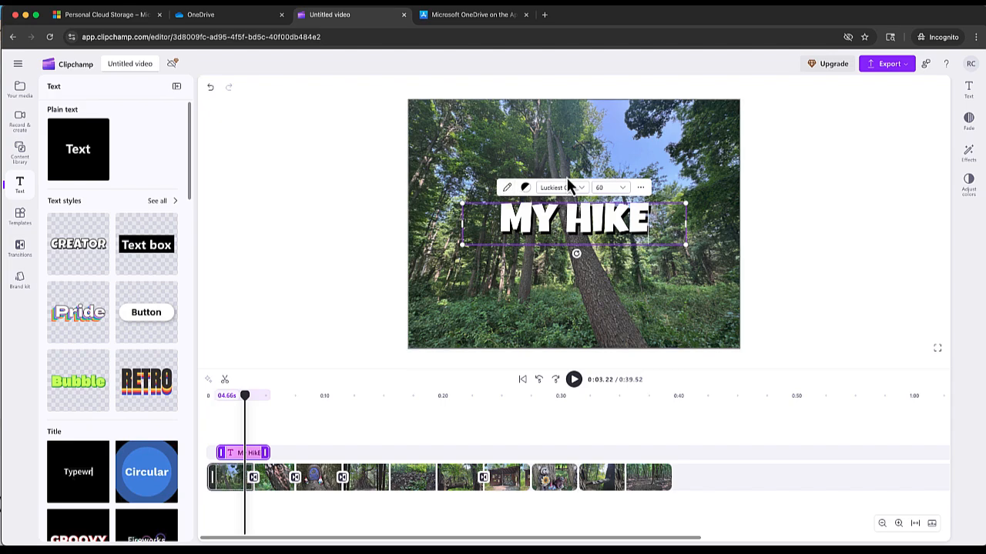
Check the font and size choices for the MY HIKE title, keep Luckiest Guy, and enlarge the title to size 65.
left_click(563, 187)
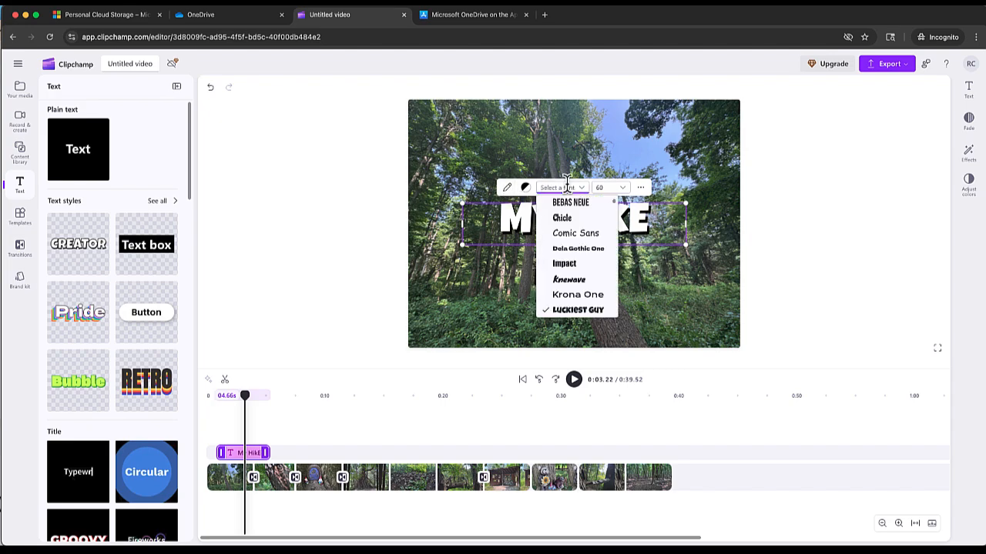
left_click(566, 186)
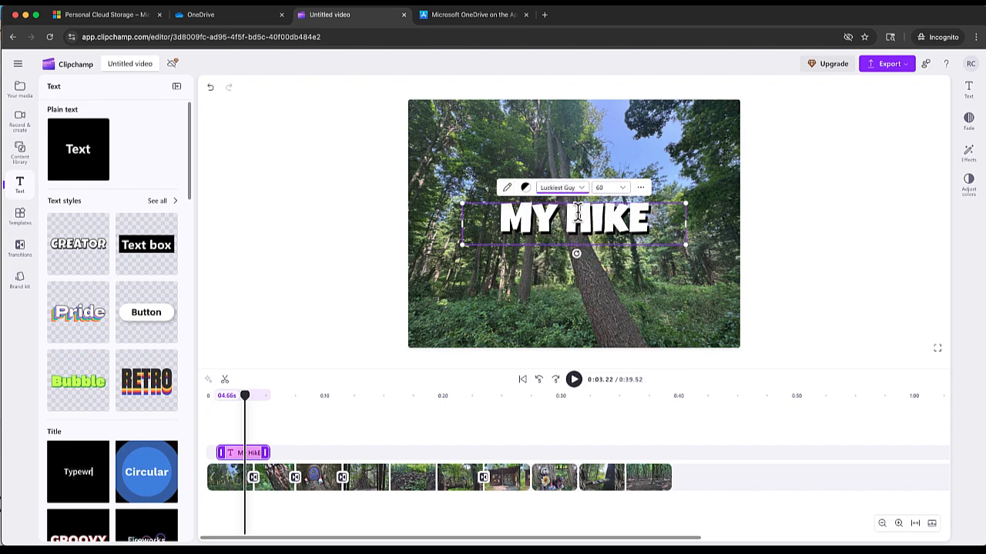
left_click(623, 189)
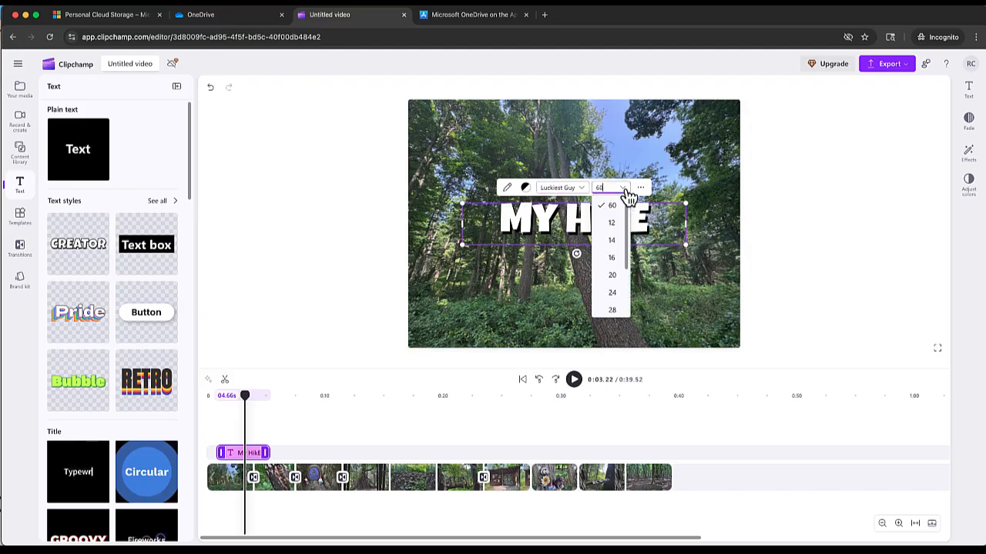
left_click(625, 193)
mouse_move(684, 245)
left_mouse_down()
mouse_move(709, 265)
mouse_move(687, 250)
mouse_move(708, 265)
mouse_move(703, 248)
left_mouse_up()
left_click_drag(585, 257, 551, 239)
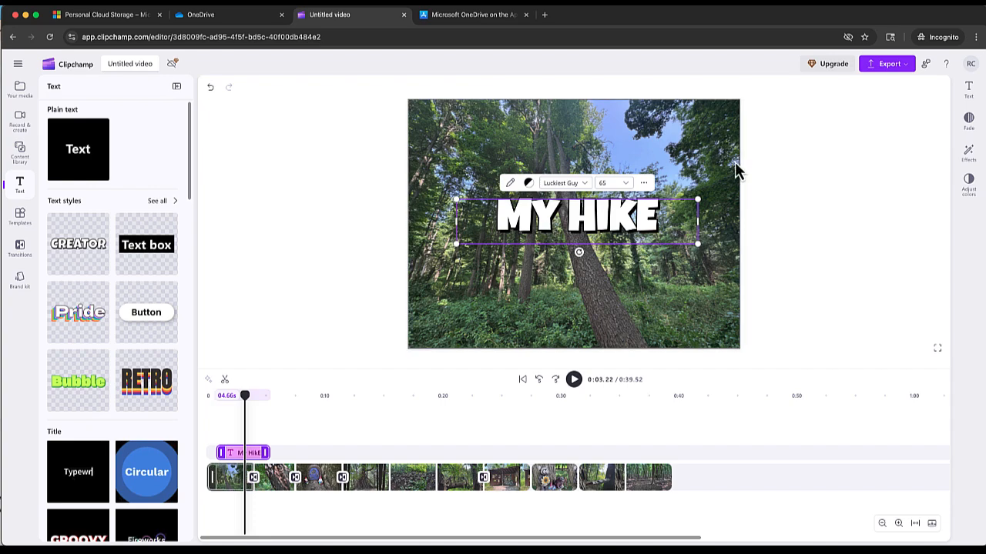
Change the MY HIKE title's text color to yellow #FAFF00.
left_click(974, 94)
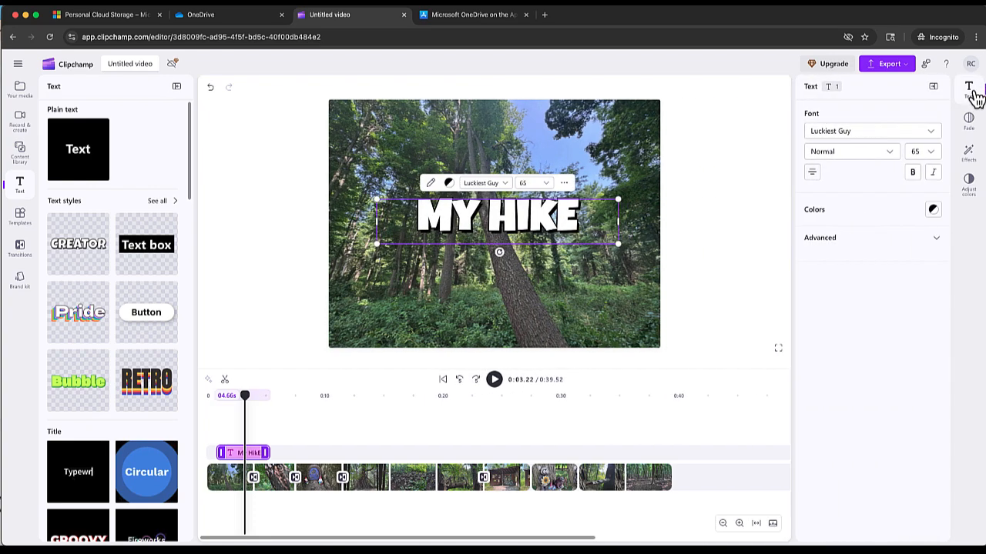
left_click(932, 213)
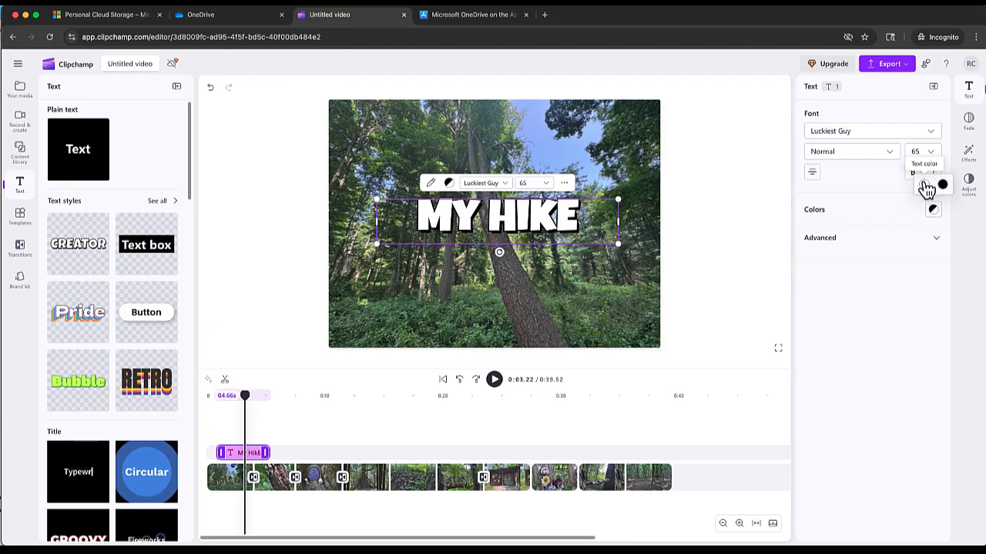
left_click(924, 185)
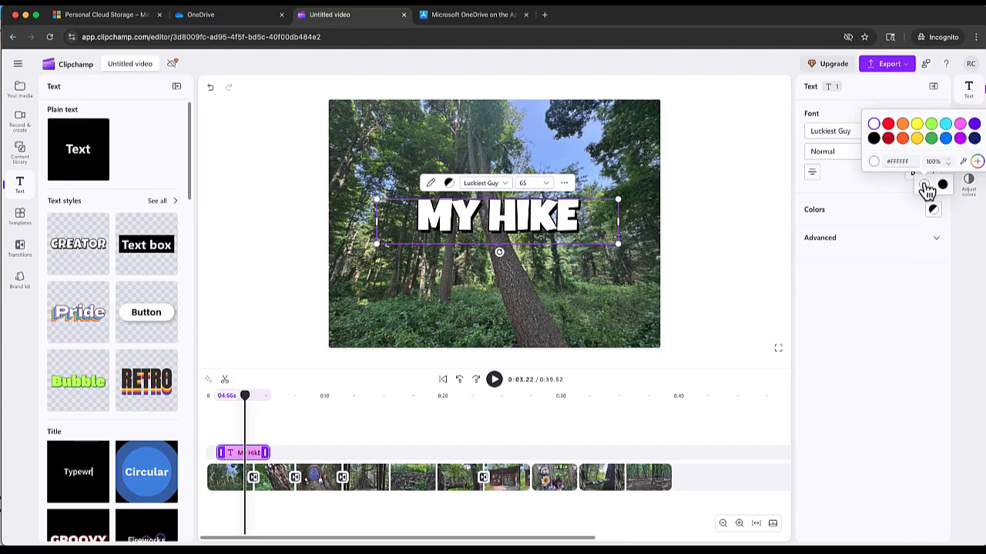
left_click(917, 125)
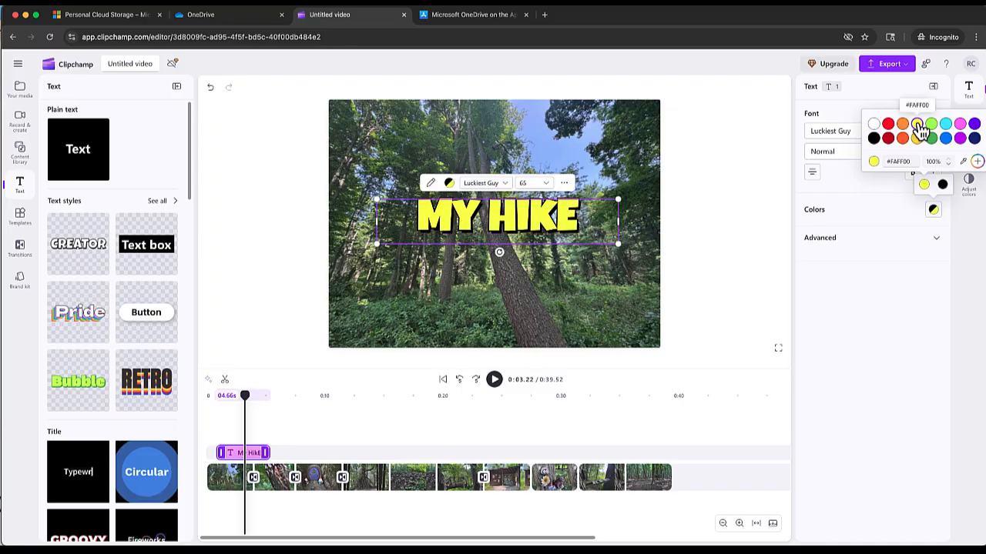
Show the title's line height and letter spacing settings, and give the title a 1-second fade-in.
left_click(937, 241)
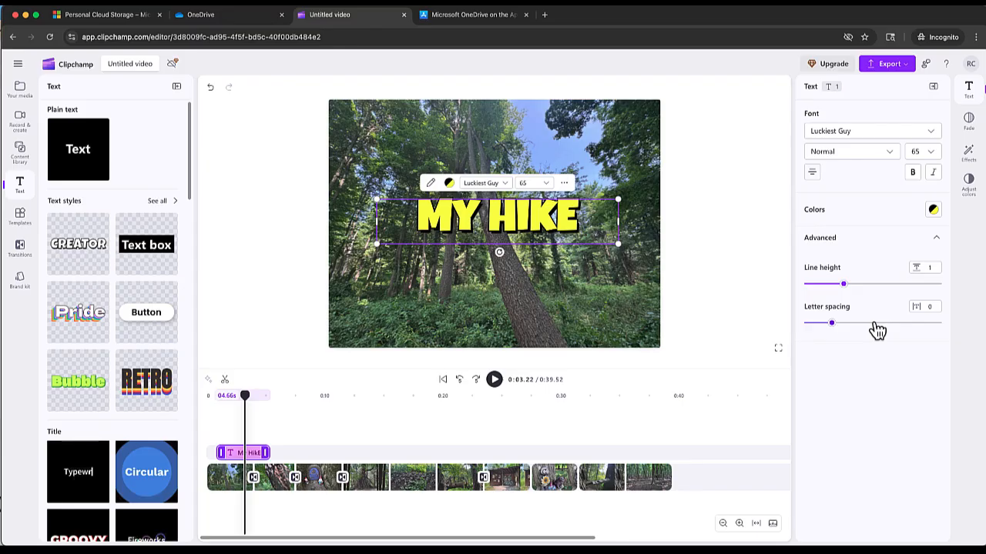
left_click(972, 122)
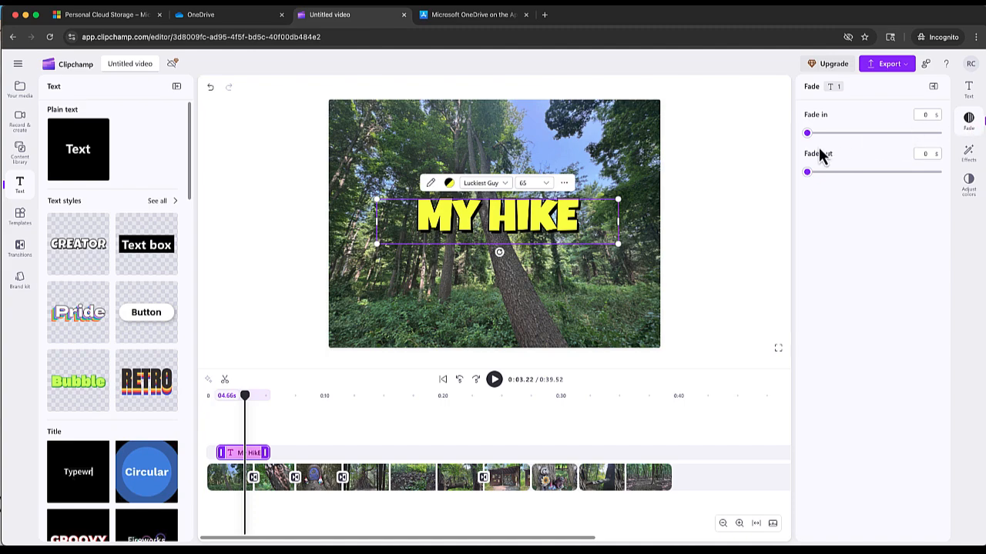
left_click_drag(808, 134, 873, 139)
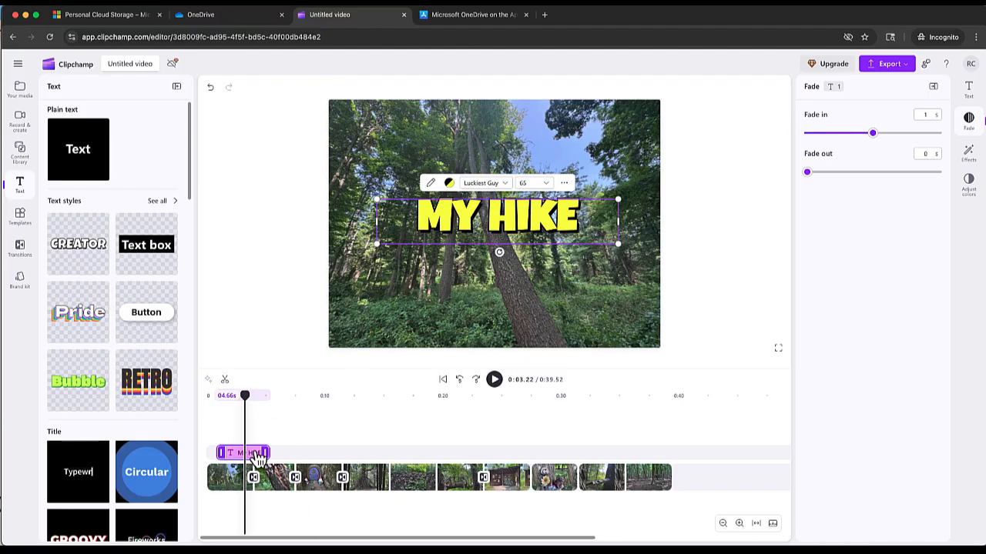
Move the MY HIKE title to the very start of the timeline and play its fade-in from the beginning.
left_click_drag(259, 456, 250, 452)
left_click_drag(245, 397, 181, 416)
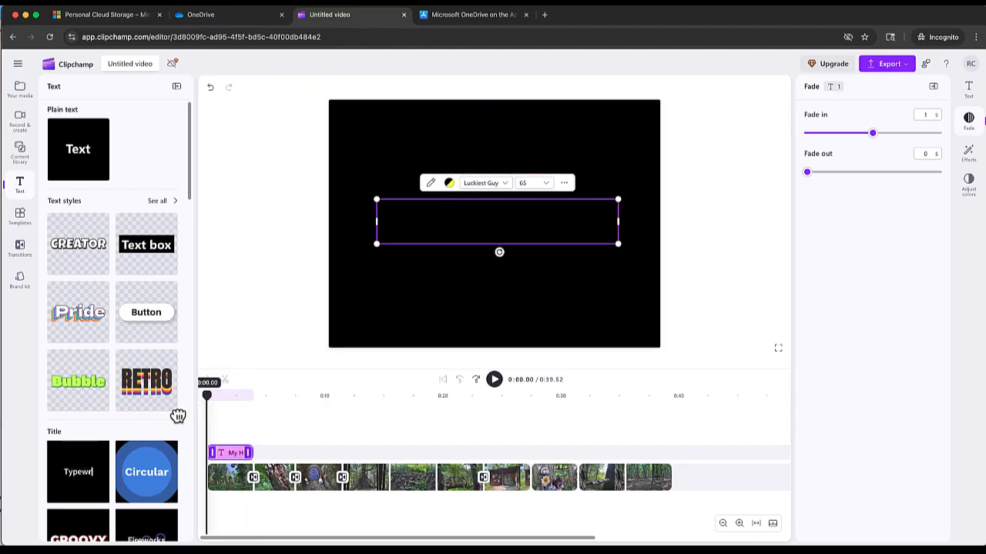
left_click(494, 380)
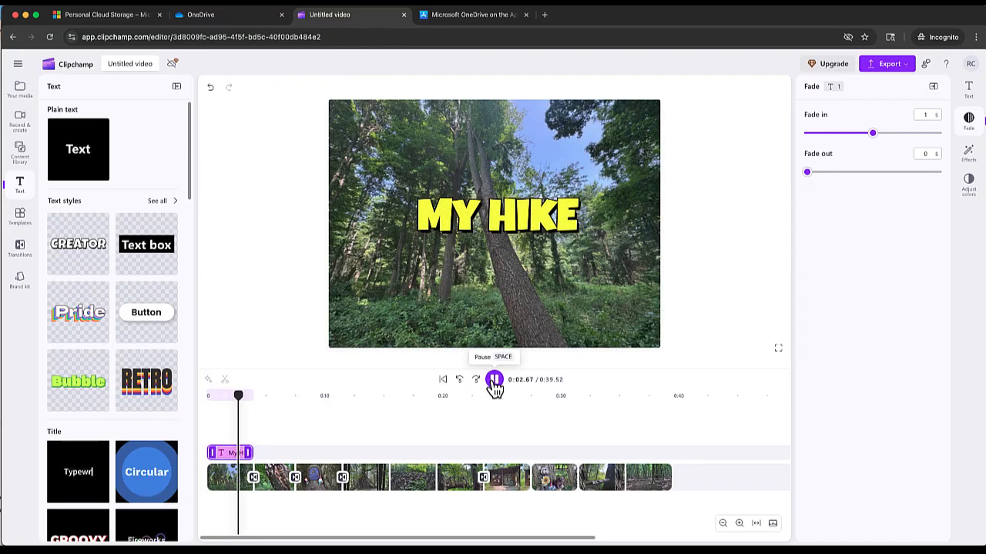
left_click(493, 379)
Extend the MY HIKE title to 5.97 seconds with a 0.8-second fade-out, and play its ending from 4 seconds.
left_click_drag(251, 453, 271, 453)
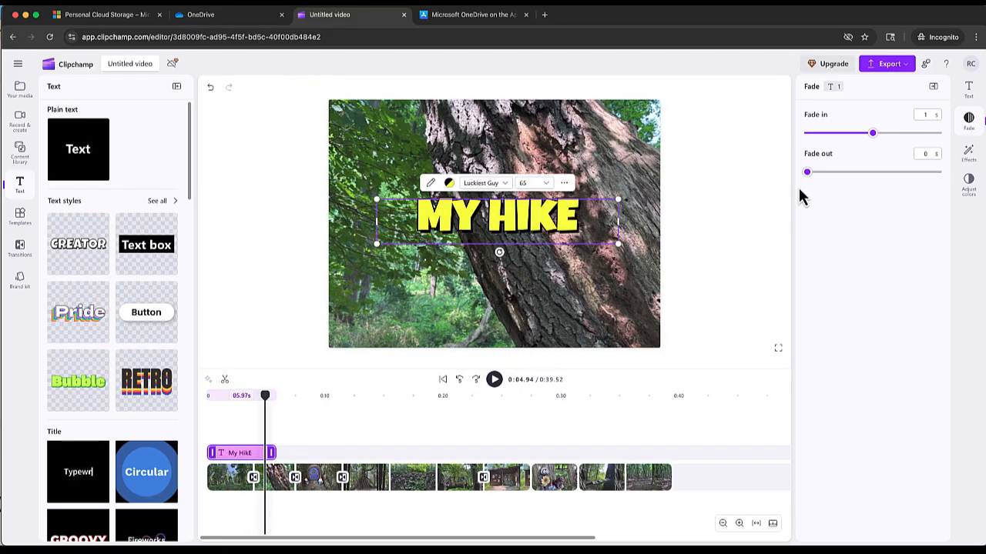
left_click_drag(809, 173, 858, 173)
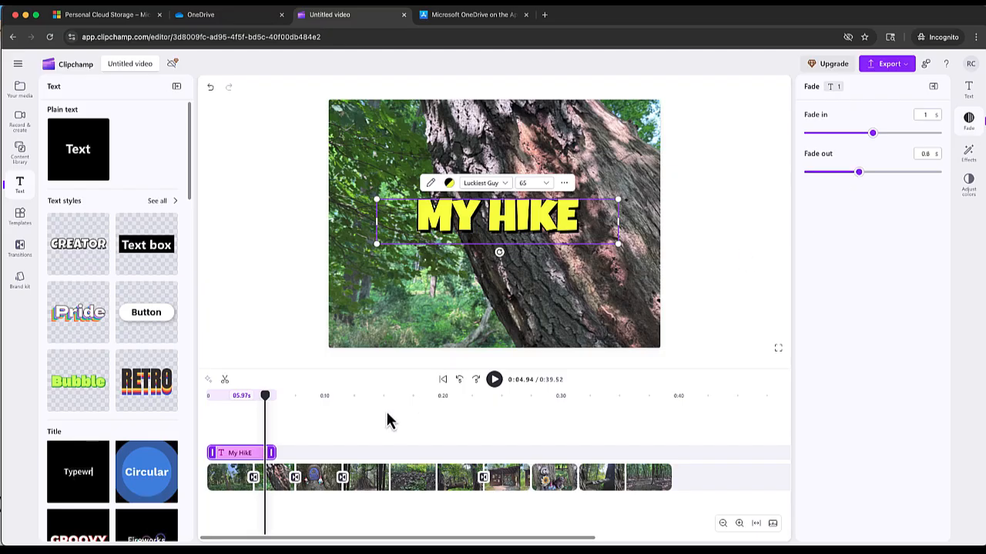
left_click_drag(267, 397, 254, 396)
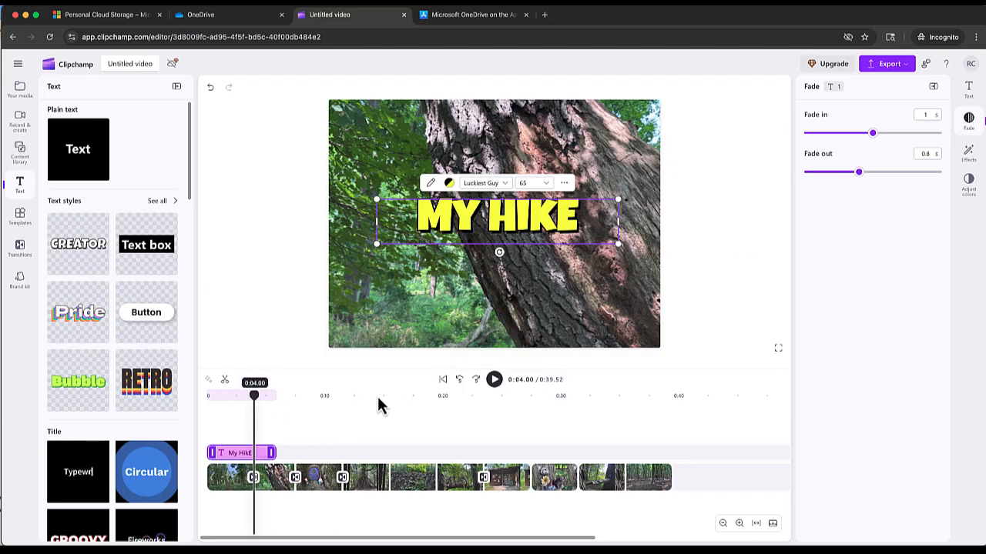
left_click(494, 380)
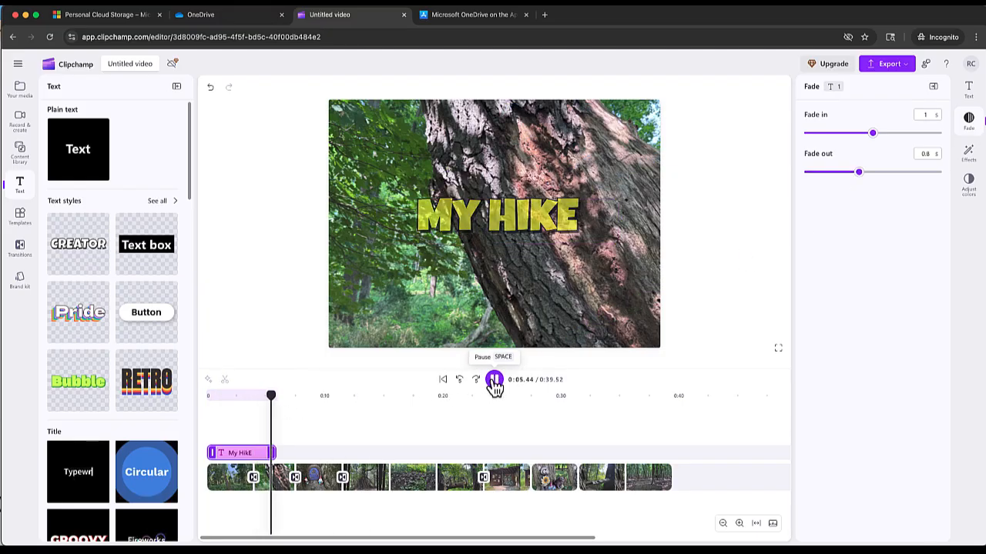
left_click(494, 381)
Move the playhead to 8.69 seconds over the blue door clip and browse the full collection of text styles.
left_click_drag(303, 399, 311, 401)
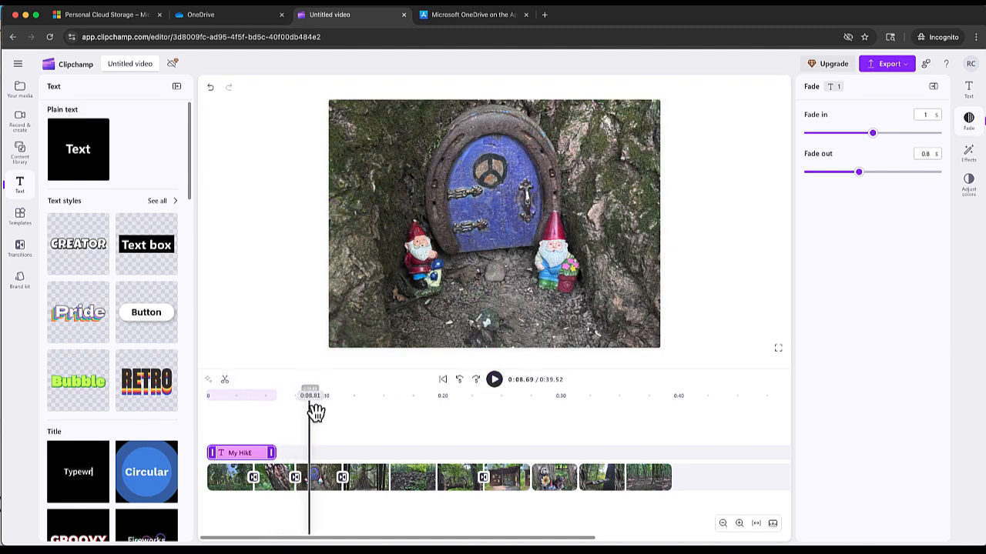
scroll(141, 327, "down", 1)
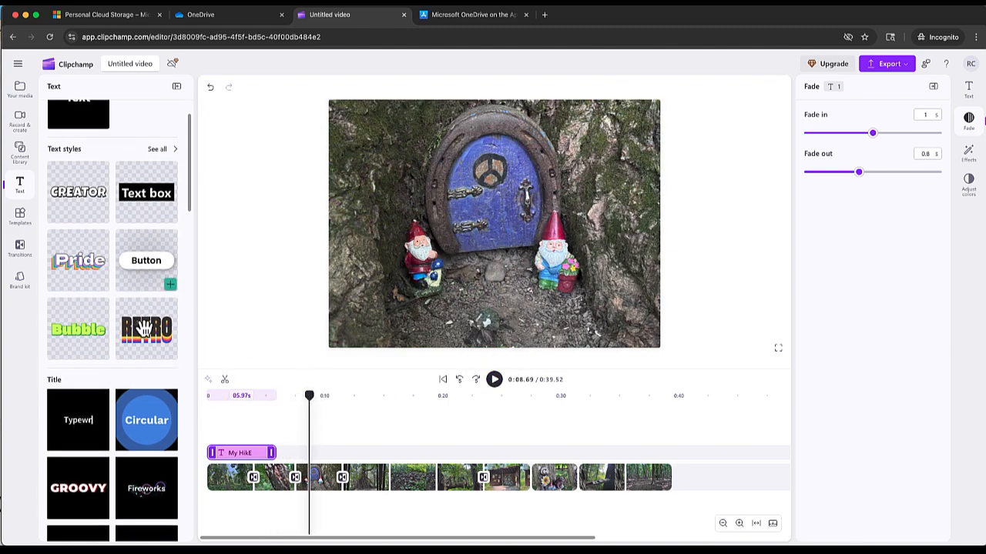
left_click(157, 149)
scroll(125, 275, "down", 5)
scroll(125, 275, "down", 6)
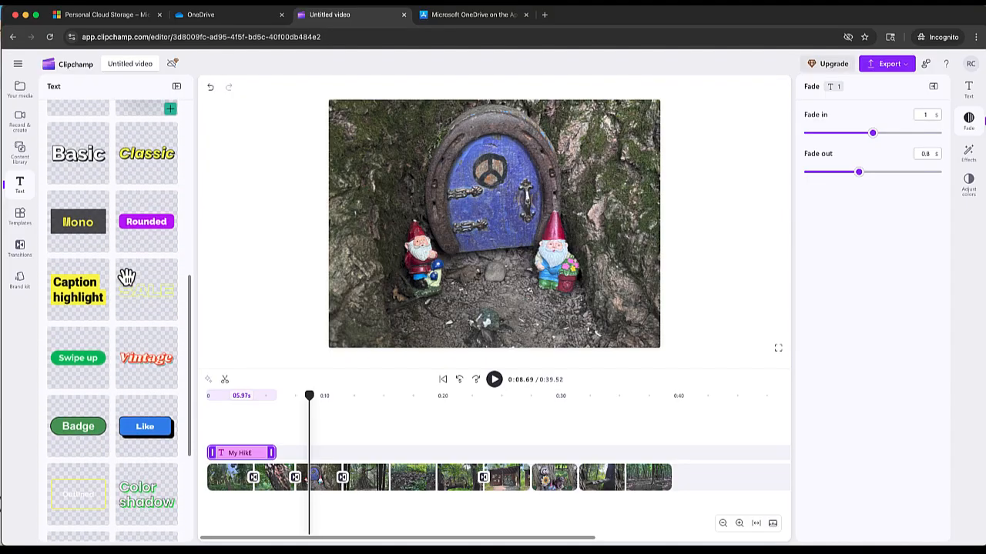
scroll(126, 275, "up", 10)
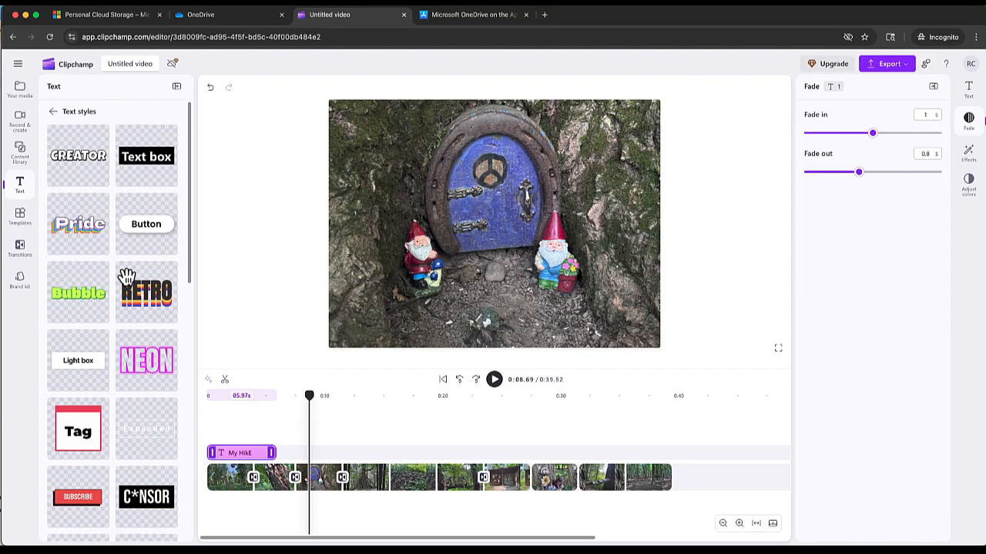
scroll(127, 275, "down", 3)
scroll(111, 358, "up", 3)
left_click(54, 112)
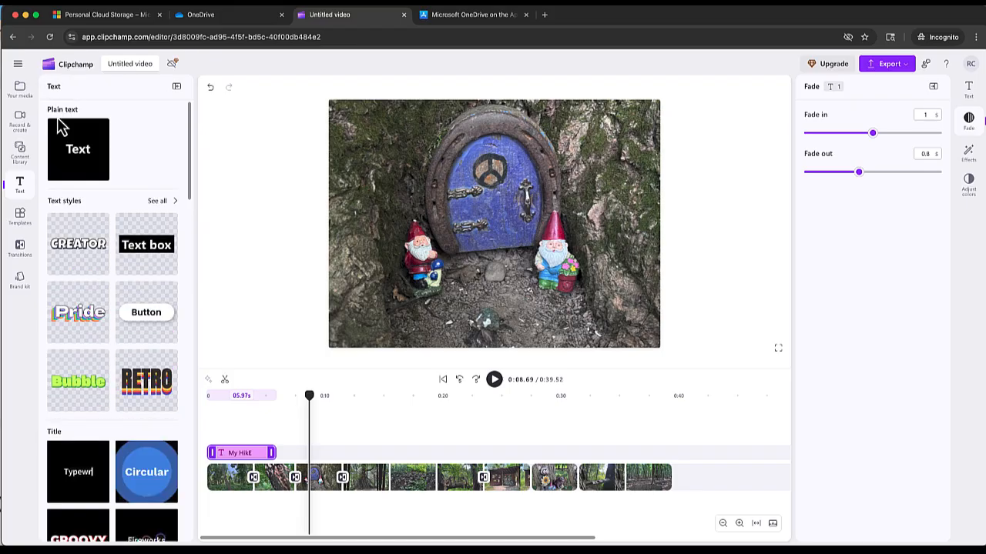
Add a plain text clip at 8.69 seconds and move the playhead to 10.23 seconds to view it over the photos.
mouse_move(78, 149)
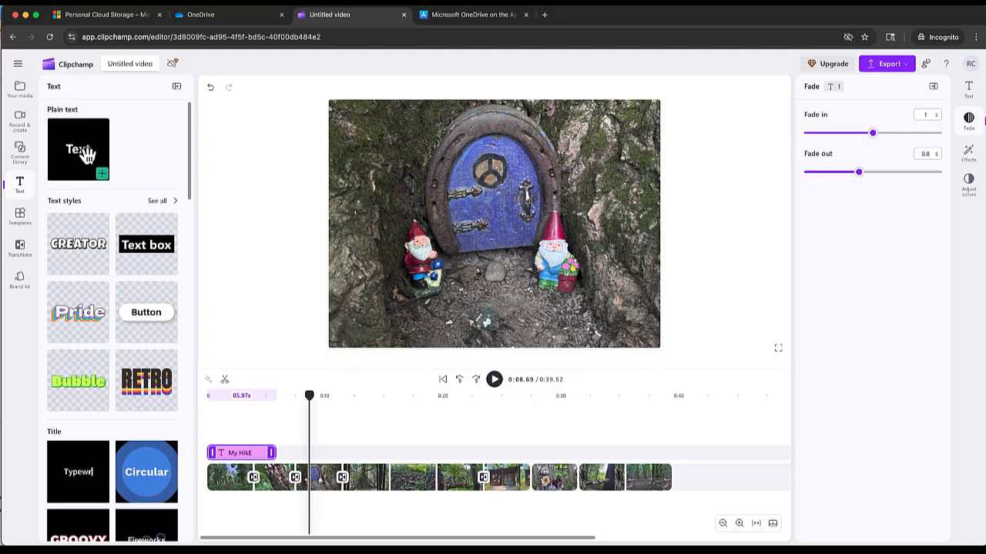
left_click(101, 174)
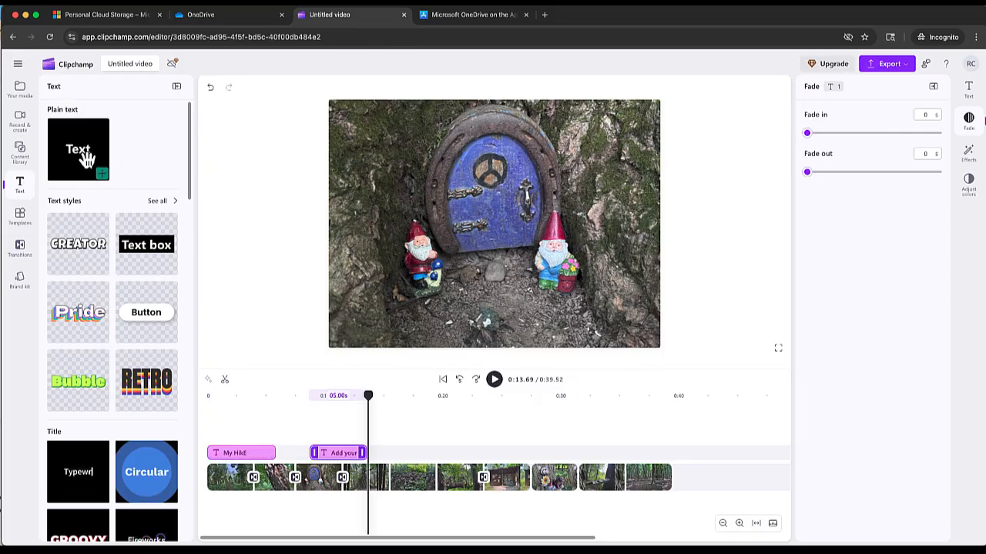
left_click_drag(372, 408, 330, 417)
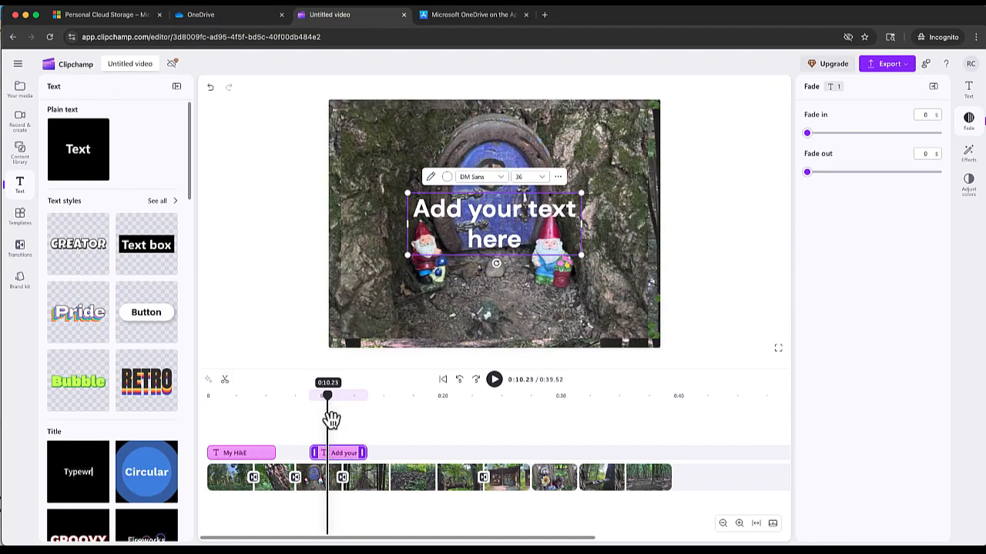
Fit the plain text on one line along the picture's lower edge and reword it to "This was my vacation.".
left_click_drag(561, 237, 622, 289)
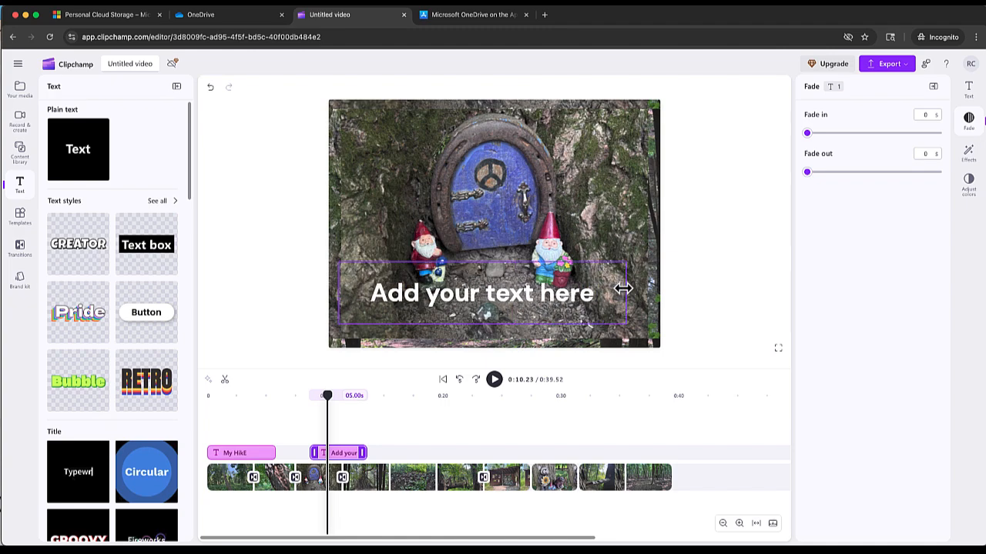
left_click_drag(479, 311, 449, 339)
double_click(450, 327)
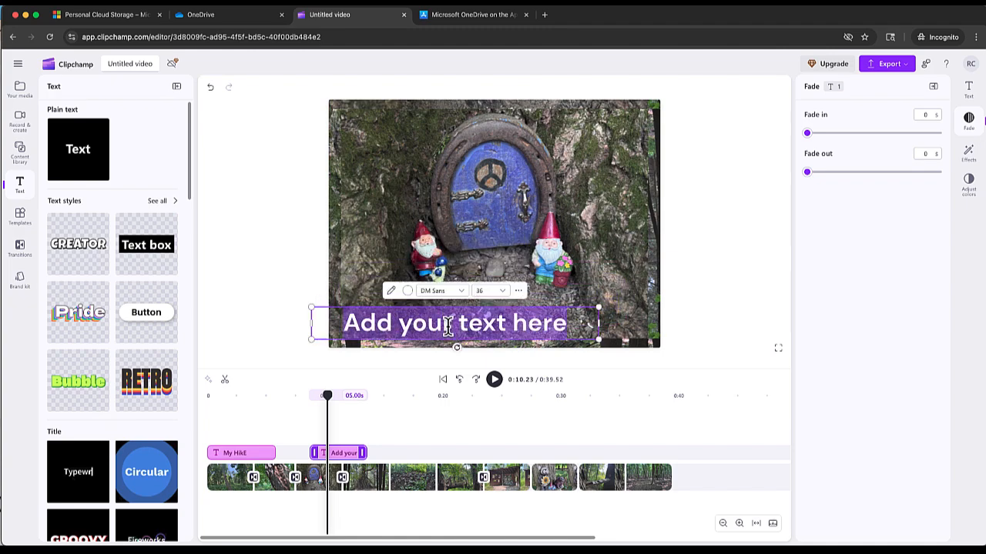
type("This was n")
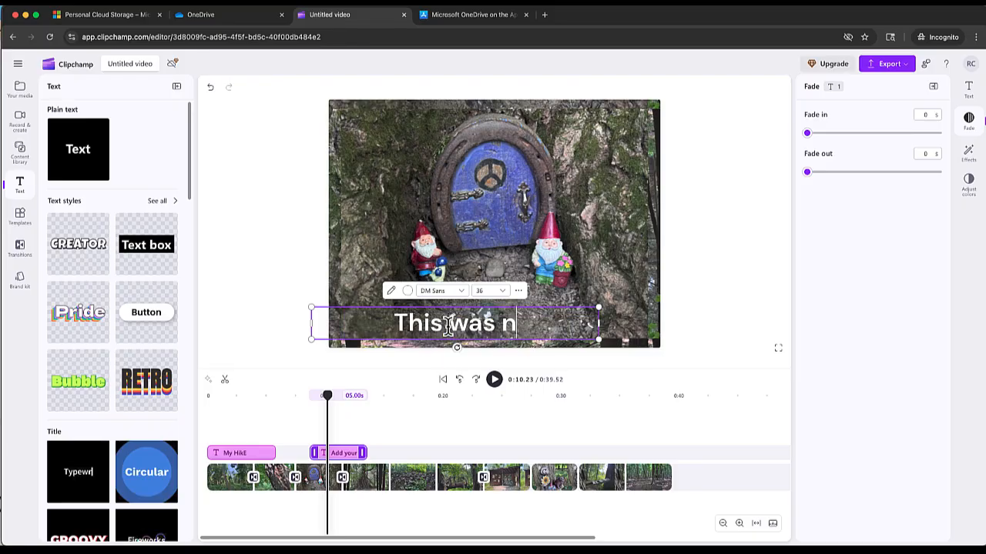
key("BackSpace")
type("my")
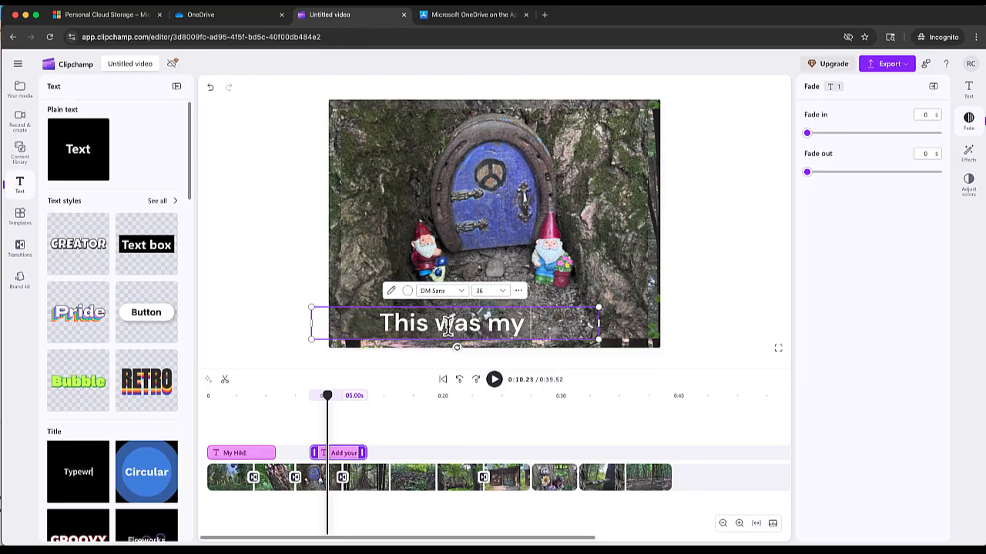
type(" vacatiob")
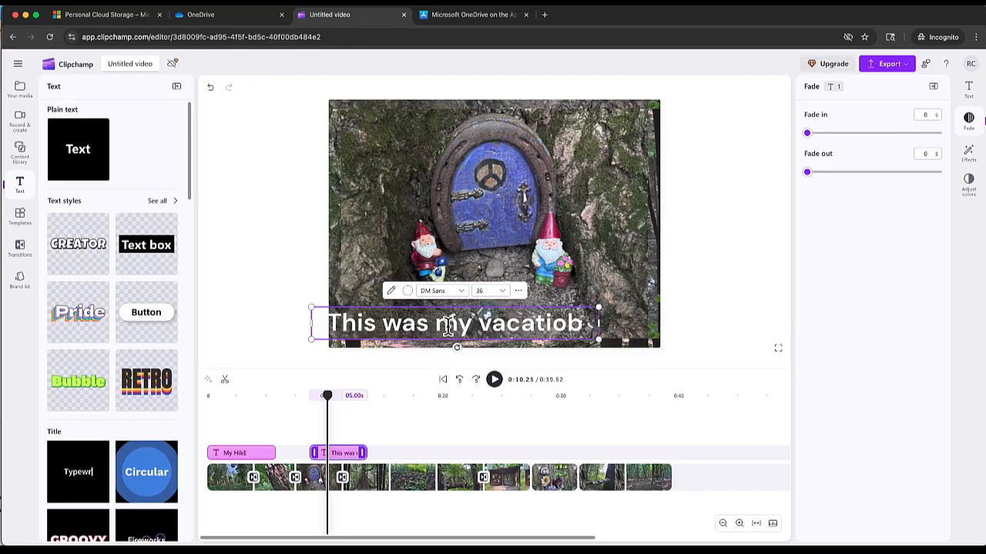
key("BackSpace")
type("n.")
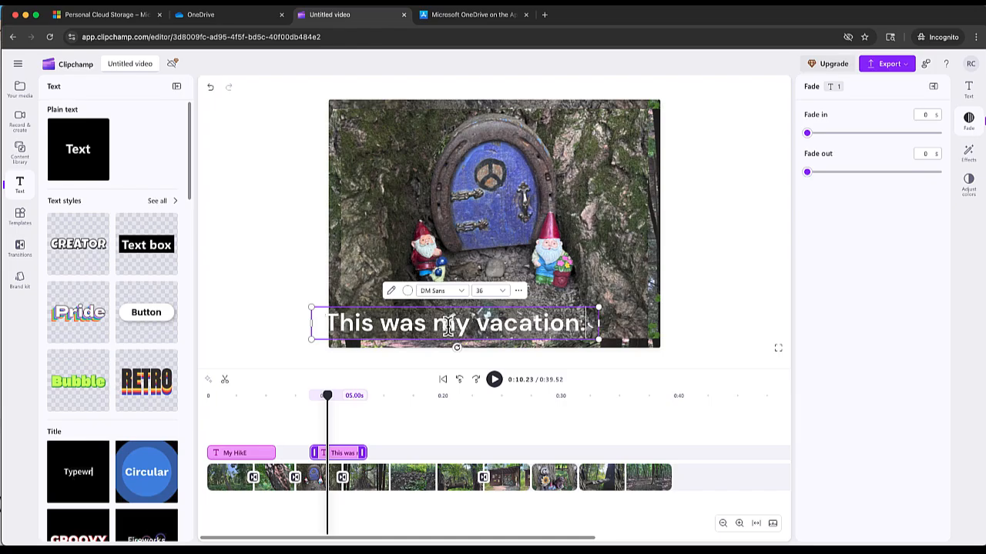
left_click(360, 327)
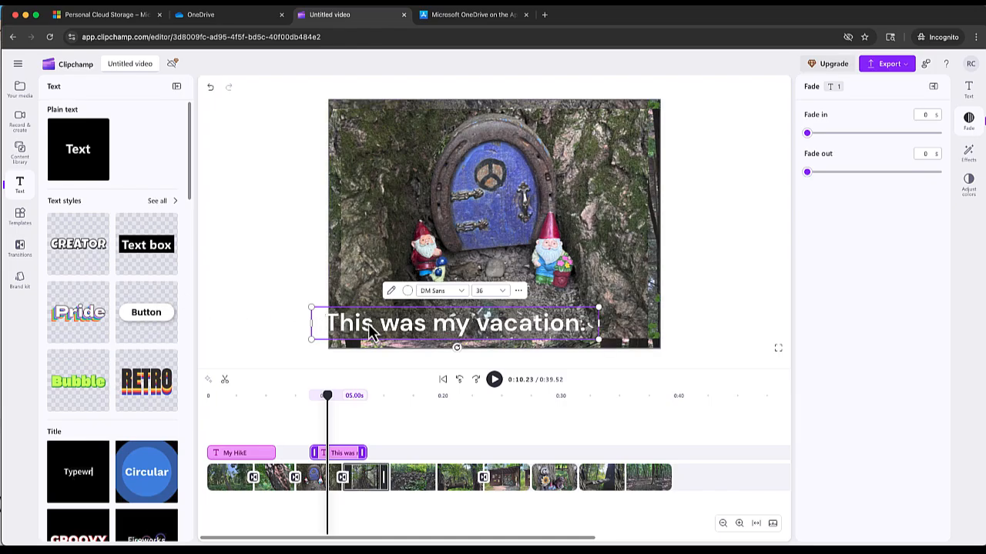
left_click(396, 327)
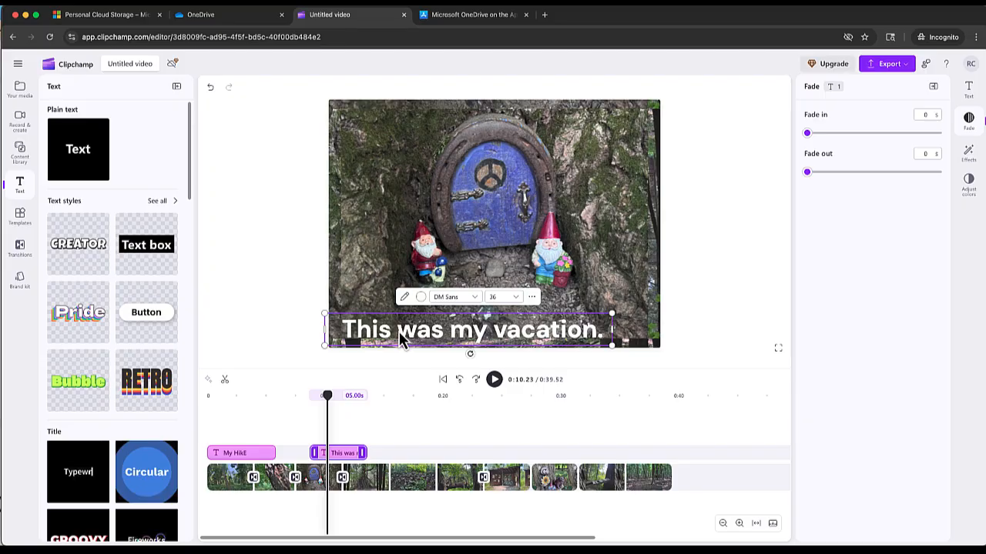
Change the font of the "This was my vacation." text to Segoe UI.
left_click(462, 296)
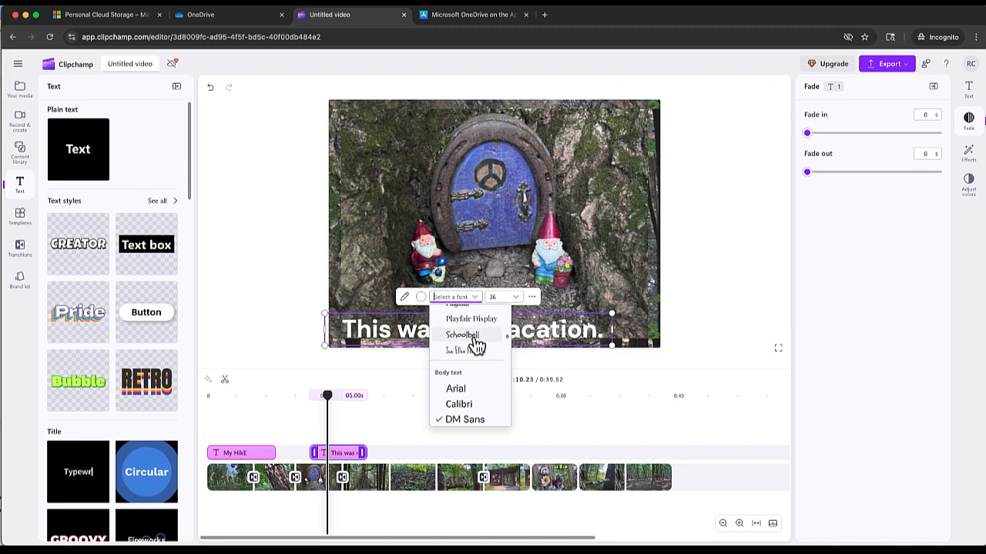
scroll(473, 337, "down", 2)
scroll(473, 338, "up", 1)
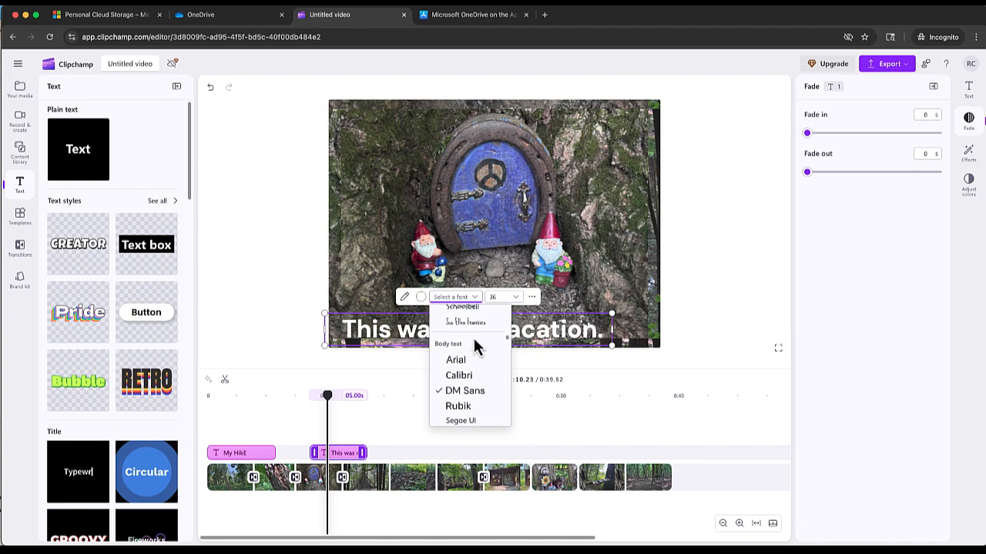
left_click(467, 421)
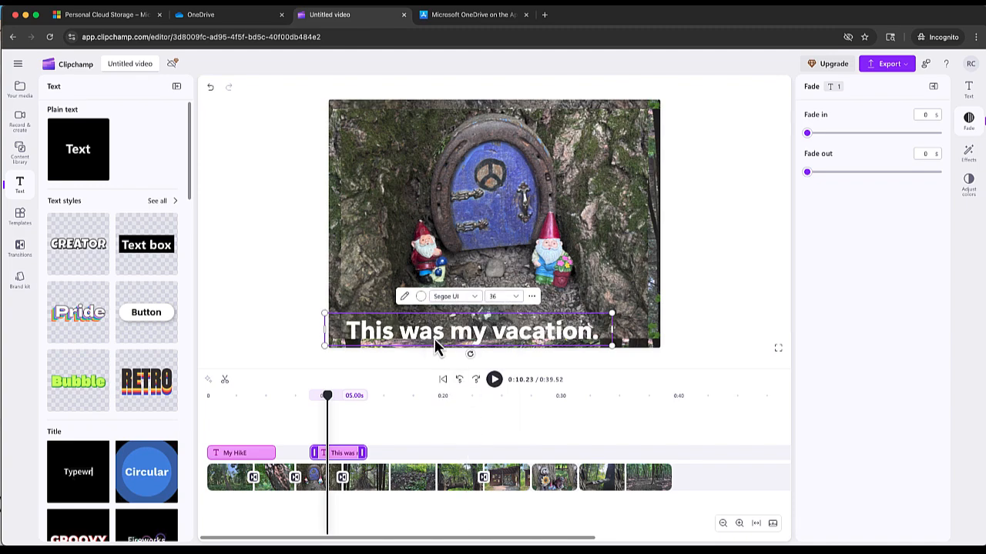
Try yellow (#FAFF00) on the vacation text, expand its advanced text settings, and restore the colour to white (#FFFFFF).
left_click(420, 296)
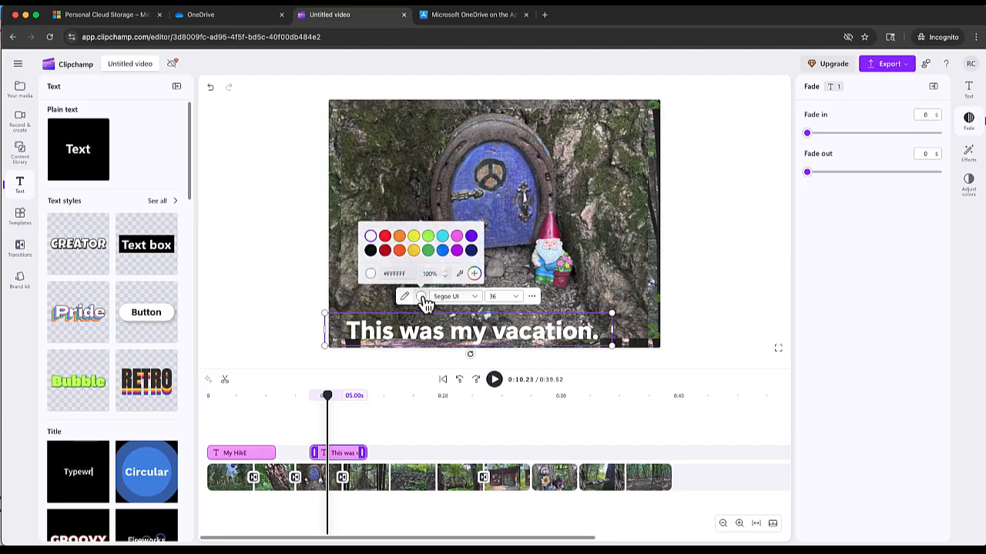
left_click(413, 238)
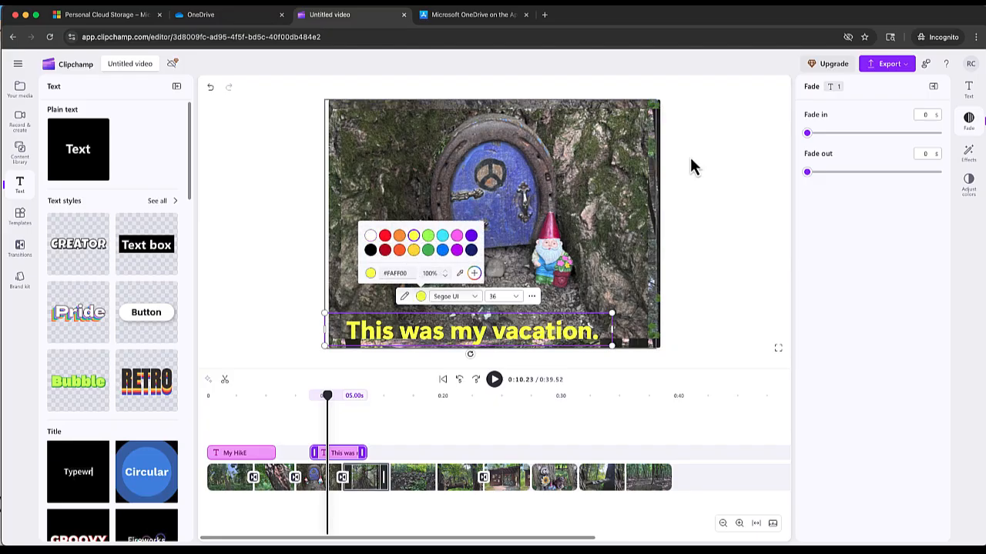
left_click(966, 90)
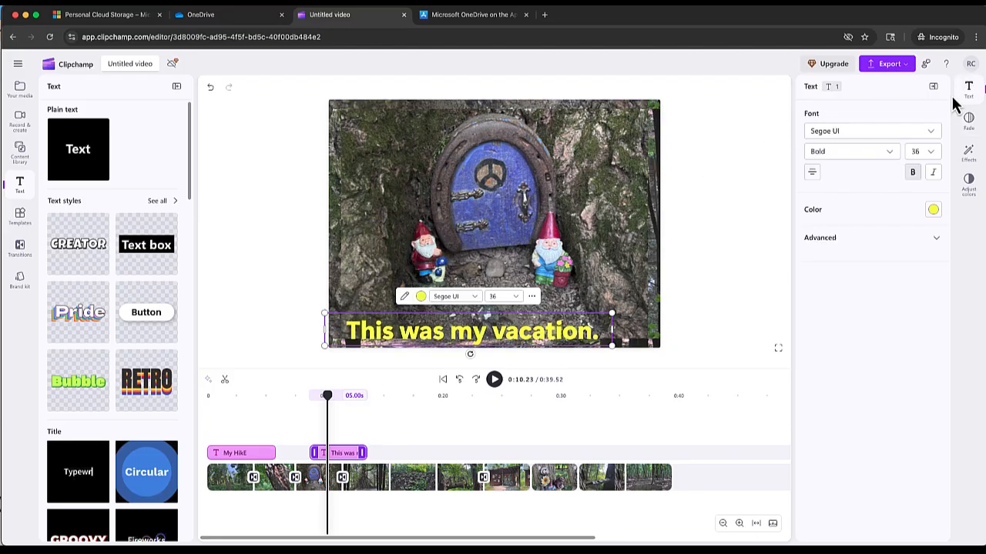
left_click(937, 239)
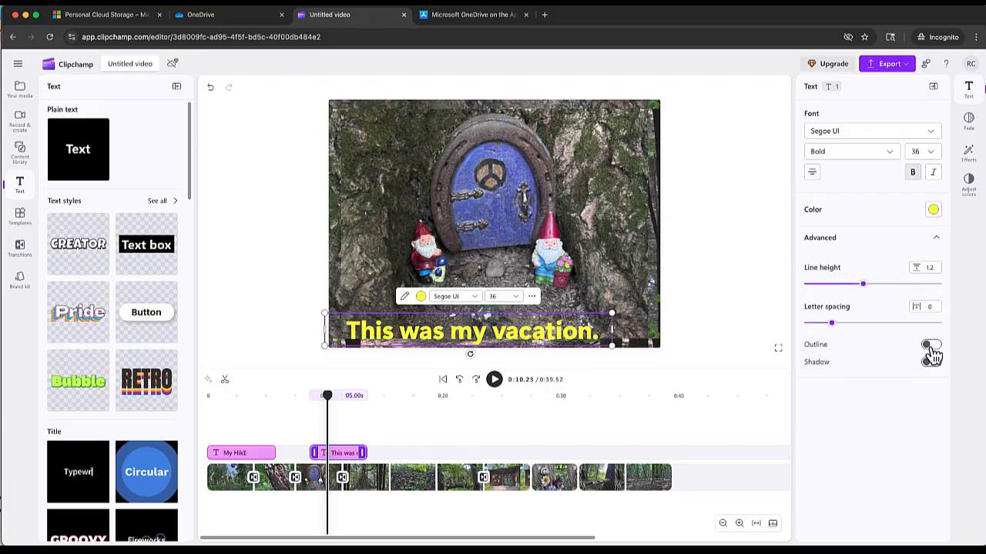
mouse_move(422, 343)
left_mouse_down()
mouse_move(419, 333)
mouse_move(422, 340)
left_mouse_up()
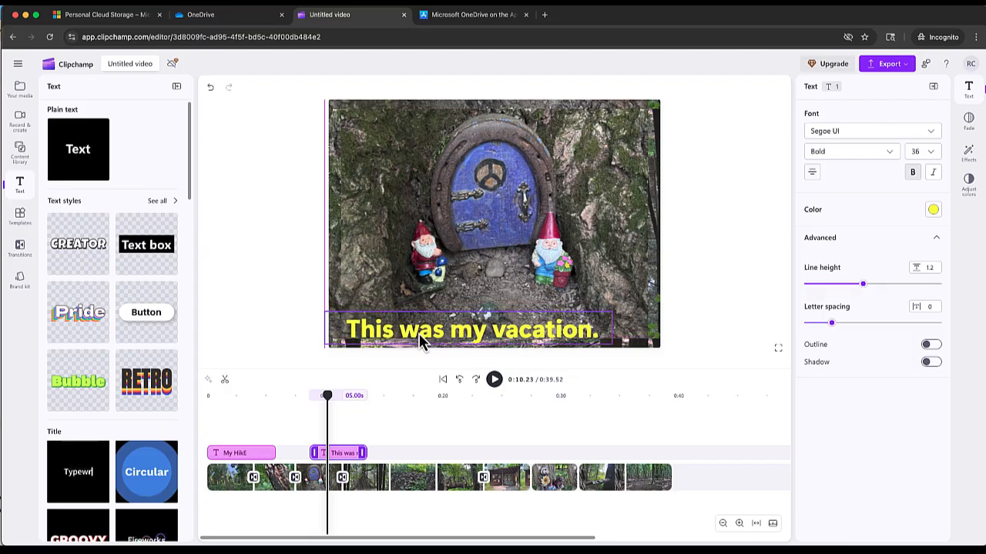
left_click(933, 211)
left_click(874, 150)
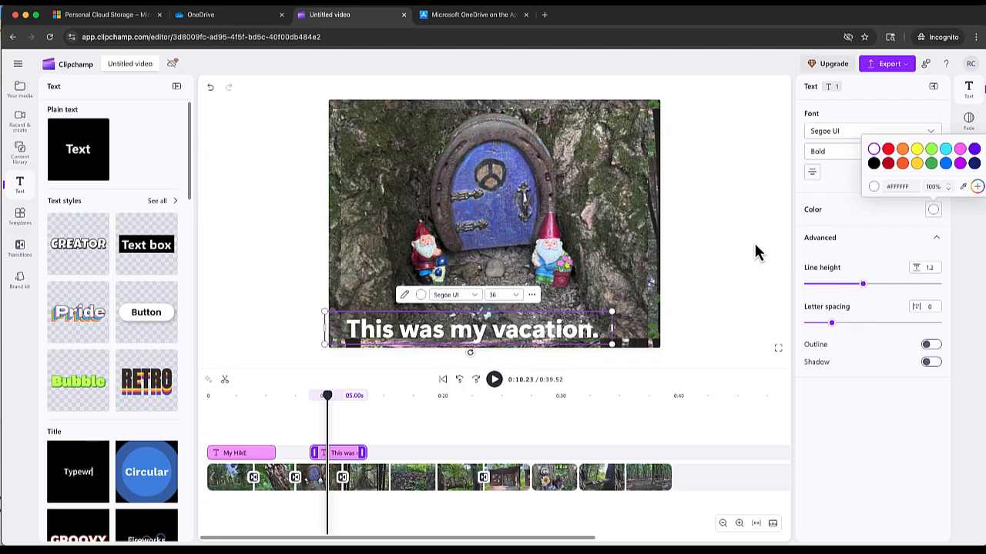
Try a black outline on the vacation text with preset widths and a custom width of 5, and switch it off.
left_click(932, 346)
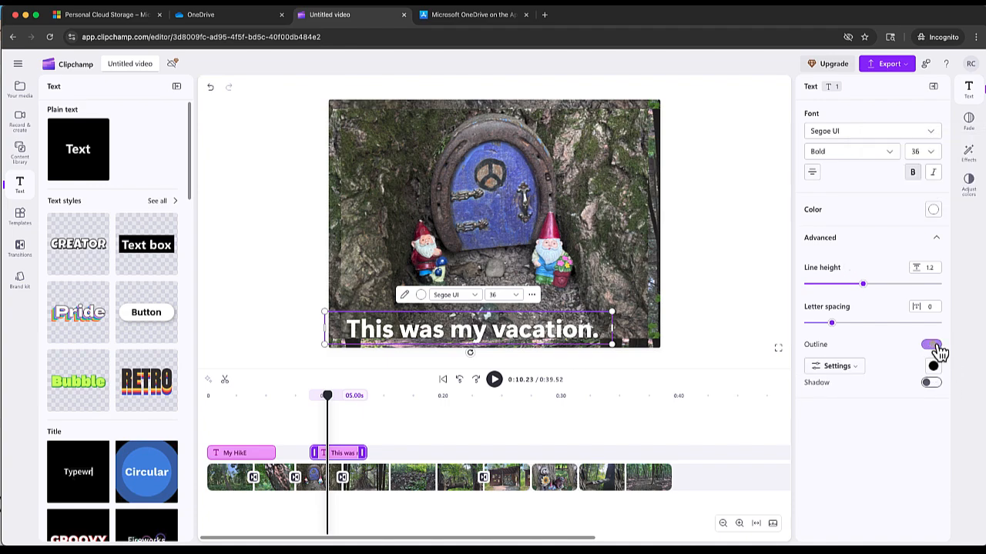
left_click(858, 369)
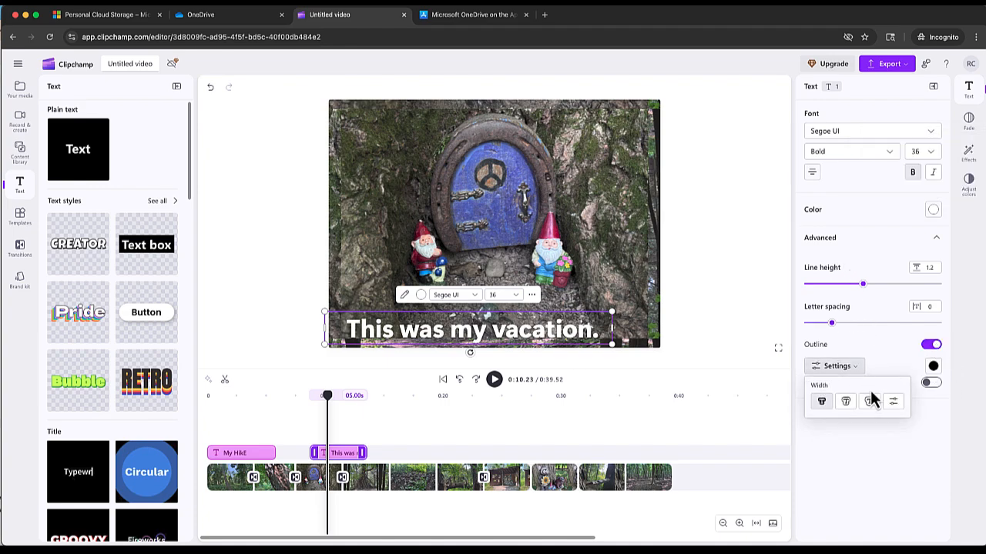
left_click(870, 401)
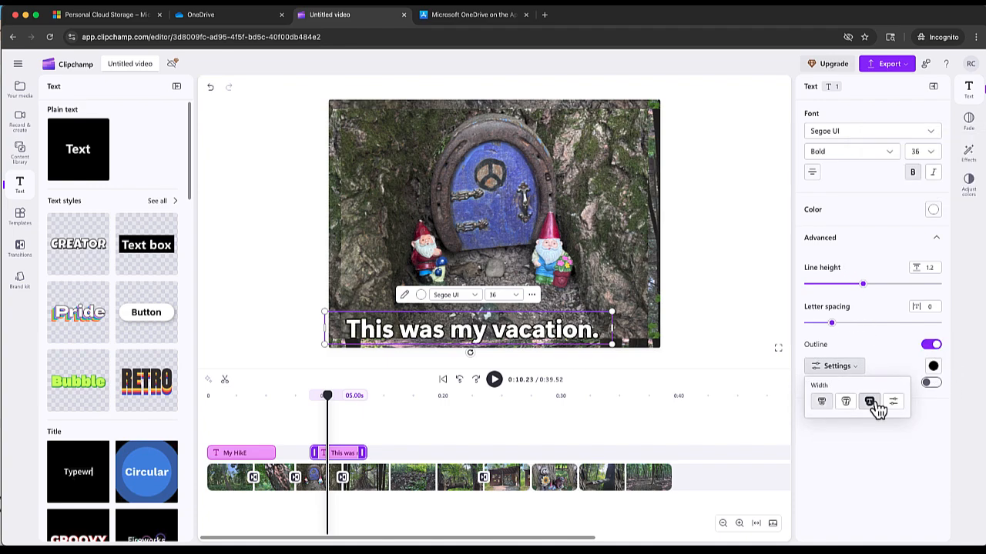
left_click(829, 408)
left_click(896, 407)
mouse_move(825, 422)
left_mouse_down()
mouse_move(872, 423)
mouse_move(842, 422)
left_mouse_up()
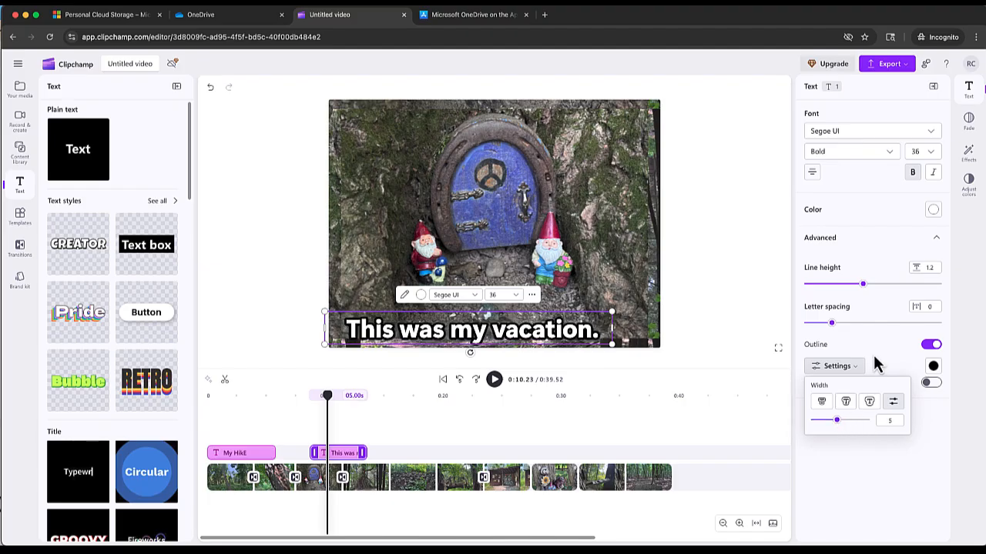
left_click(936, 345)
left_click(936, 345)
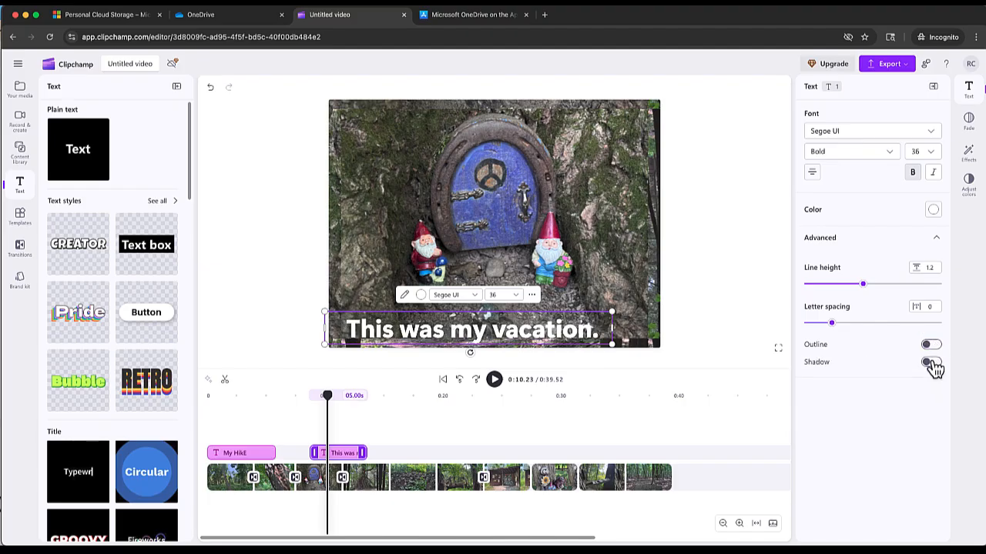
Turn on a black shadow for the vacation text and view its distance, direction and blur settings.
left_click(933, 365)
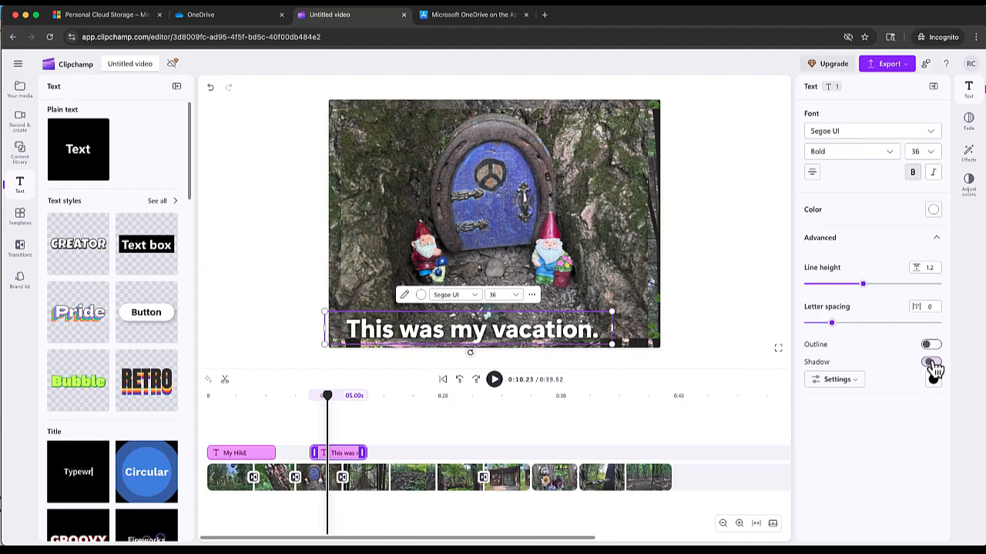
left_click(840, 379)
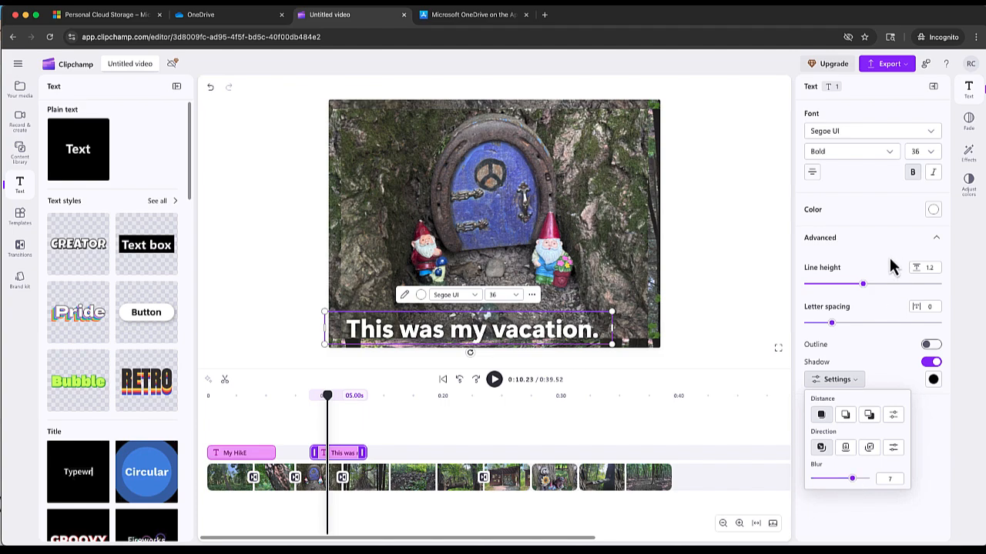
left_click(337, 456)
Add a fade-in and a fade-out to the "This was my vacation." text clip.
left_click(970, 122)
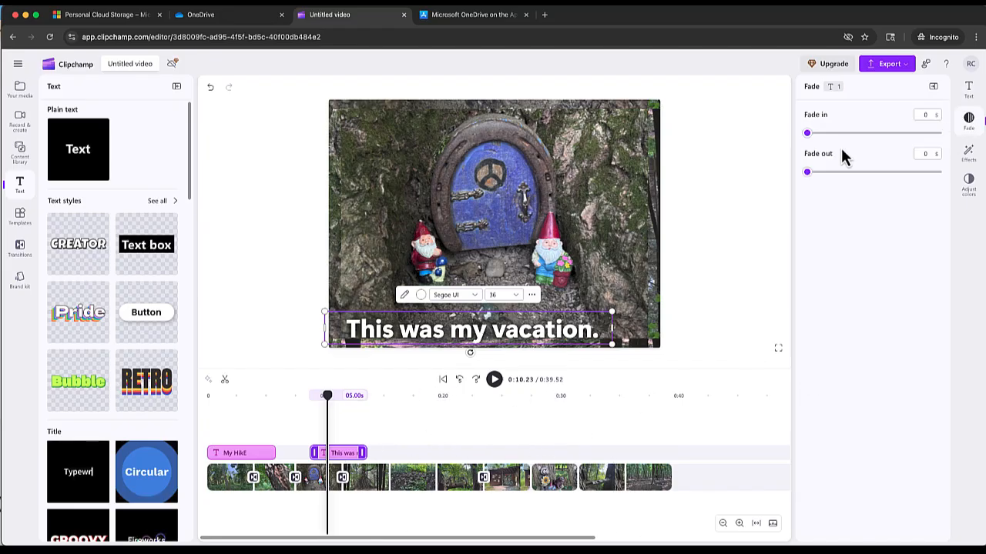
left_click_drag(830, 135, 847, 136)
left_click_drag(809, 174, 845, 174)
Apply the Disco effect to the vacation text and play the clip from its start to 14.08 seconds.
left_click(969, 154)
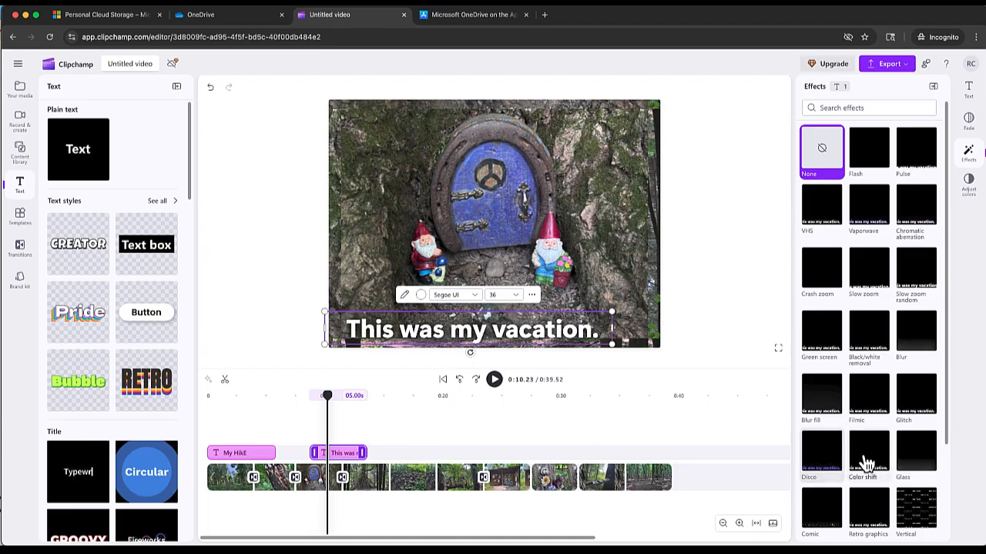
left_click(822, 458)
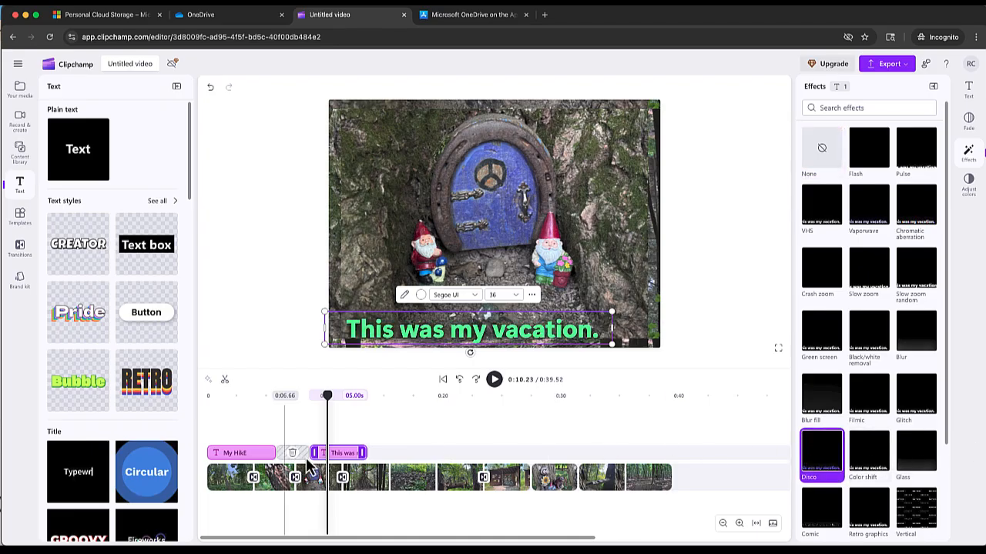
left_click_drag(327, 397, 308, 407)
left_click(494, 381)
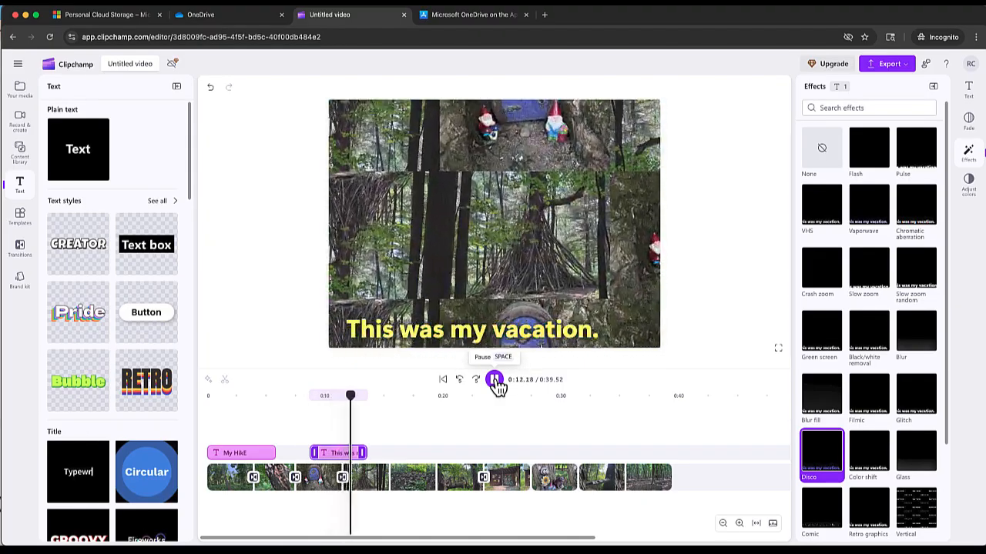
left_click(496, 382)
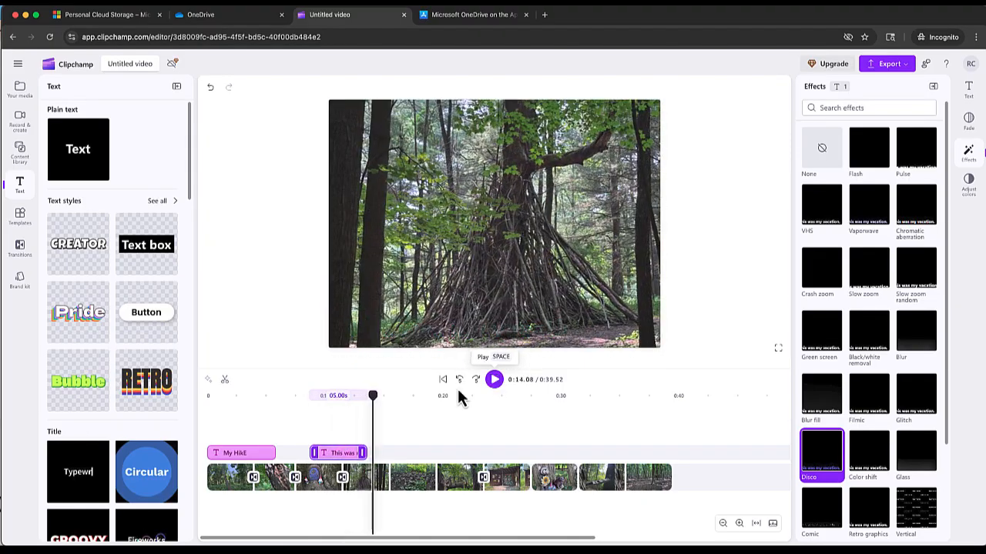
Deselect the vacation text and play the following photos, pausing at 18.26 seconds.
left_click(369, 414)
left_click(576, 380)
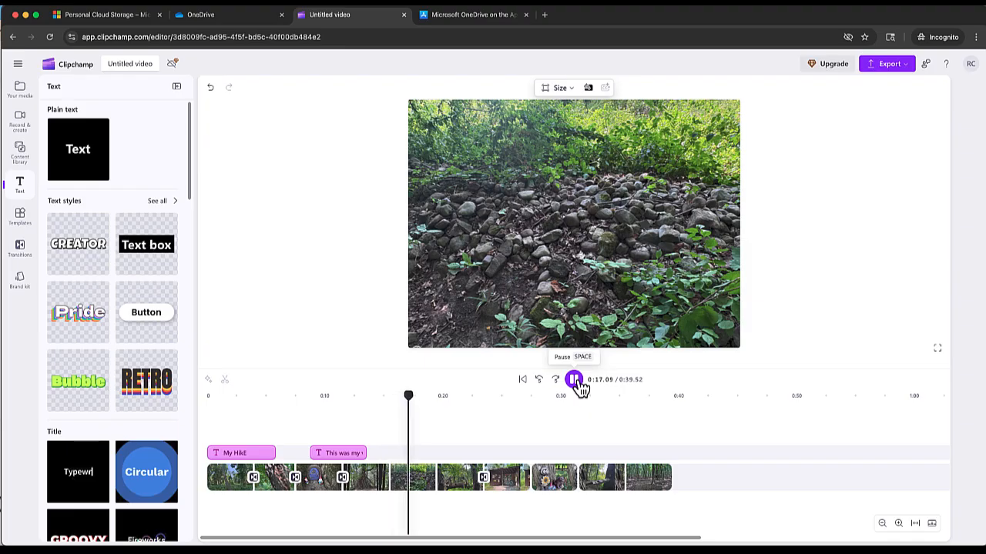
left_click(574, 380)
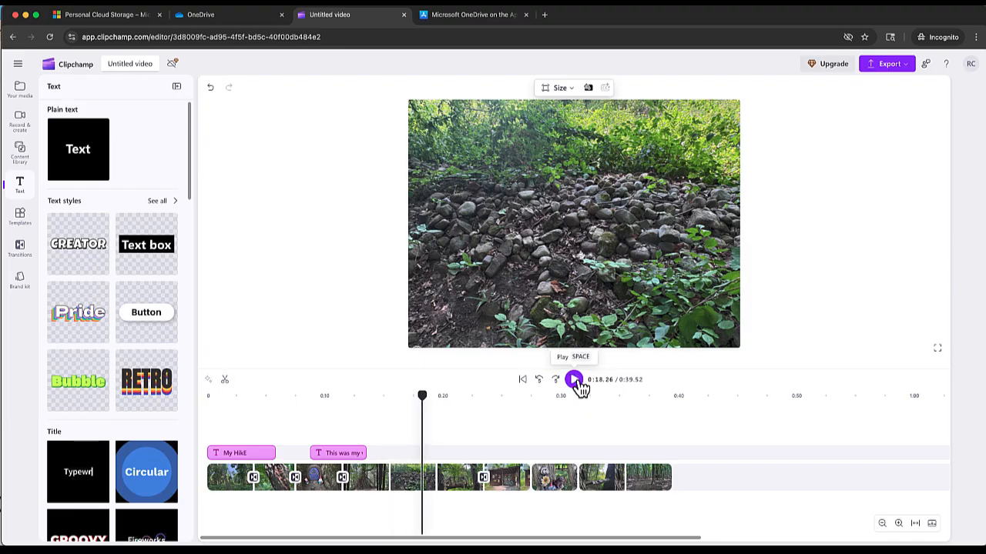
Look through the text styles and add a plain text clip at 36.84 seconds, above the last photo.
left_click_drag(429, 400, 533, 416)
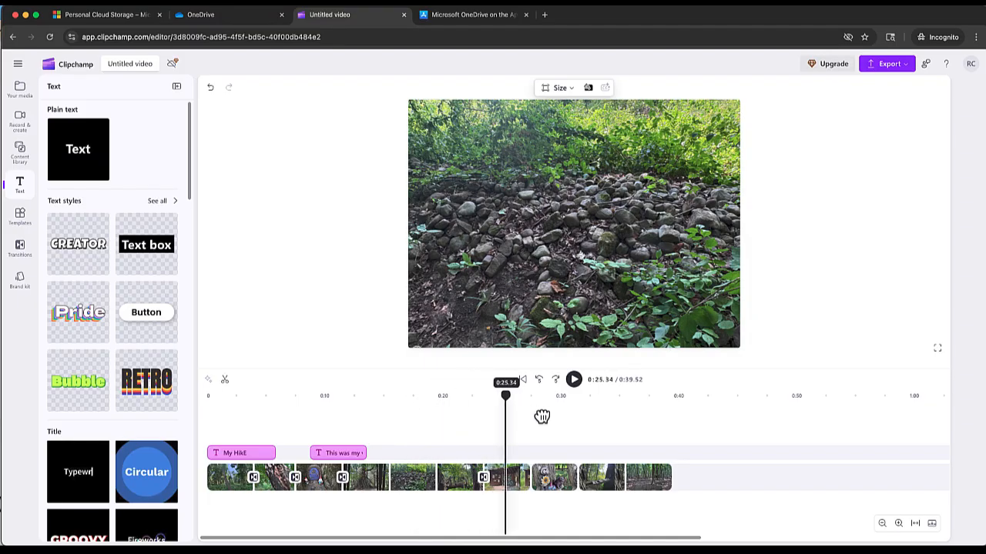
left_click(630, 421)
left_click(642, 421)
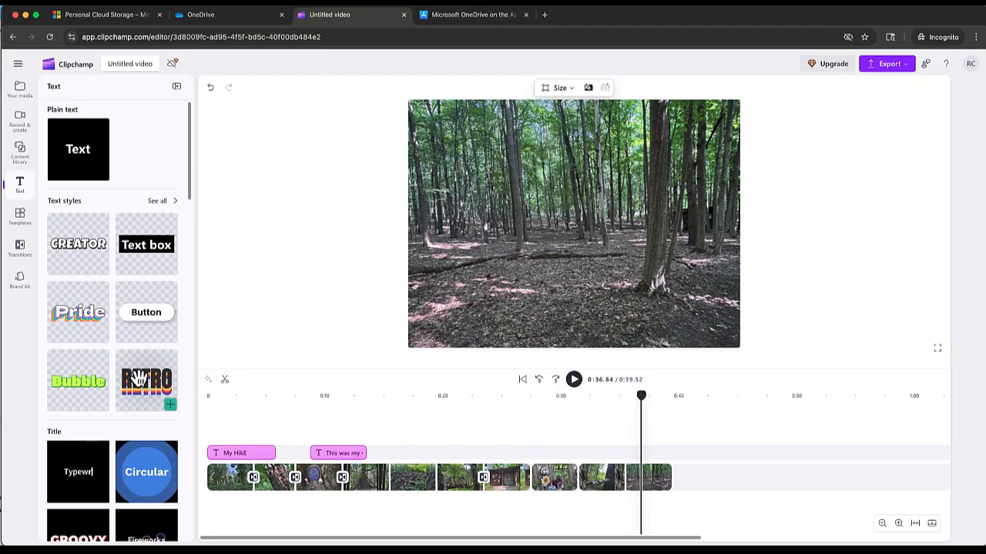
left_click(158, 201)
scroll(126, 277, "down", 3)
scroll(125, 277, "down", 5)
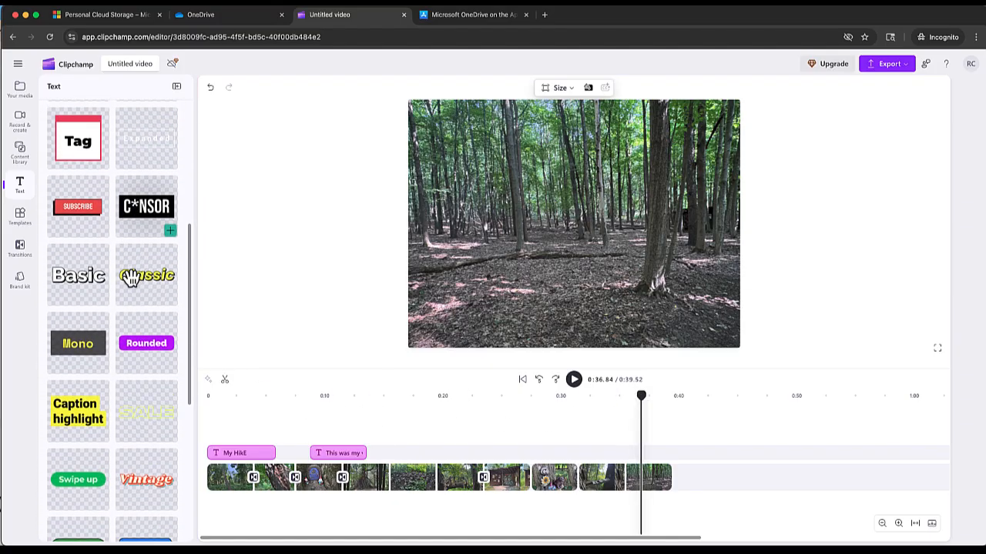
scroll(131, 278, "down", 5)
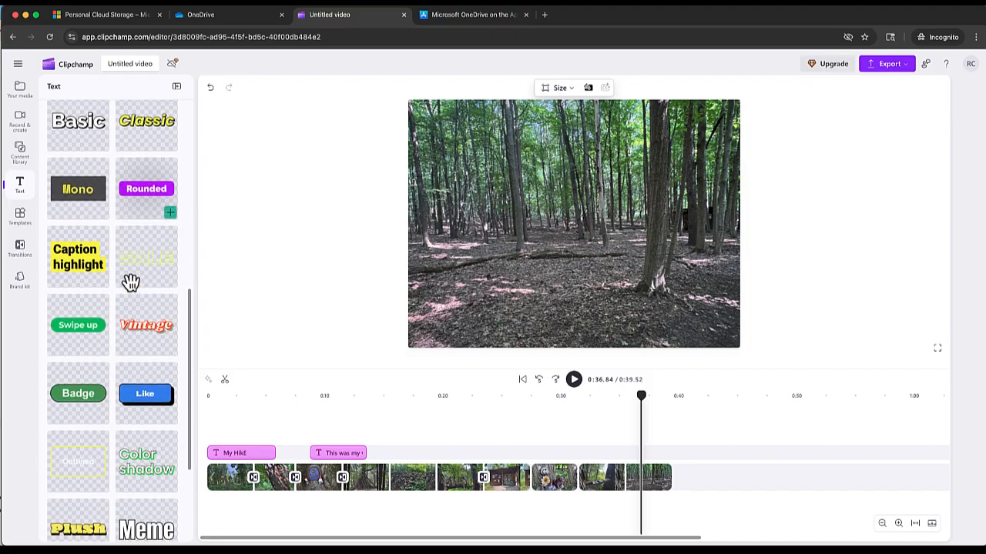
scroll(146, 296, "up", 10)
left_click(53, 112)
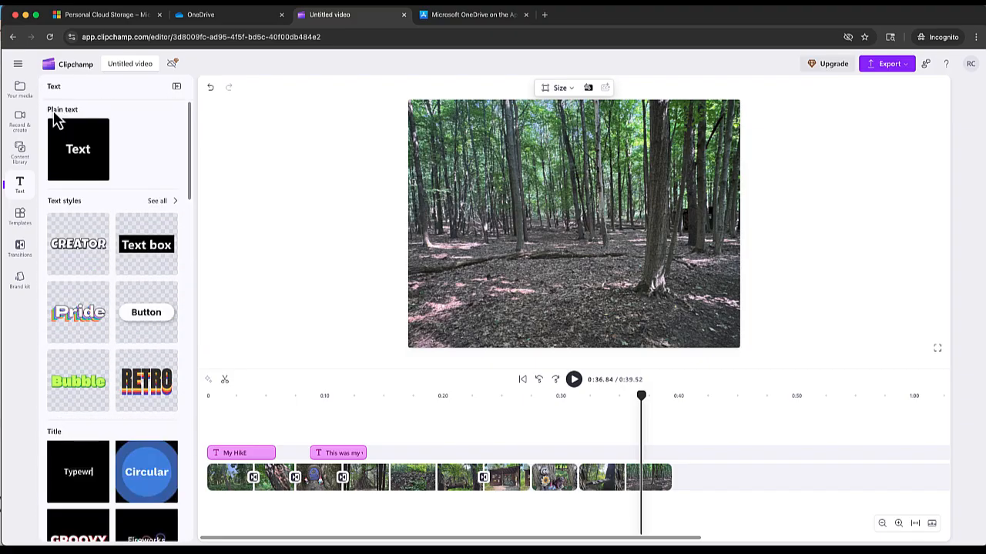
left_click(103, 176)
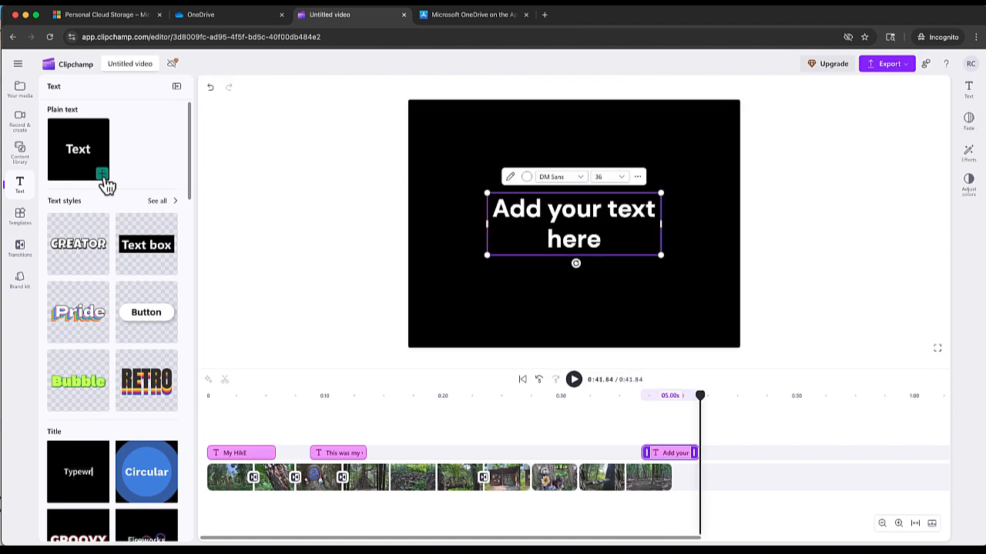
Replace the new text clip's placeholder wording with "The End".
double_click(561, 237)
type("The ENd")
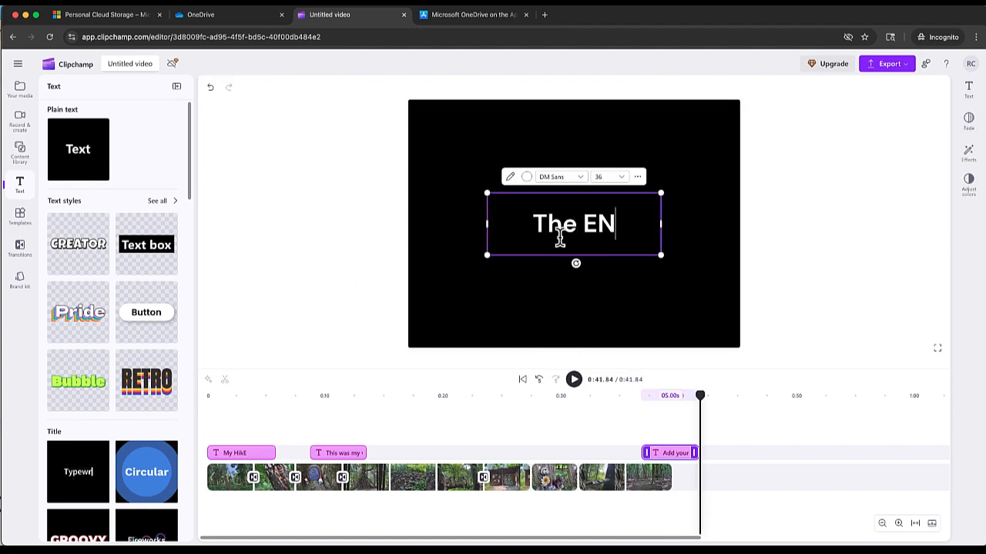
key("BackSpace")
key("BackSpace")
type("nd")
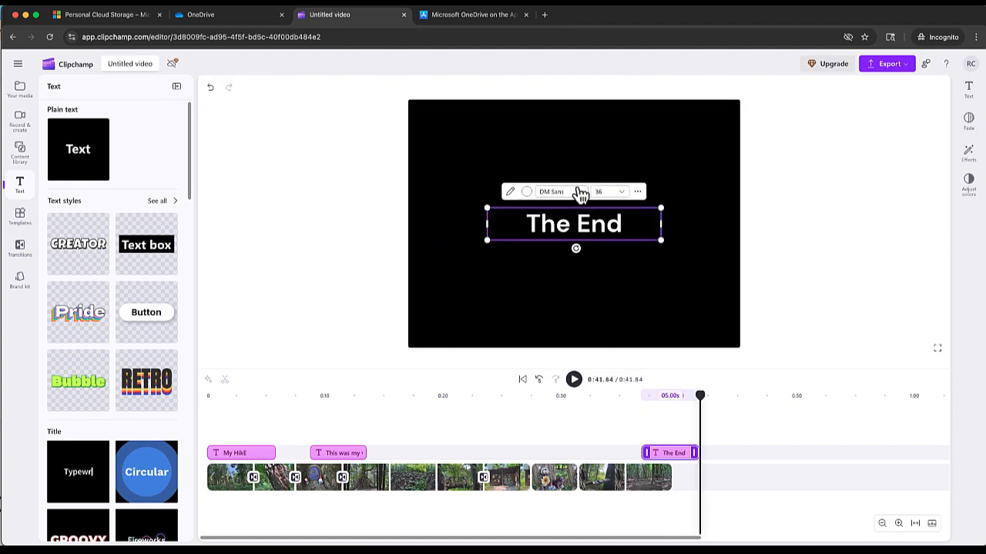
Try to change the font of "The End" to Barrio.
left_click(579, 193)
scroll(583, 276, "down", 10)
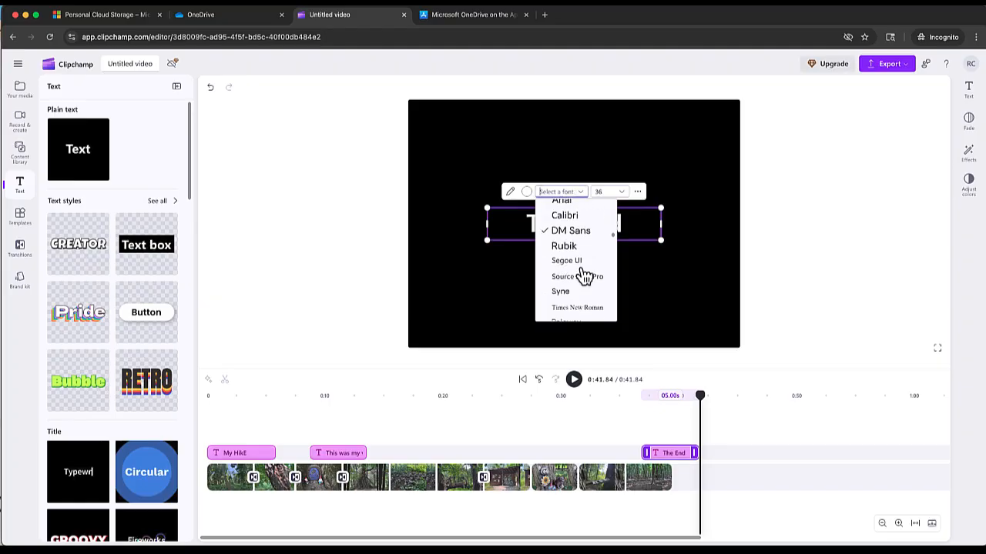
scroll(582, 276, "down", 3)
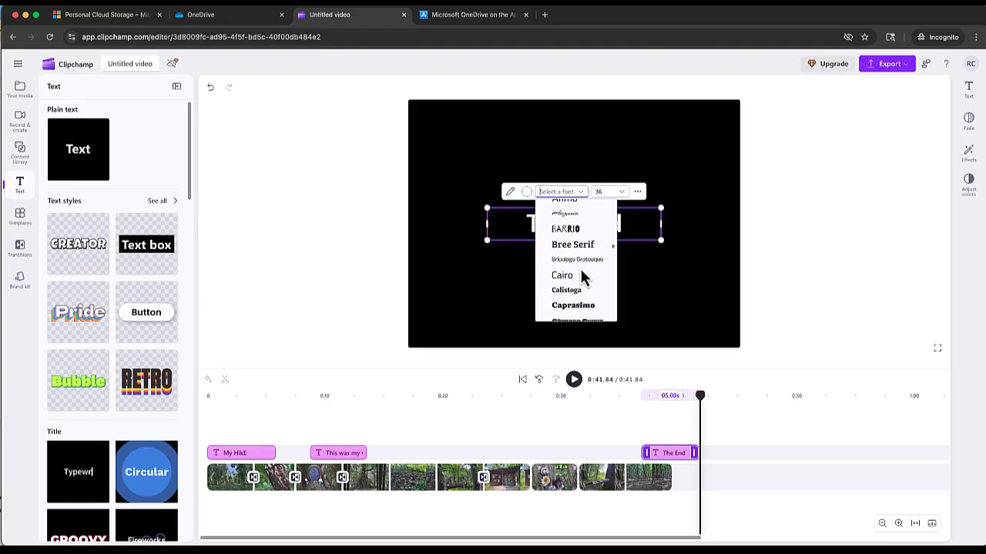
left_click(570, 229)
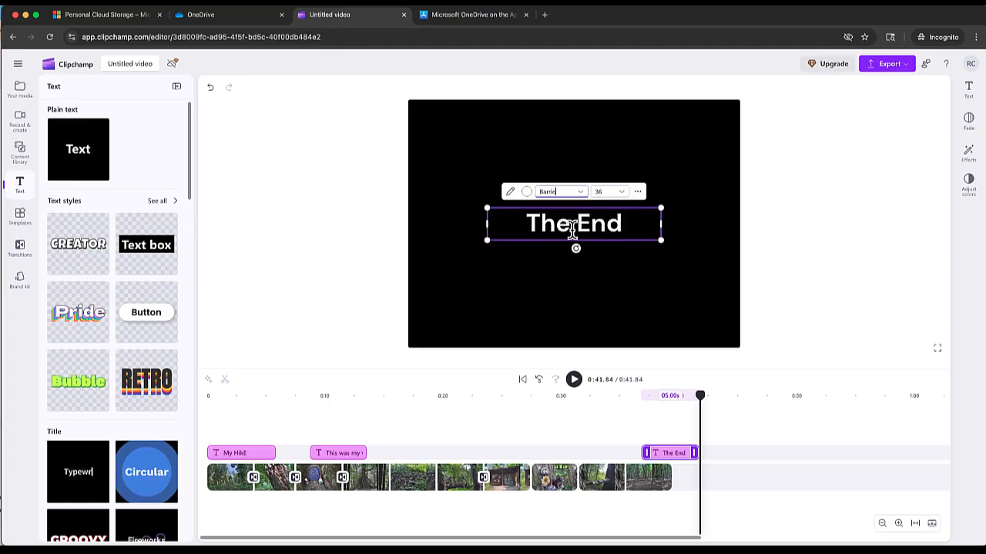
left_click(572, 230)
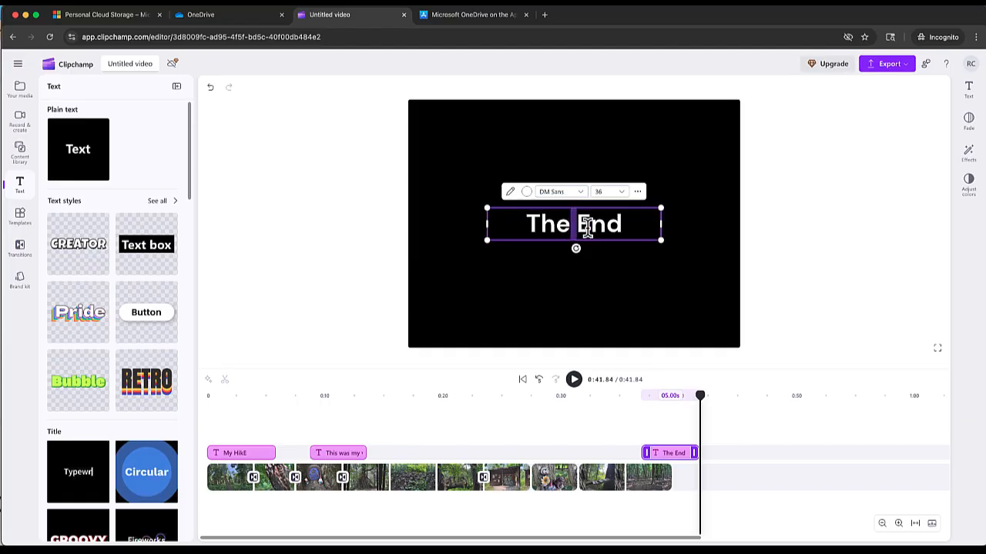
Select the entire "The End" text, set its font to Barrio and deselect the clip.
triple_click(588, 230)
left_click(582, 198)
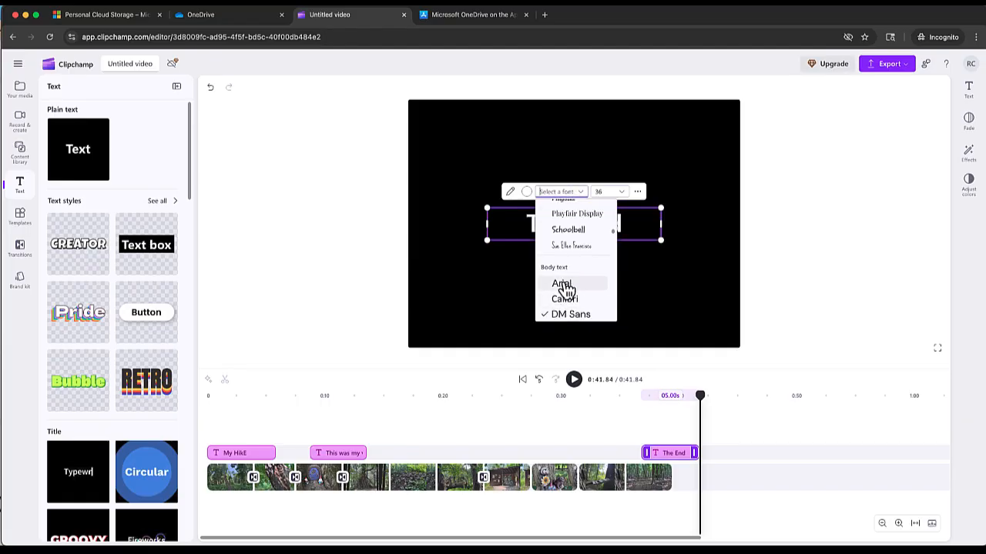
scroll(567, 287, "up", 3)
scroll(568, 287, "down", 5)
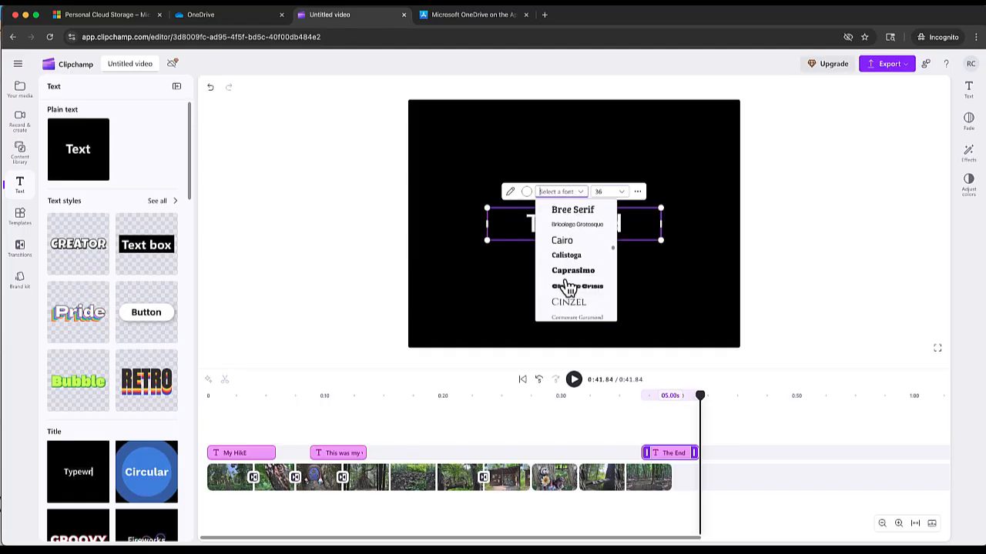
scroll(568, 288, "up", 1)
left_click(576, 248)
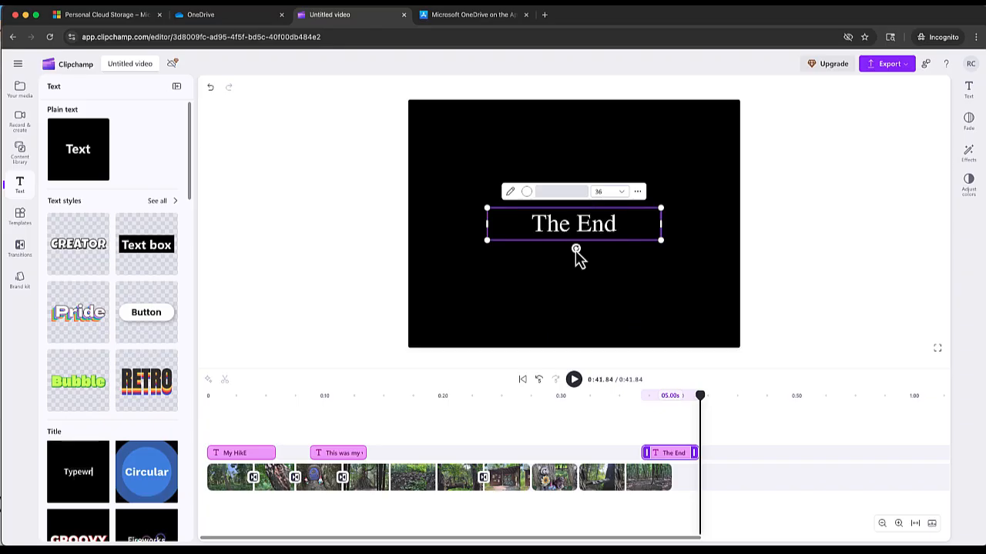
left_click(579, 291)
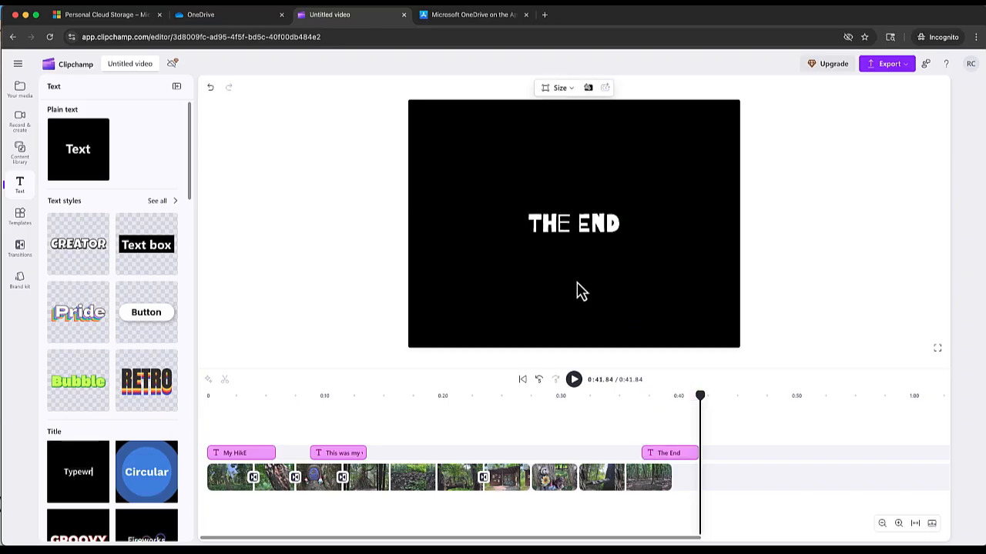
Colour the "The End" text pink and deselect it.
double_click(583, 223)
left_click(526, 194)
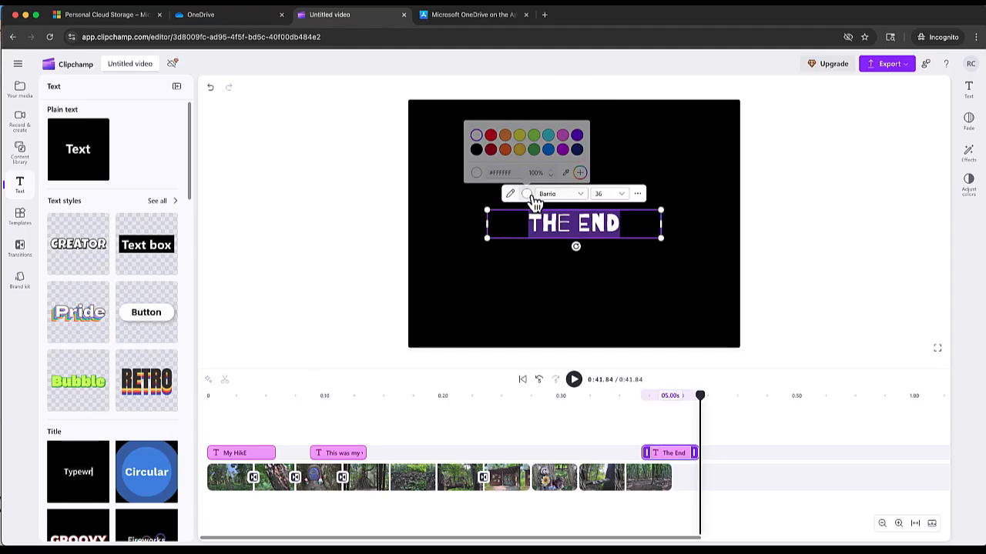
left_click(563, 133)
left_click(551, 276)
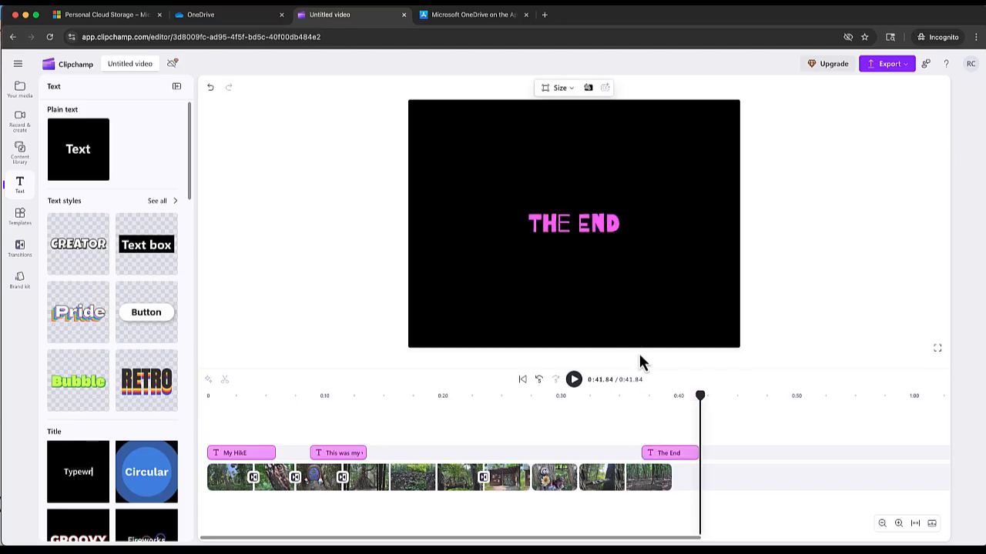
Play the video's ending from just before the "The End" text clip.
left_click(633, 409)
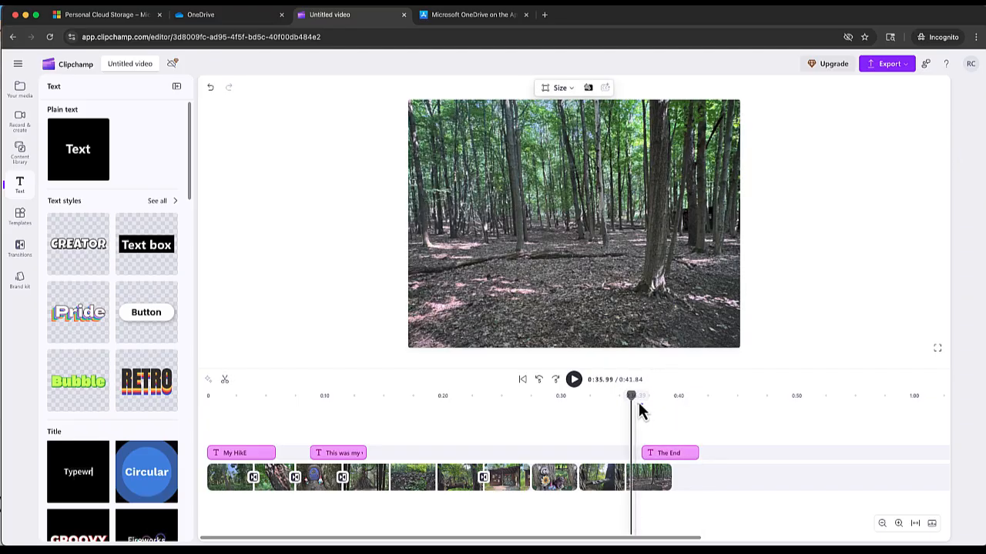
left_click(639, 400)
left_click(576, 380)
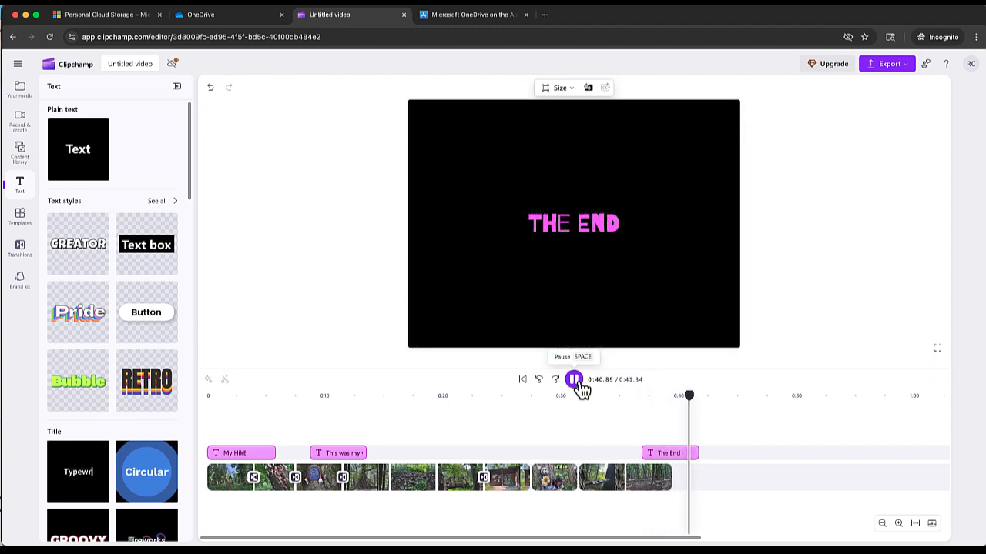
left_click(576, 381)
Return to 0.94 seconds and play the video from there to 19.95 seconds.
left_click_drag(704, 402, 660, 421)
left_click(584, 245)
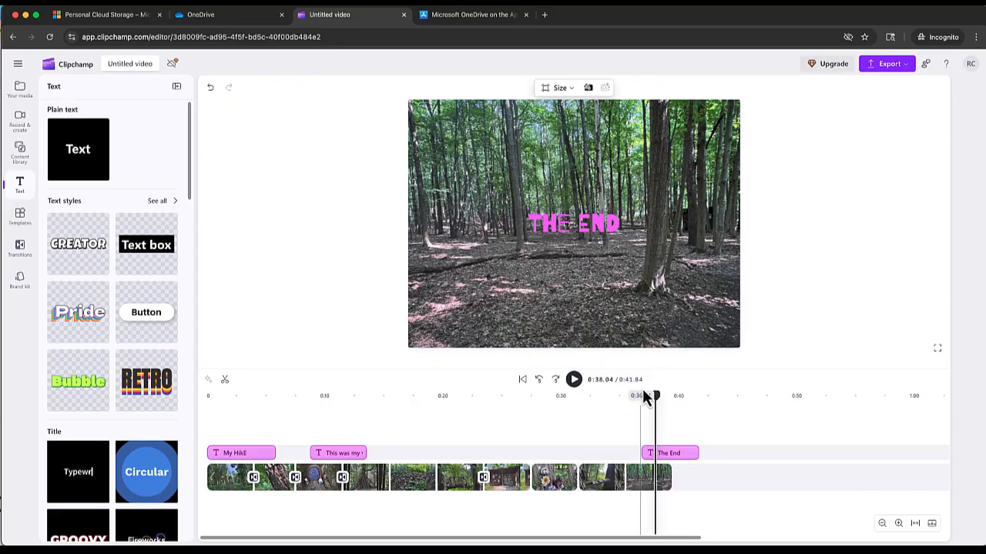
left_click_drag(665, 405, 218, 404)
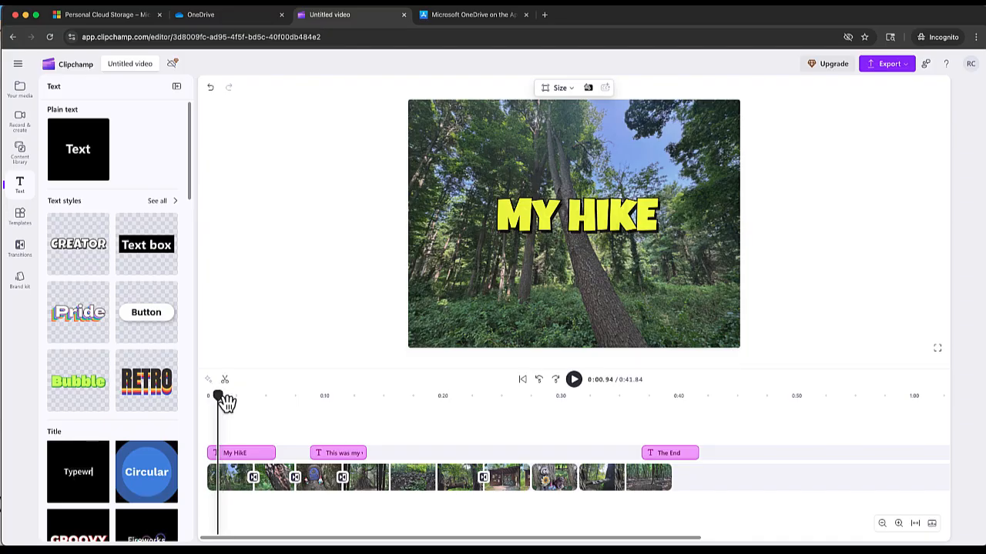
left_click(573, 380)
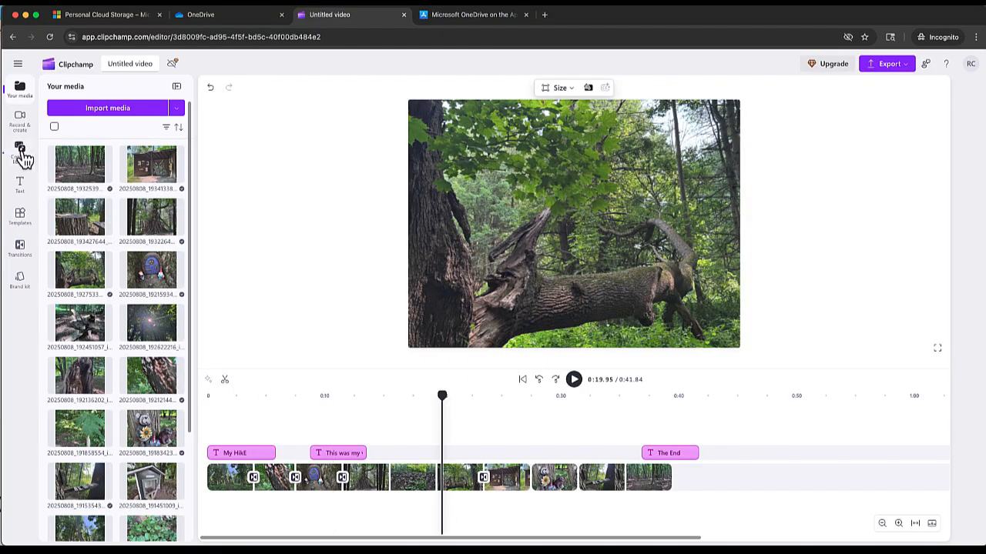
Open the content library and look through its media categories.
left_click(22, 158)
scroll(123, 303, "down", 3)
scroll(159, 312, "down", 6)
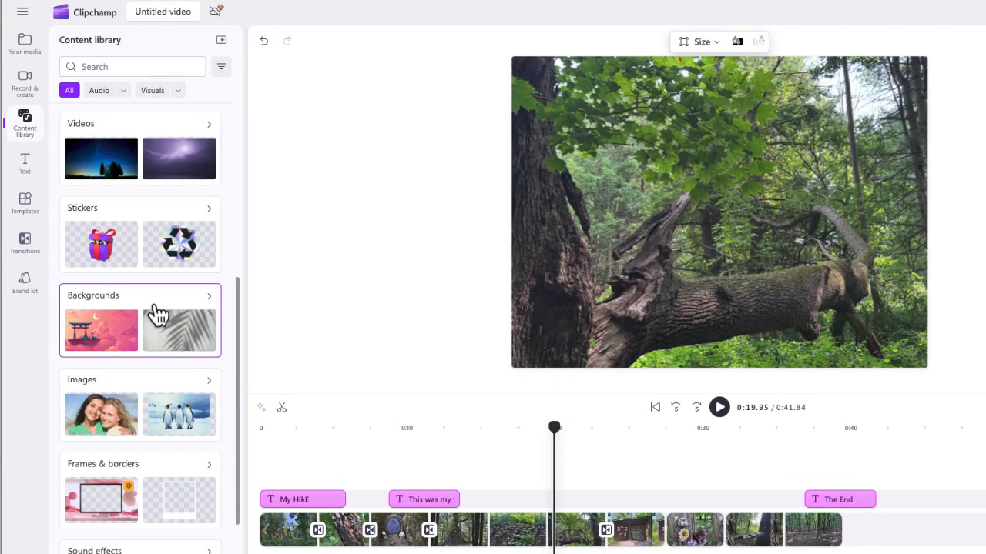
scroll(158, 314, "down", 1)
scroll(159, 311, "up", 10)
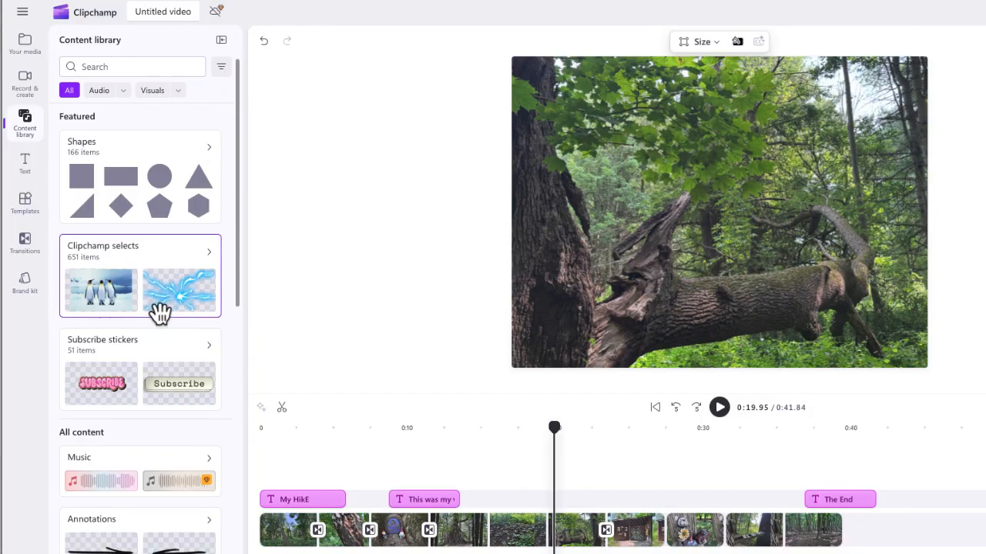
Filter the library to visuals, open the stickers, and place the purple gift box emoji above the photos around the 20-second mark.
left_click(153, 91)
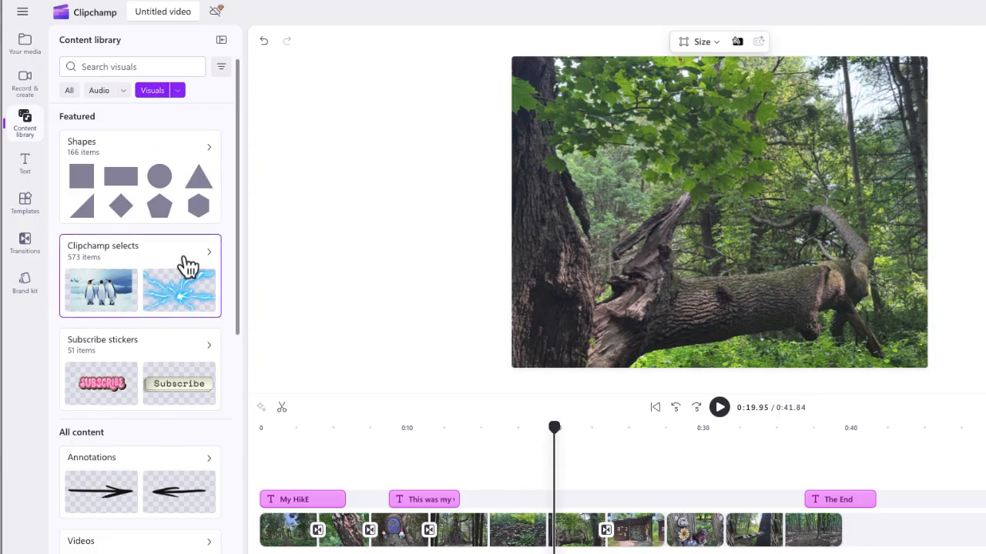
scroll(172, 268, "down", 3)
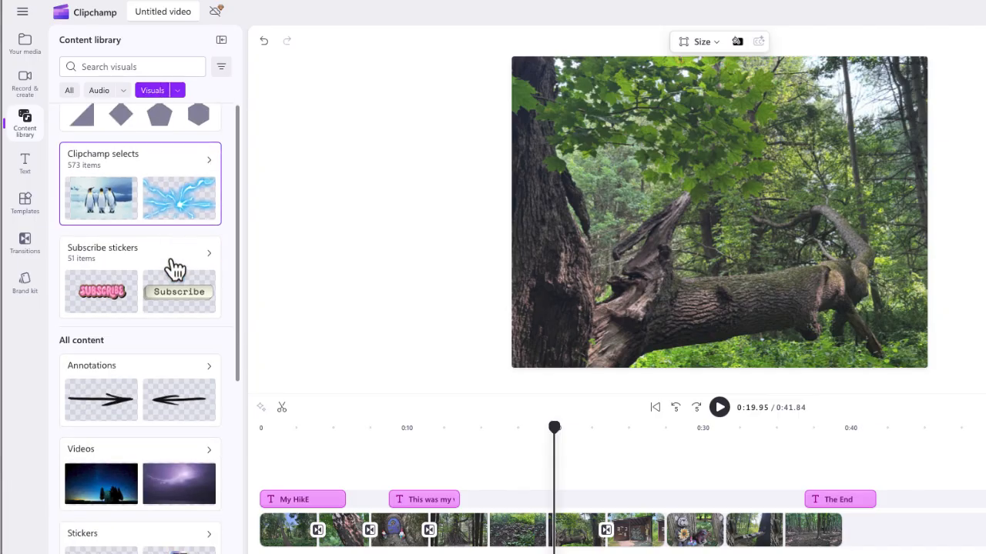
scroll(175, 270, "down", 2)
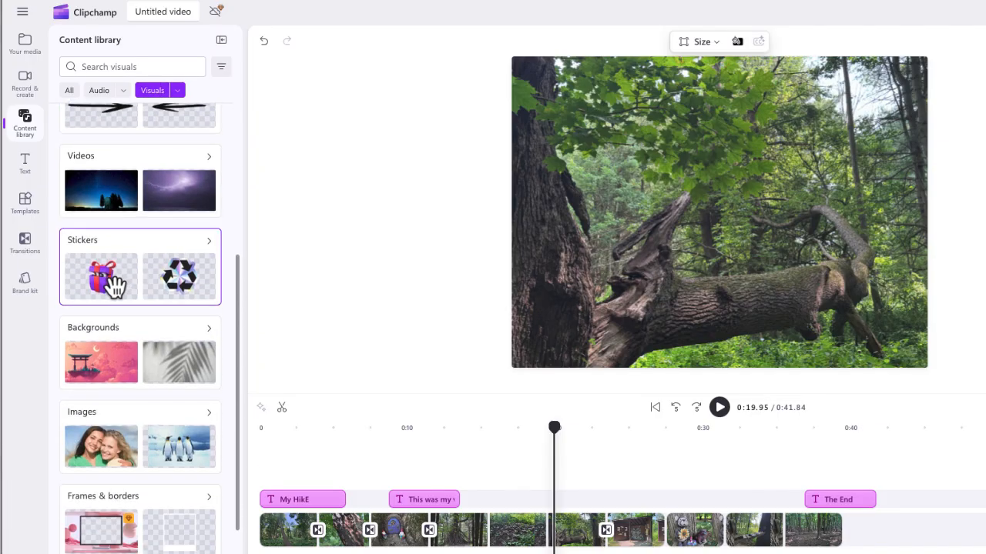
left_click(114, 287)
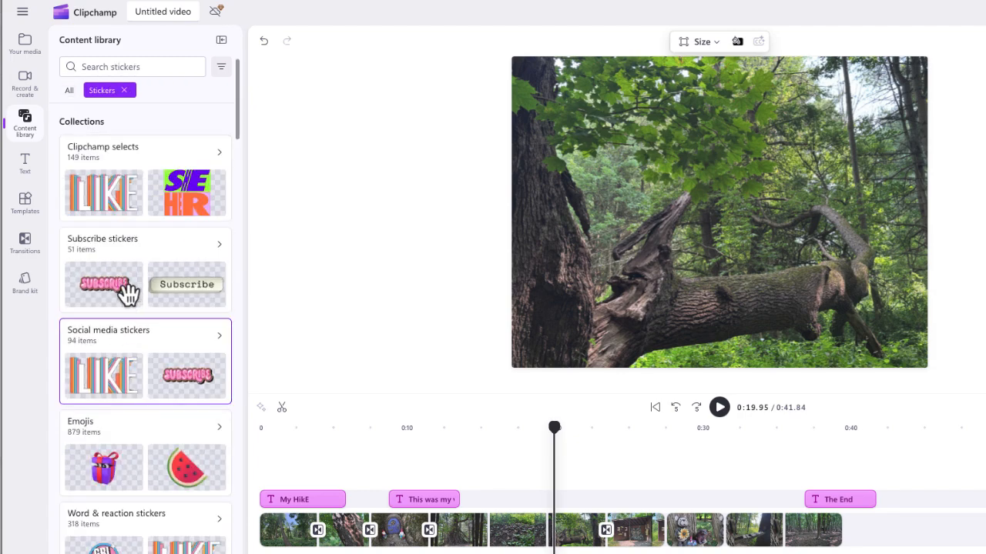
scroll(119, 463, "down", 1)
left_click_drag(117, 463, 566, 517)
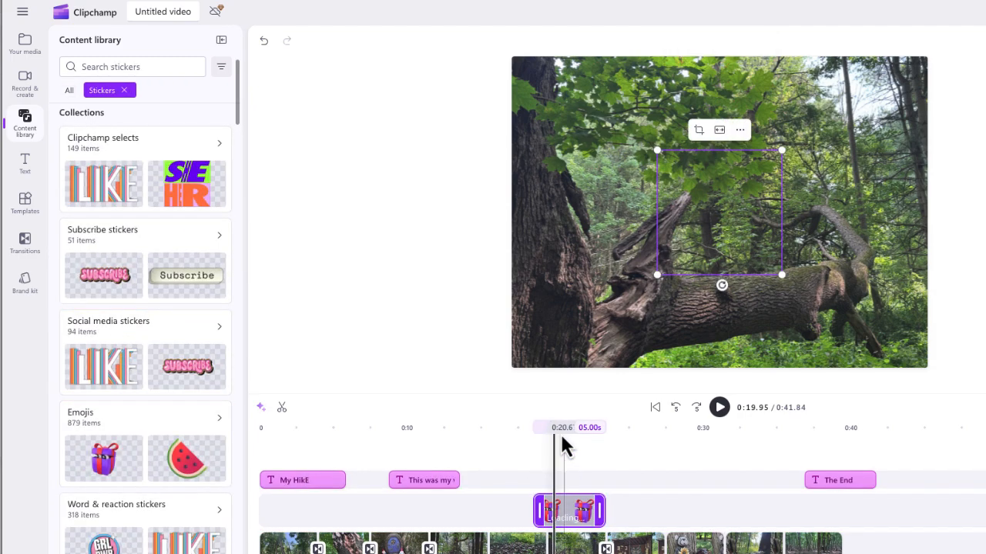
left_click(563, 435)
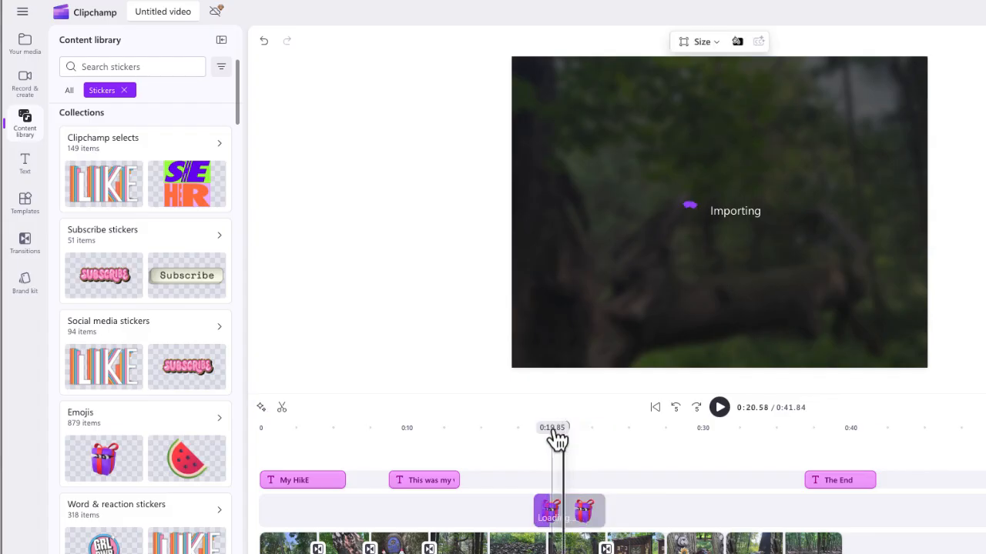
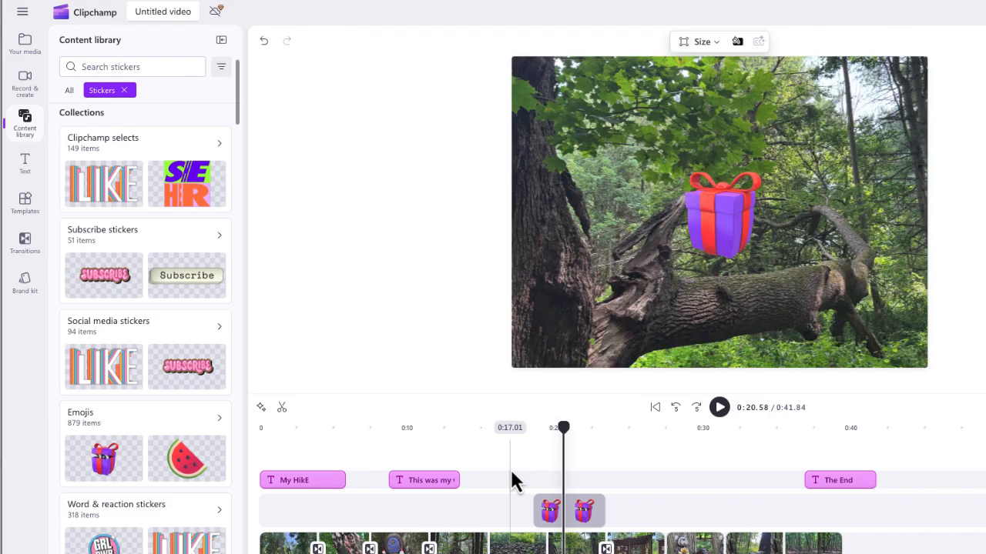
Play the gift box sticker section from 18.30 seconds and pause at 24.18 seconds.
left_click_drag(564, 438, 526, 451)
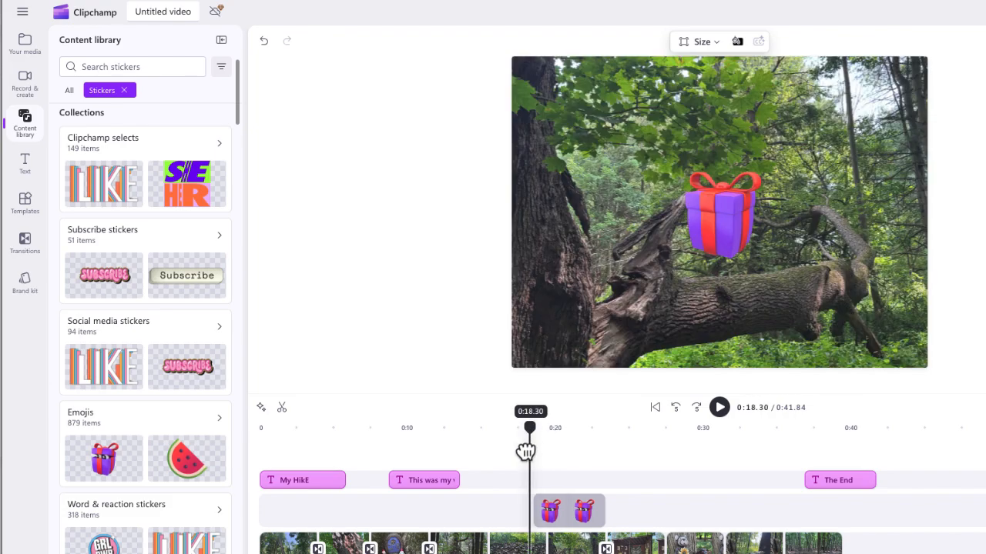
left_click(719, 410)
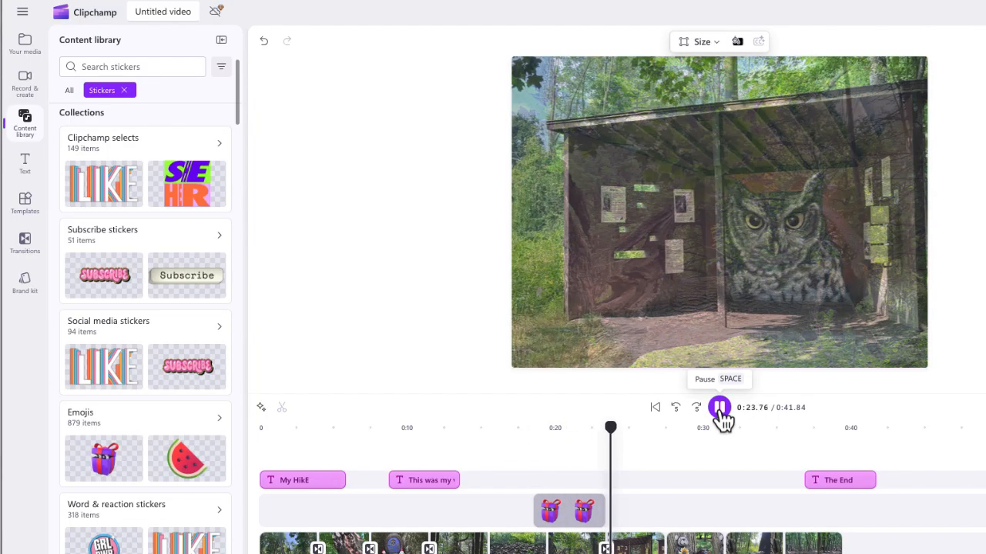
left_click(720, 410)
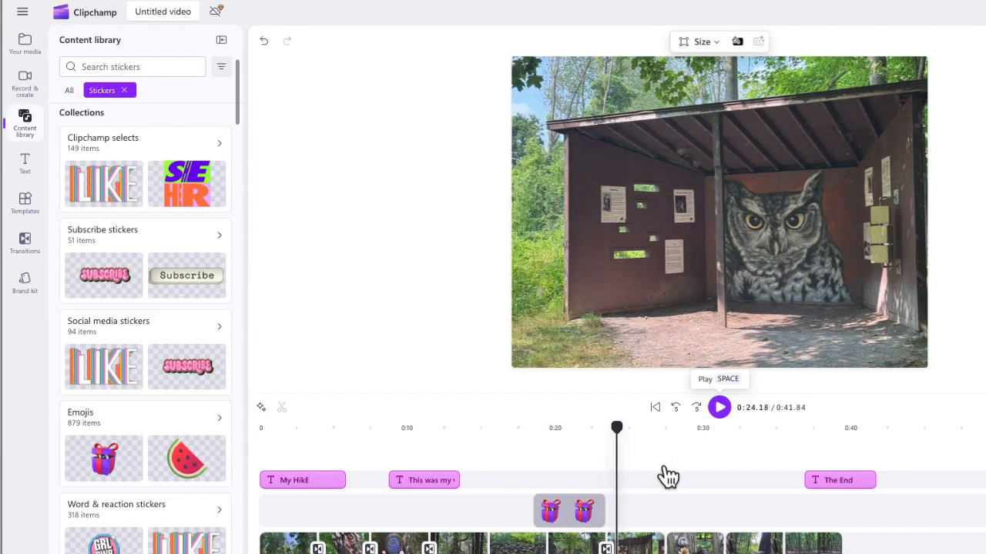
Delete the gift box sticker from the timeline and search the sticker library for "tree".
left_click(569, 517)
key("Delete")
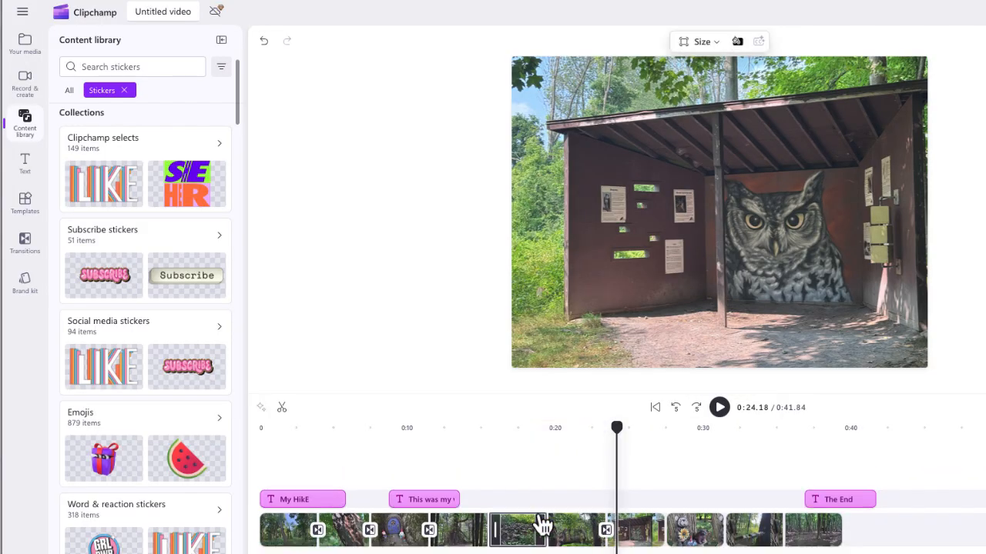
left_click(137, 68)
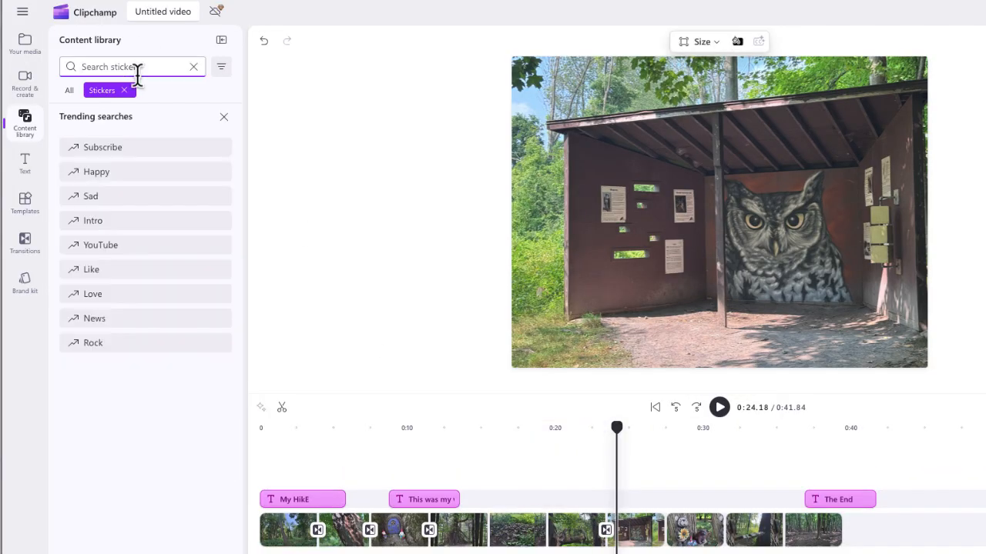
key("Return")
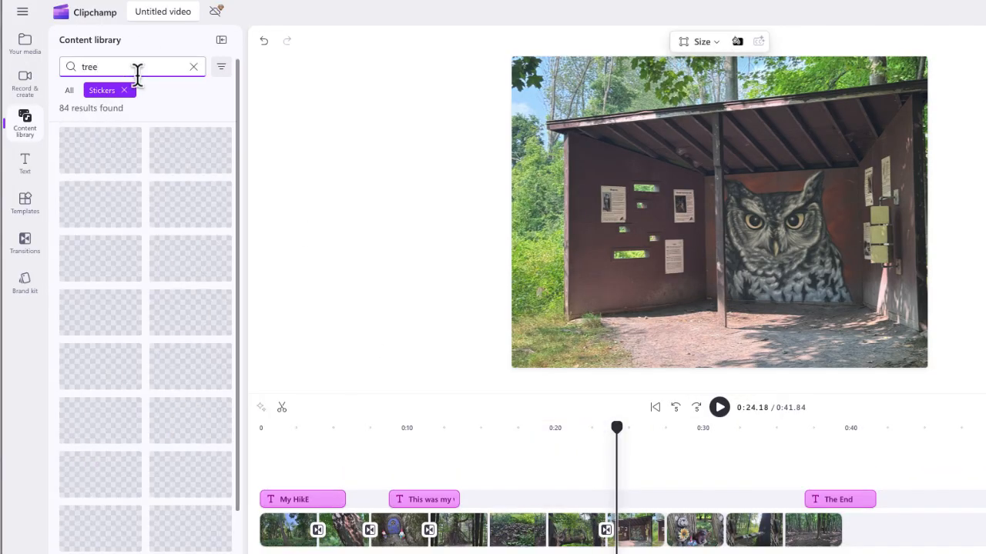
Add the two-tone green pine tree sticker to the timeline and move its clip to the start of the video.
mouse_move(99, 165)
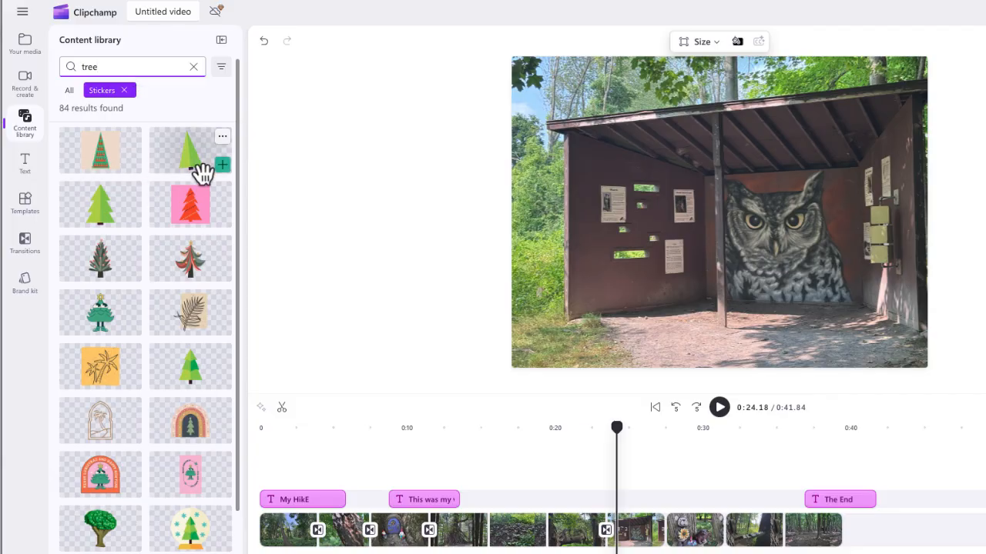
mouse_move(196, 252)
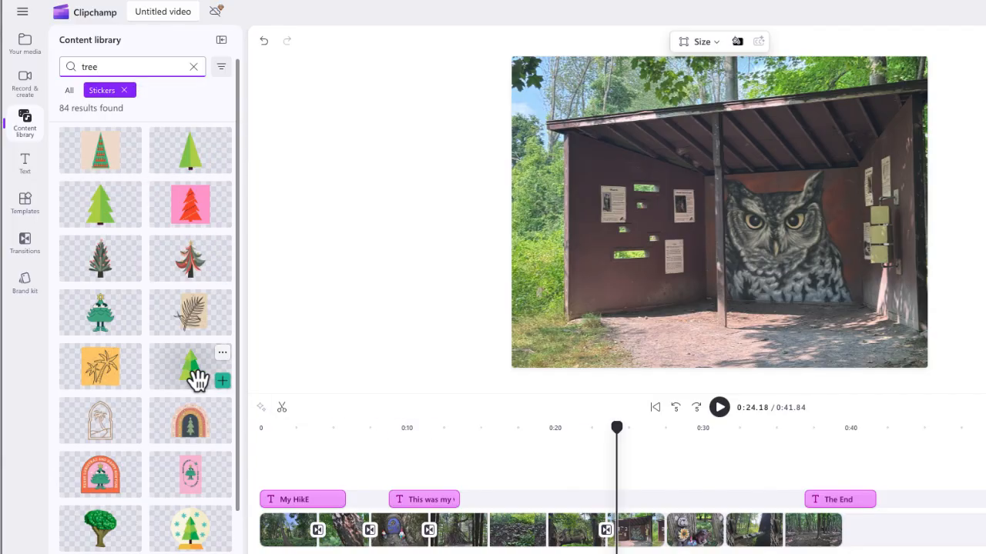
left_click(224, 382)
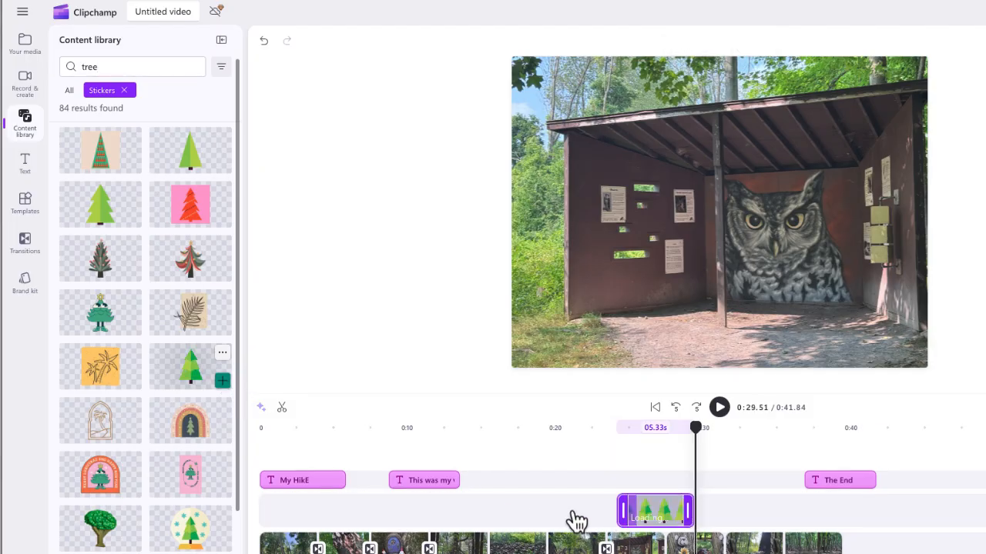
left_click_drag(649, 522, 308, 515)
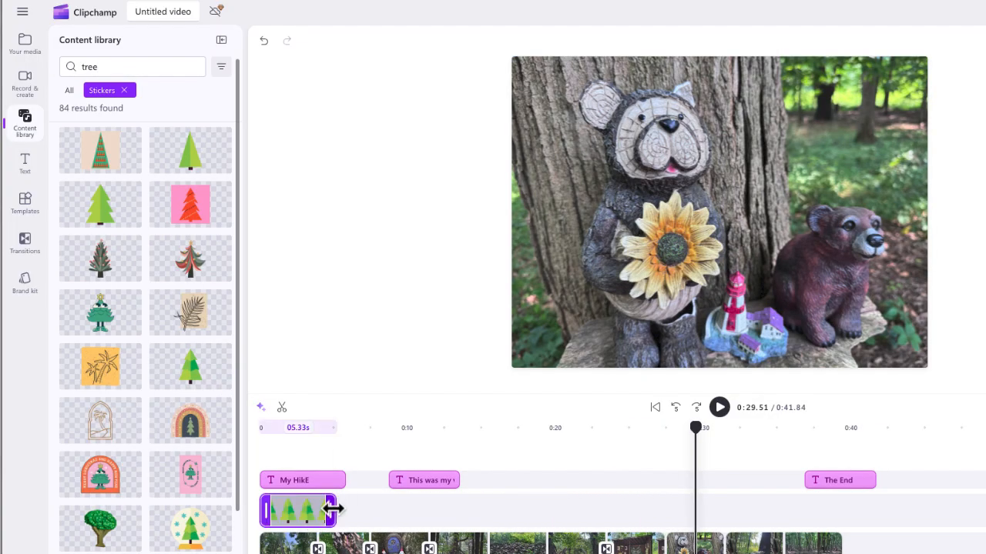
Trim the tree sticker to 4.14 seconds ending with the title clip, and place it just left of "MY HIKE" in the picture.
left_click_drag(264, 508, 284, 506)
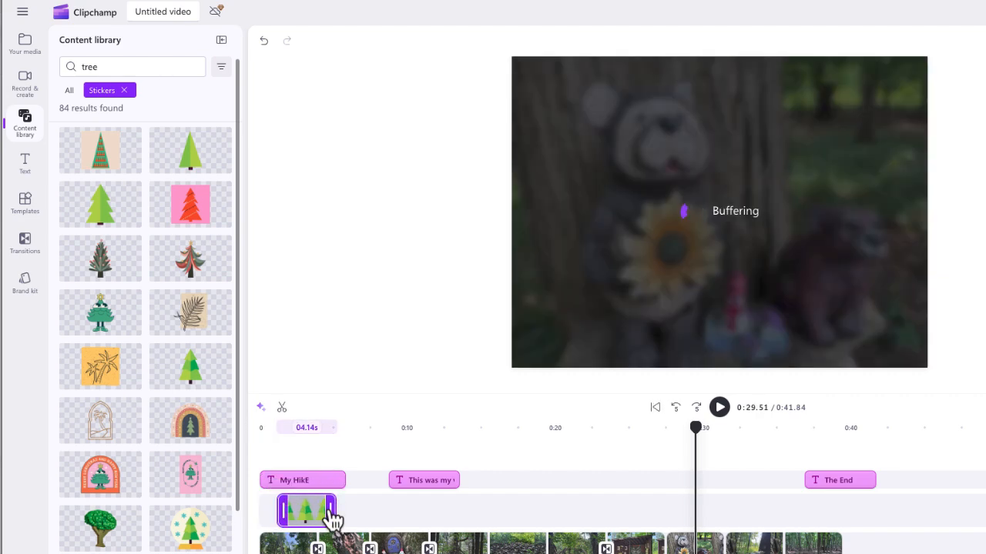
left_click_drag(311, 518, 322, 517)
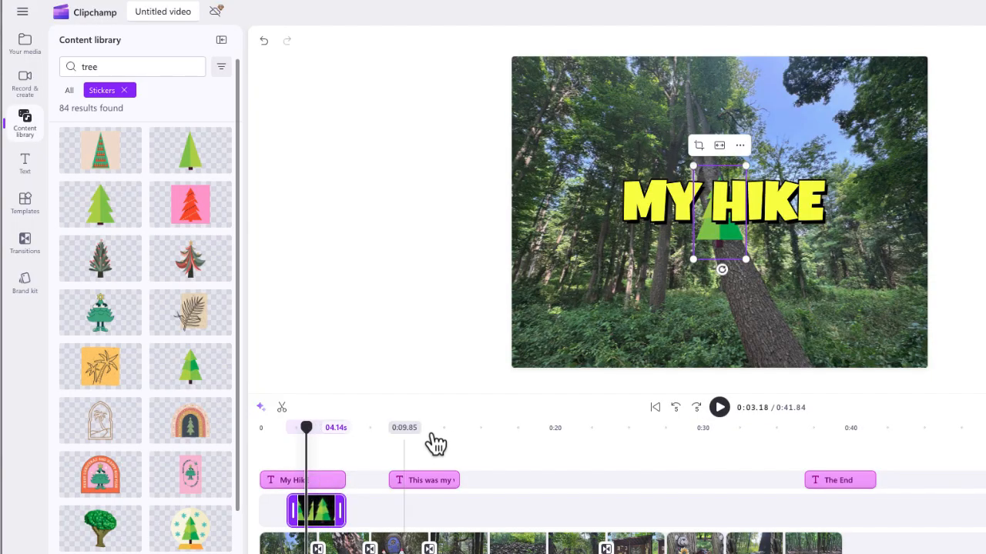
left_click_drag(728, 251, 585, 233)
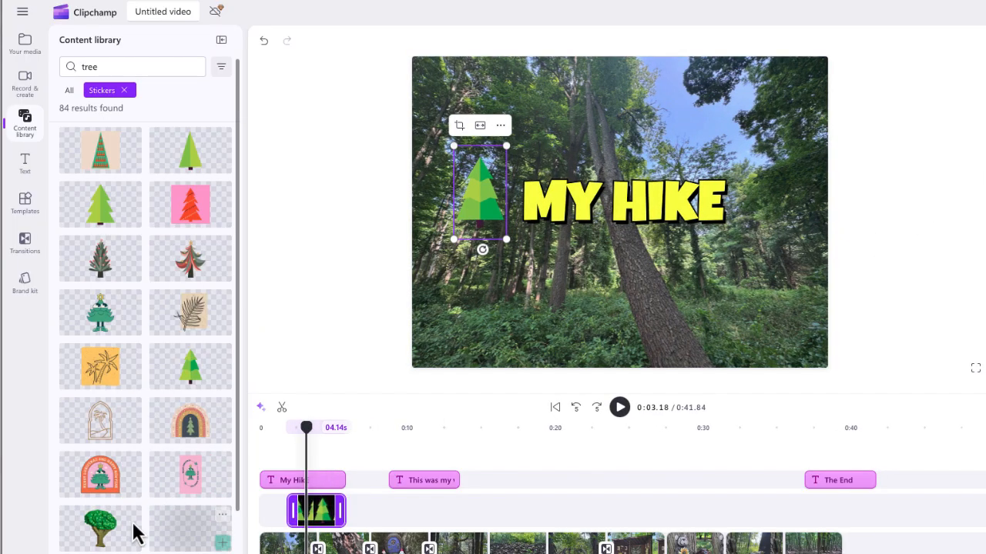
Look through the tree stickers, the unfiltered "tree" results across all media categories, and the matching backgrounds.
scroll(122, 533, "down", 2)
scroll(122, 533, "down", 5)
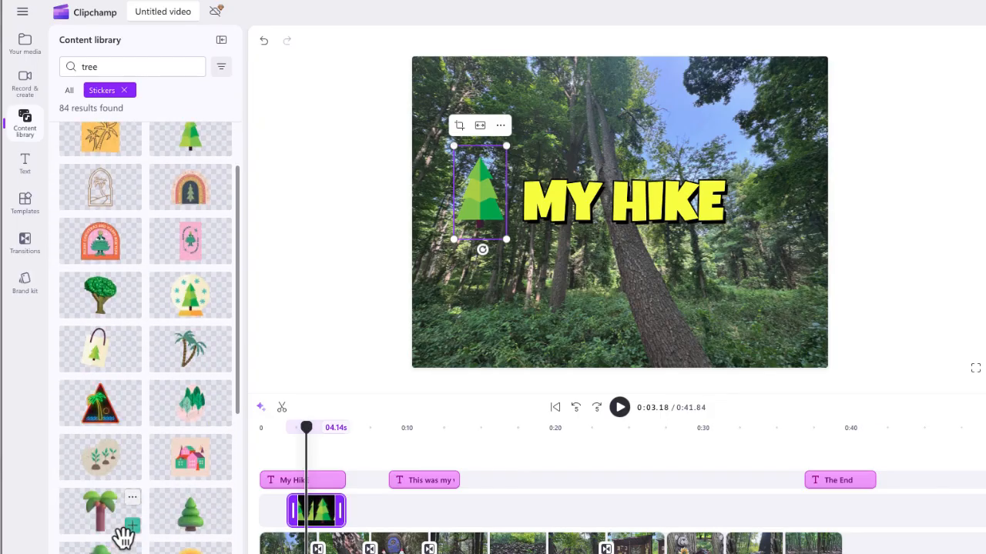
scroll(172, 242, "up", 7)
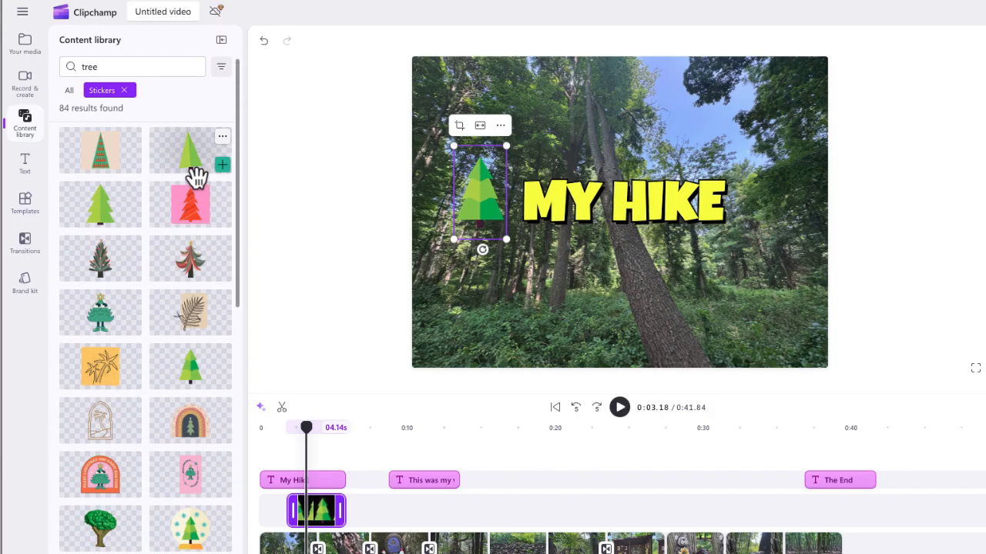
left_click(124, 91)
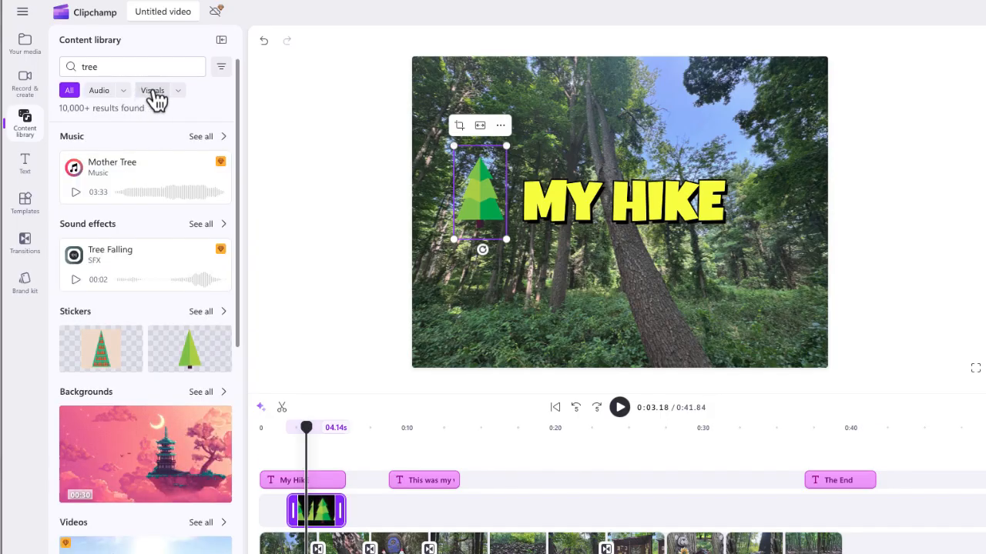
scroll(146, 348, "down", 2)
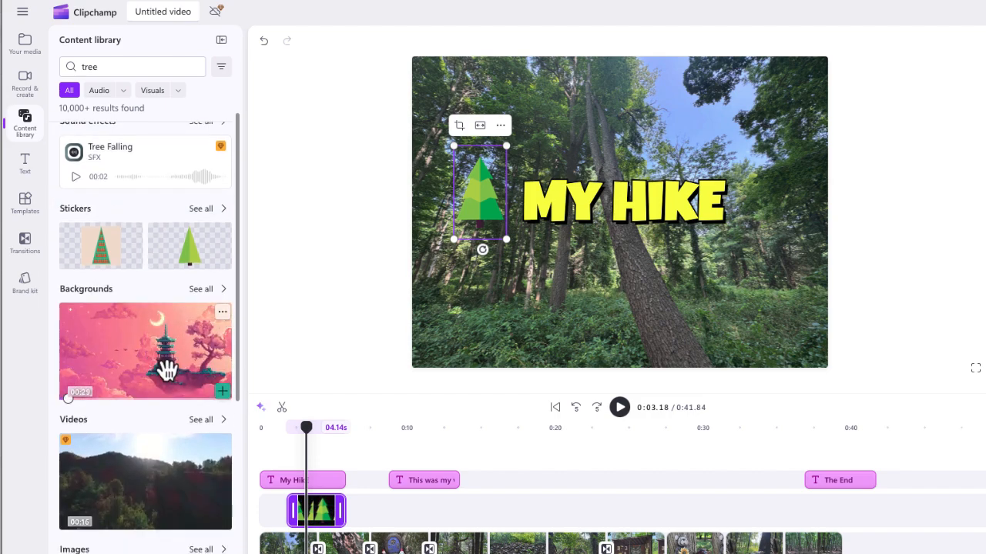
scroll(167, 370, "down", 3)
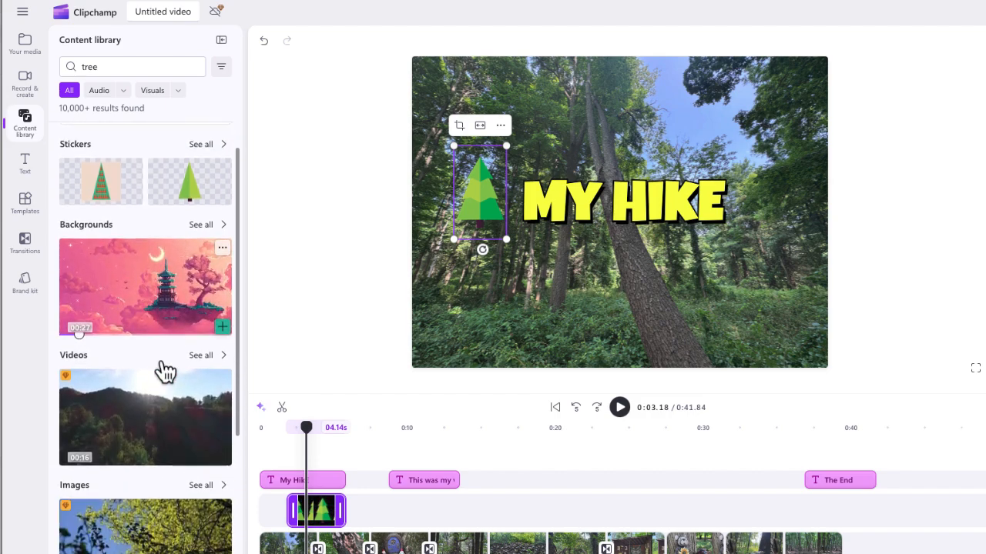
scroll(166, 373, "down", 4)
scroll(170, 371, "up", 5)
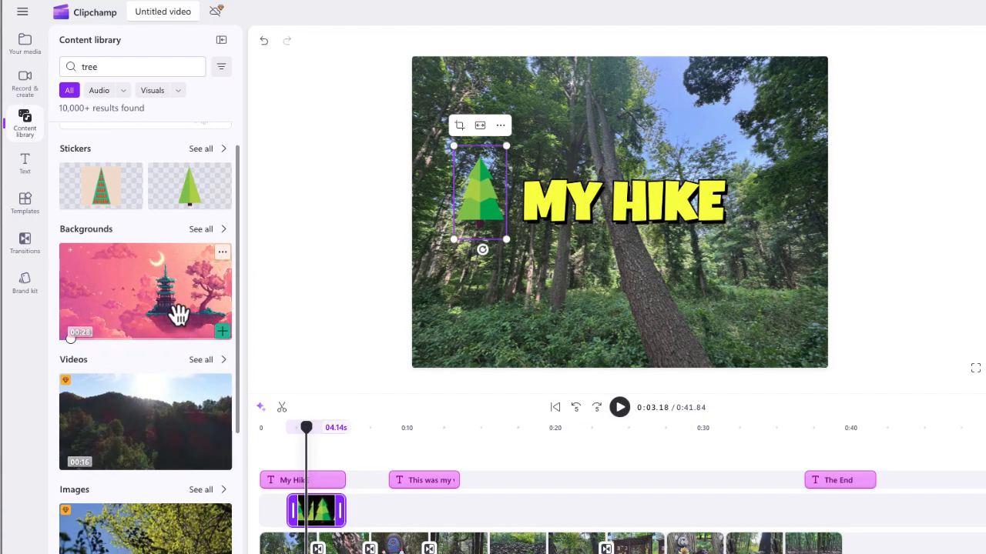
left_click(208, 229)
scroll(176, 326, "down", 3)
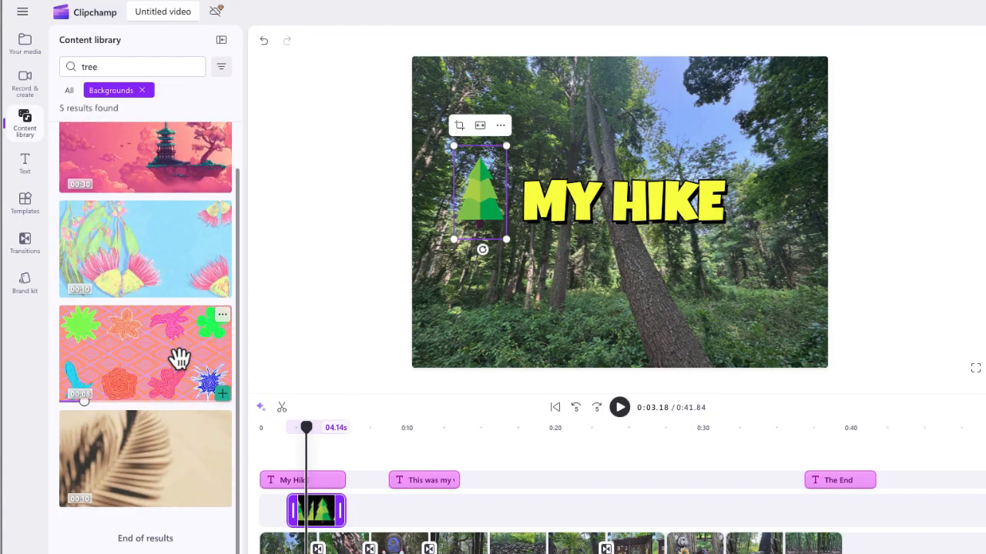
scroll(179, 358, "up", 3)
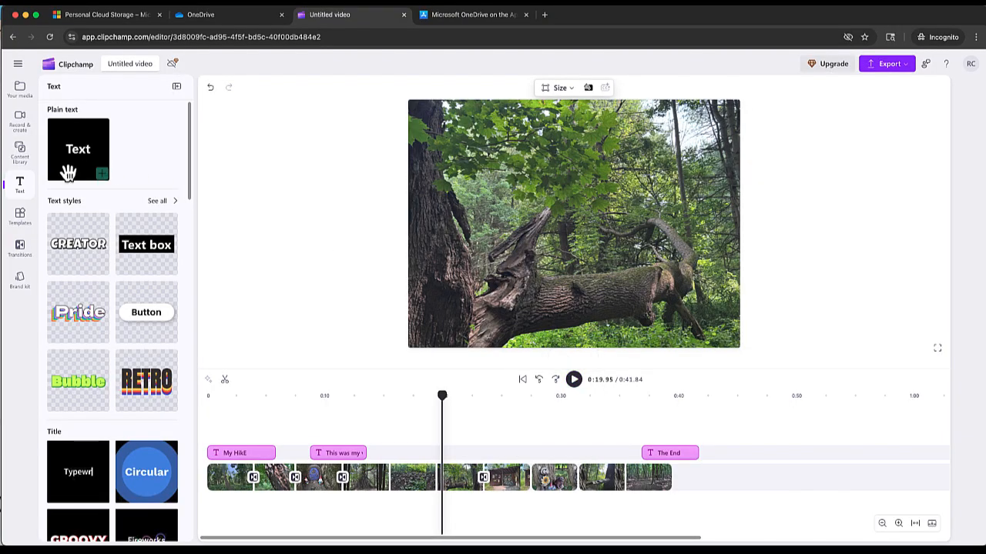
left_click(19, 155)
left_click(22, 162)
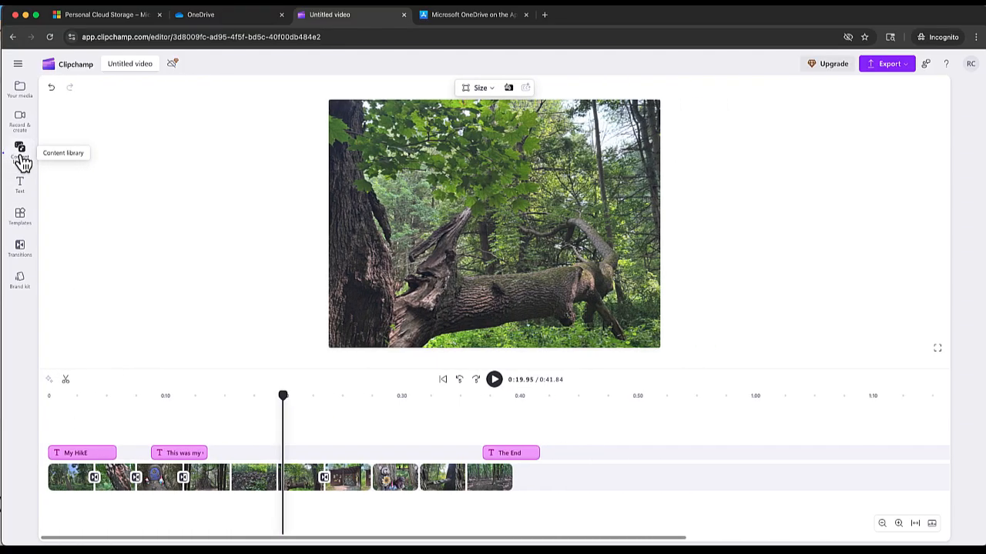
left_click(21, 161)
left_click(21, 162)
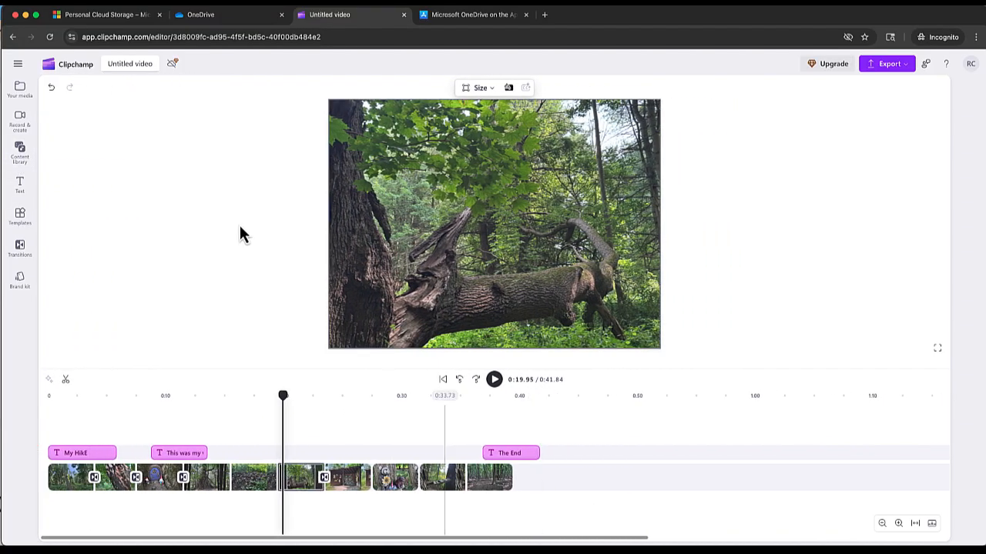
left_click(23, 93)
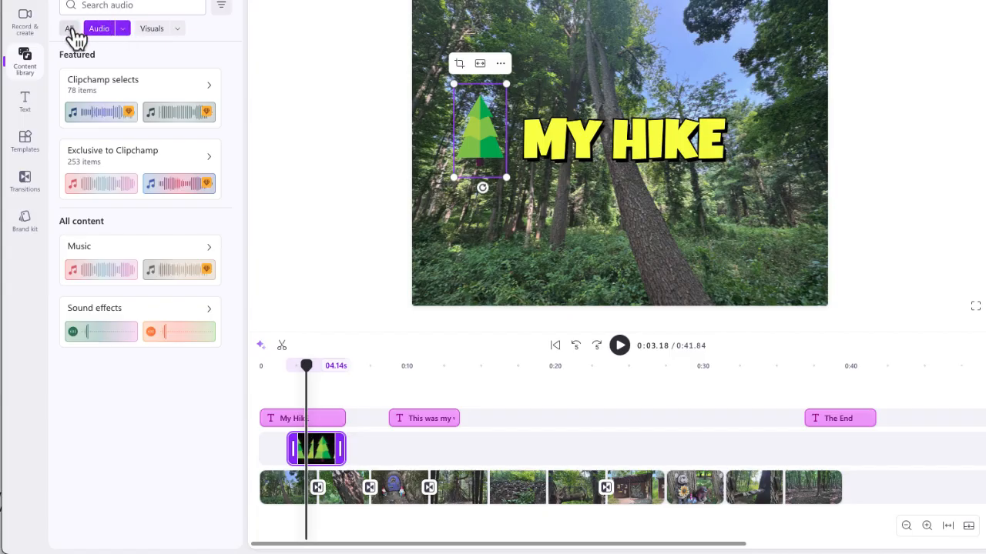
Look into the Clipchamp selects audio collection, check the premium marker on Desert caravan, and return to the audio categories.
left_click(205, 86)
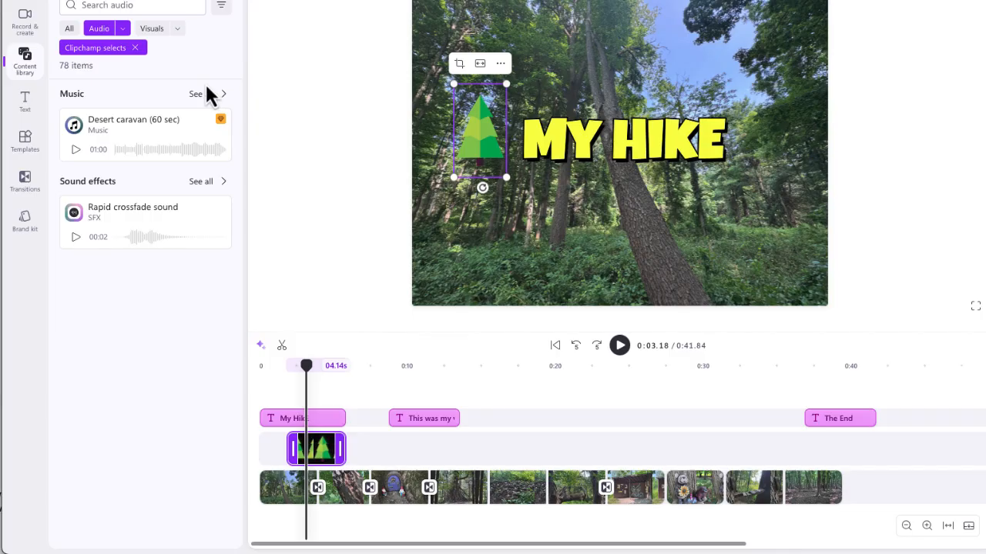
mouse_move(222, 122)
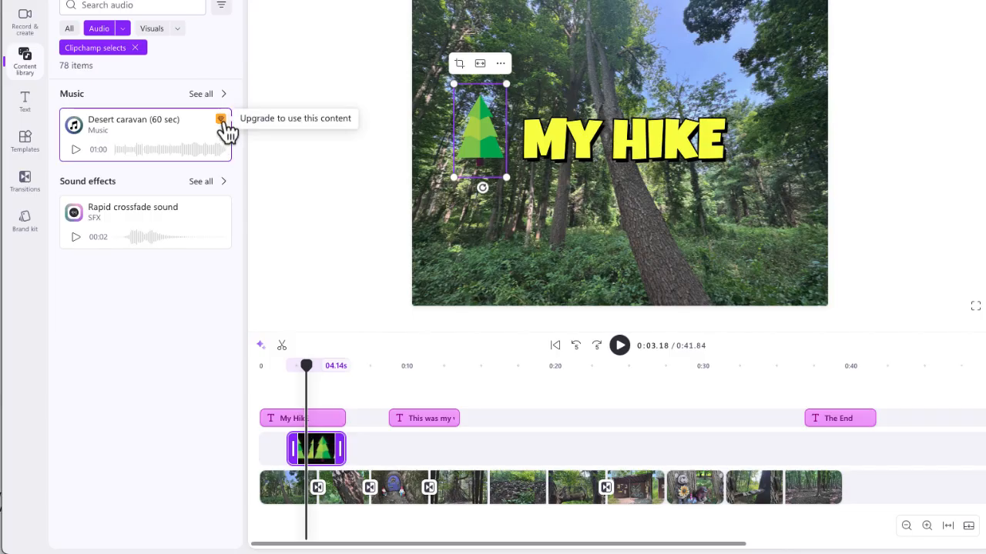
left_click(136, 49)
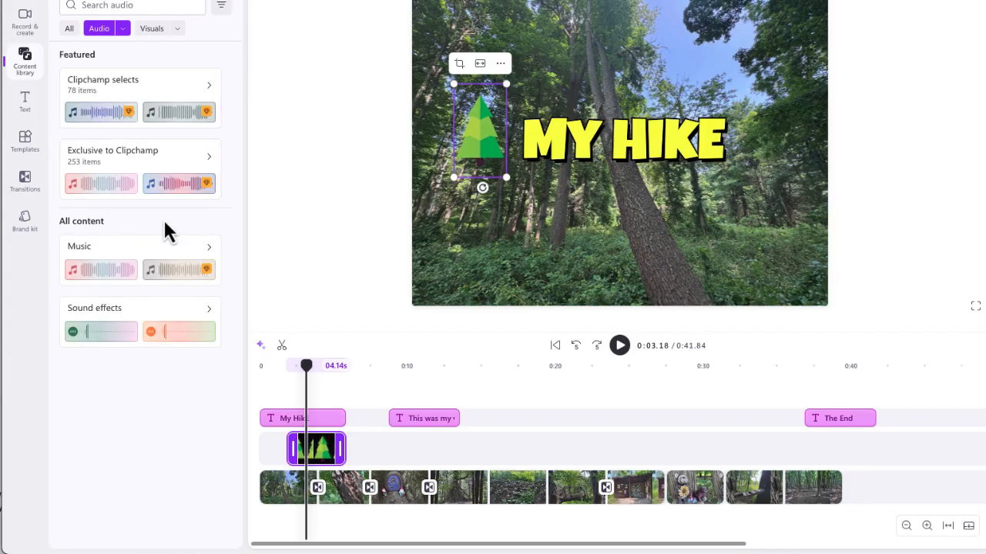
Open the Corporate collection in the music library and preview the Sundowner, Lightning and Open spirit tracks.
left_click(217, 256)
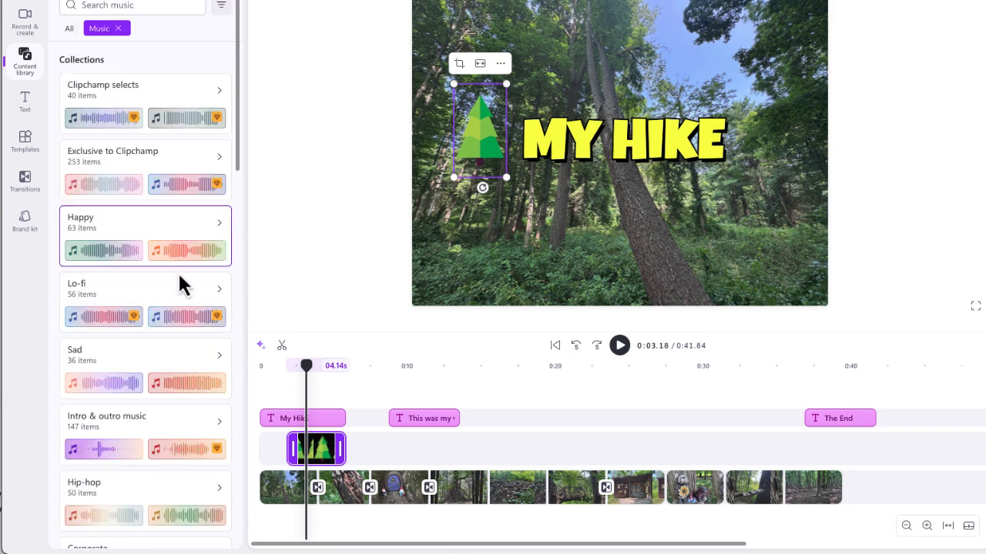
scroll(180, 286, "down", 3)
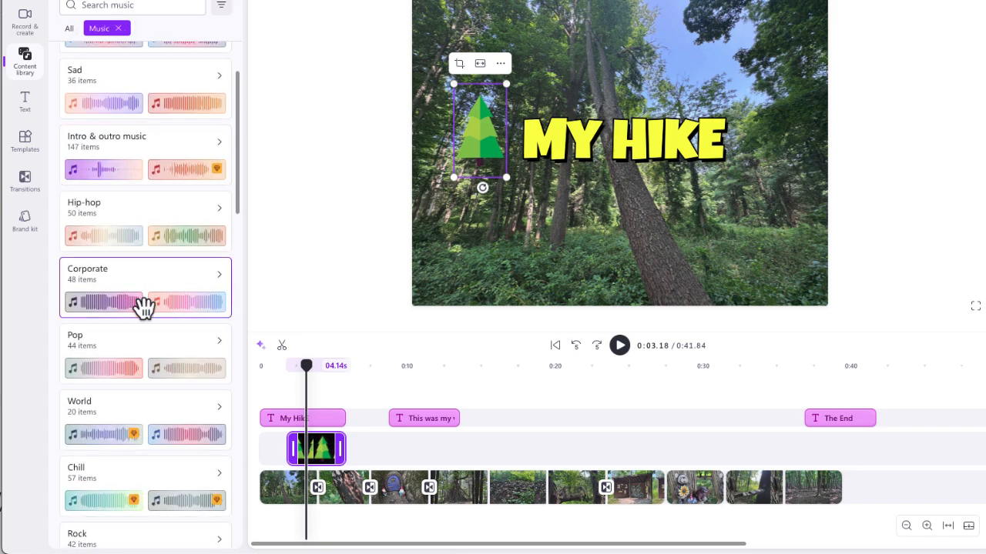
left_click(224, 285)
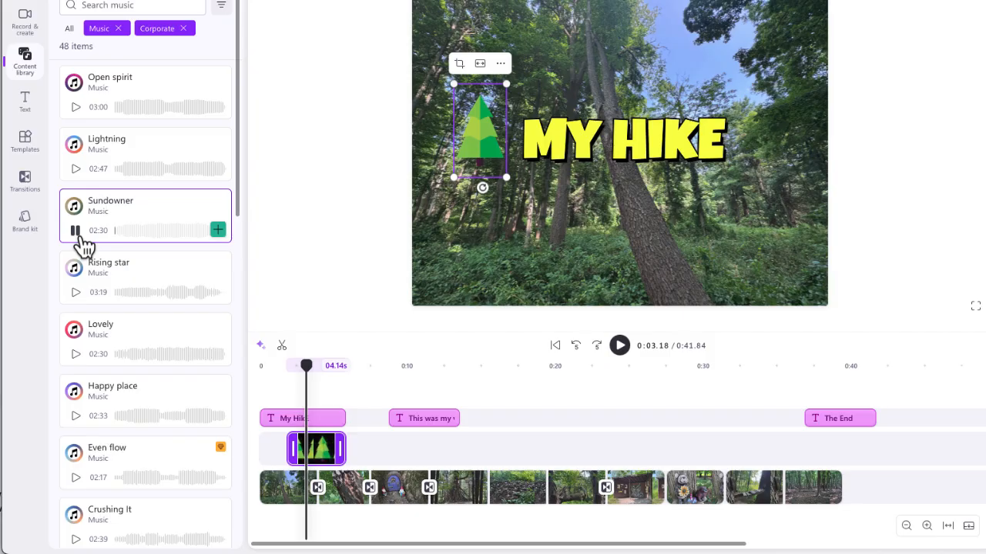
left_click(77, 169)
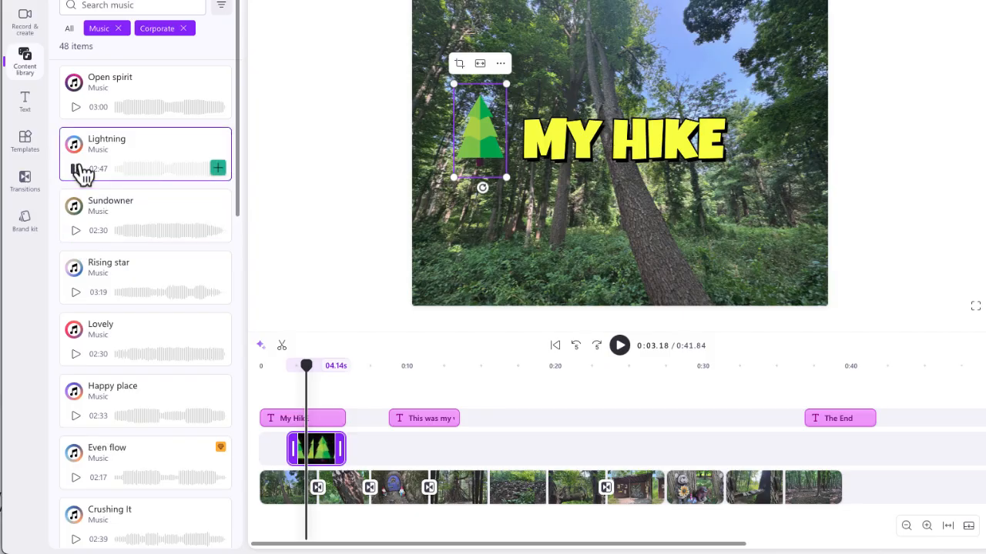
left_click(76, 107)
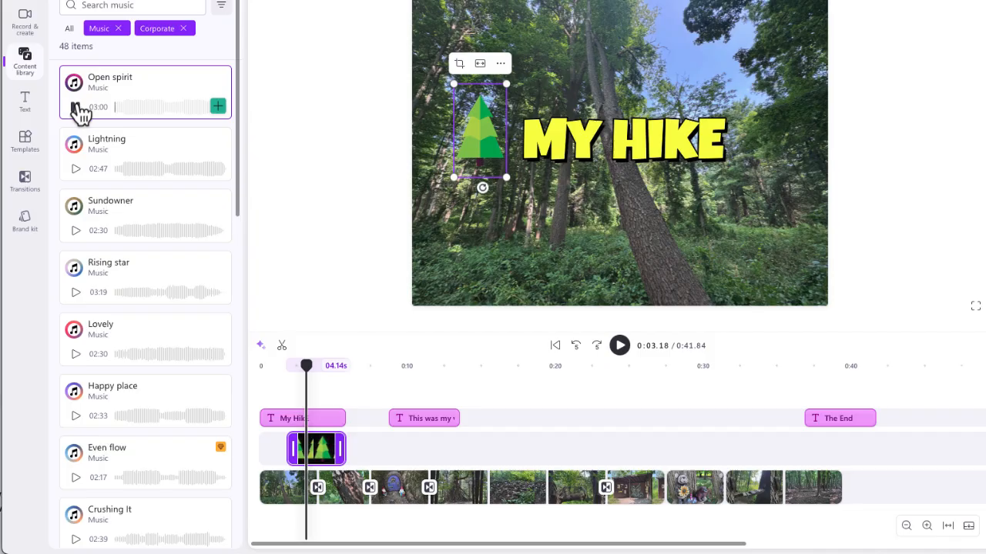
left_click(76, 107)
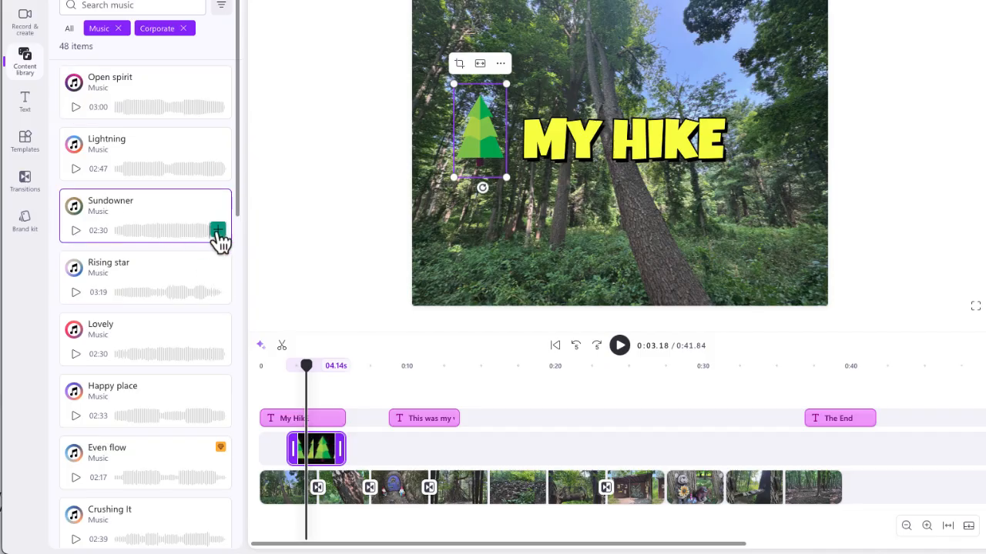
Add the Sundowner music track from the very start of the video and trim its end to match "The End" text at 0:41.
left_click(219, 231)
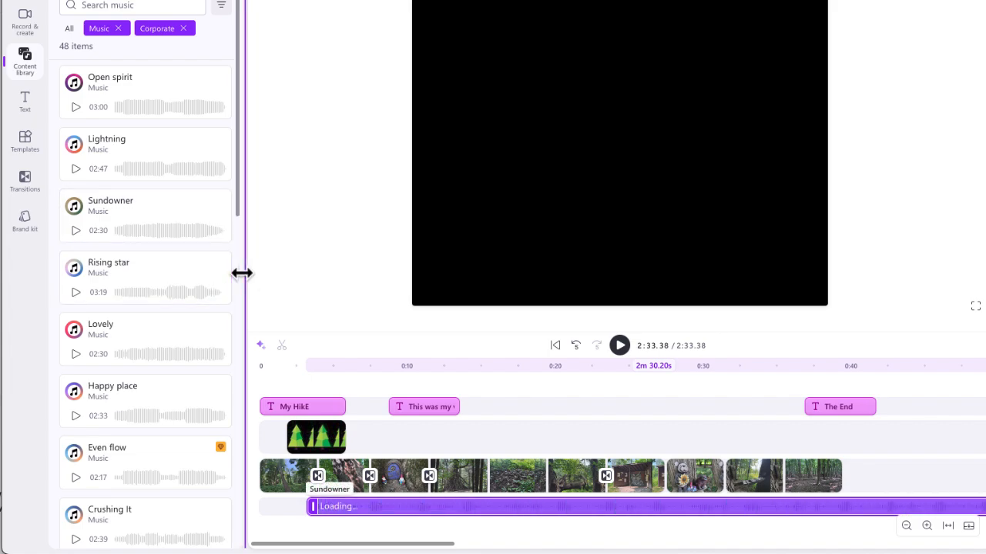
left_click_drag(433, 513, 376, 512)
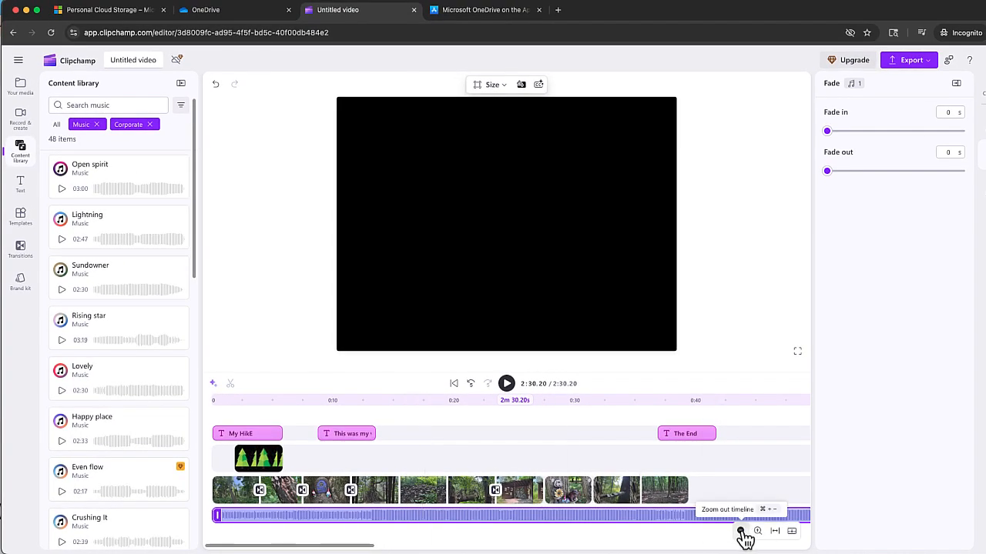
left_click(741, 530)
left_click(741, 530)
left_click(741, 531)
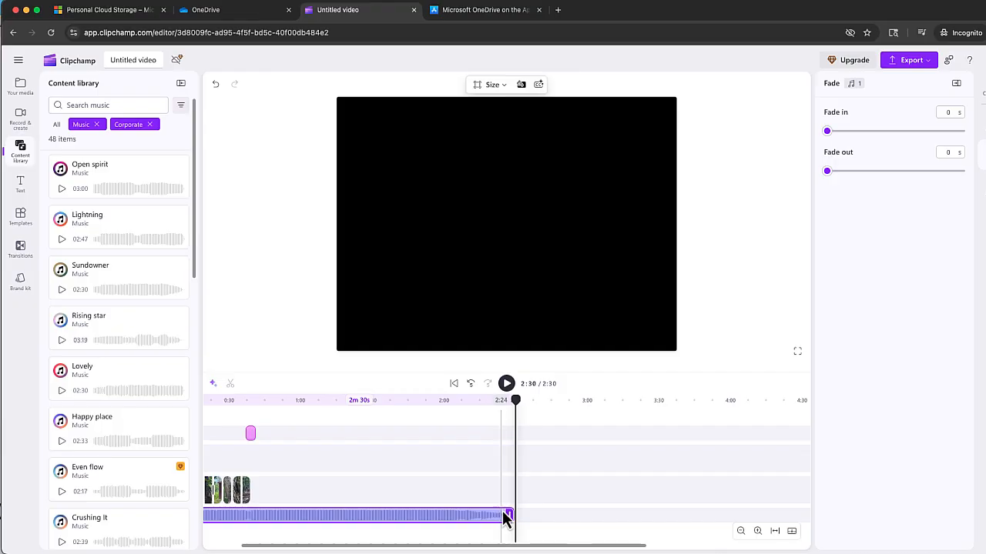
left_click_drag(515, 514, 252, 514)
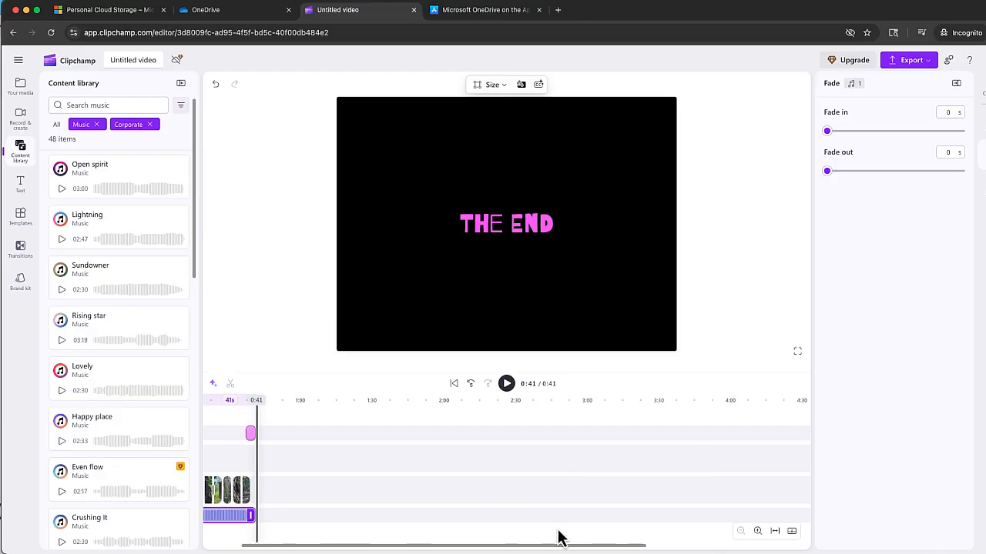
left_click(758, 532)
left_click(759, 531)
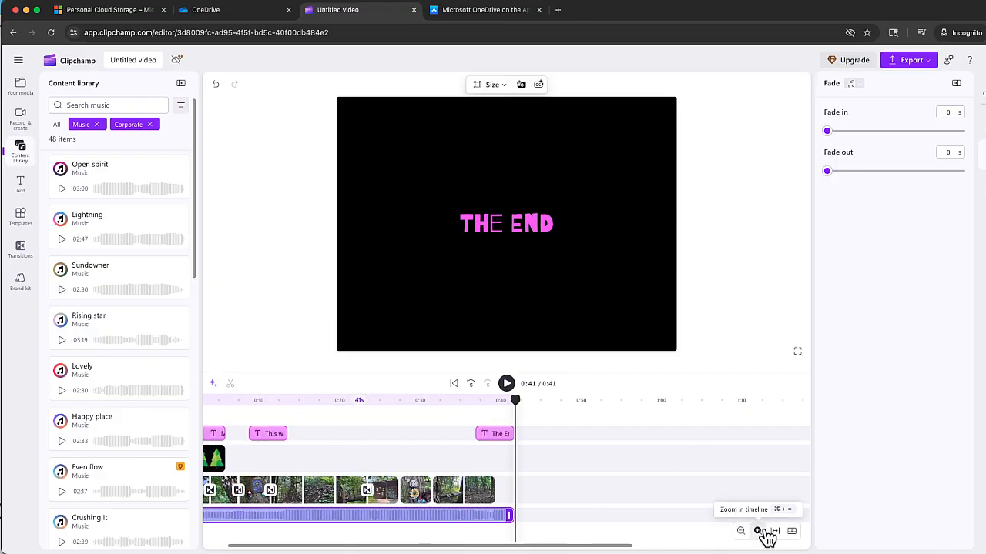
Give the Sundowner music track a 0.7-second fade in and a 2-second fade out.
left_click(985, 123)
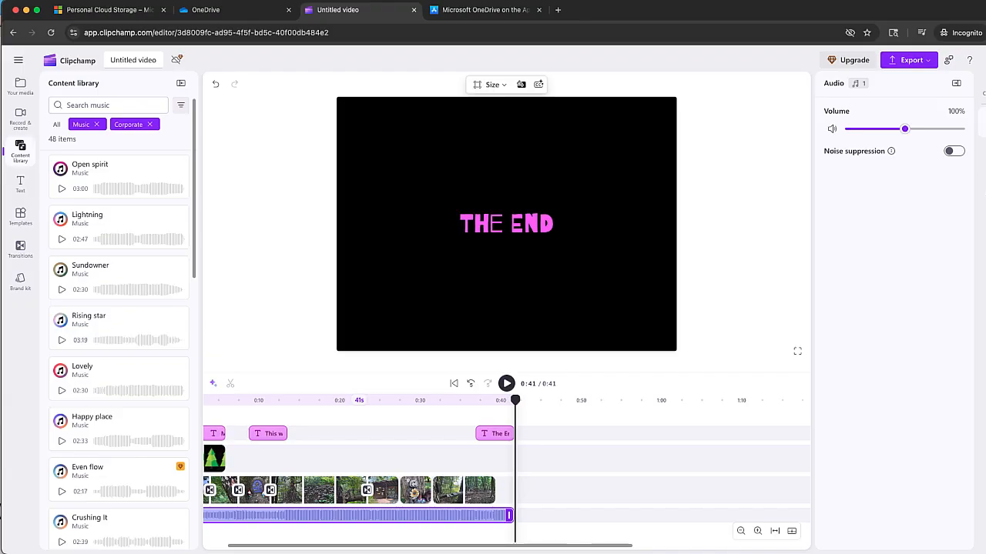
left_click(983, 155)
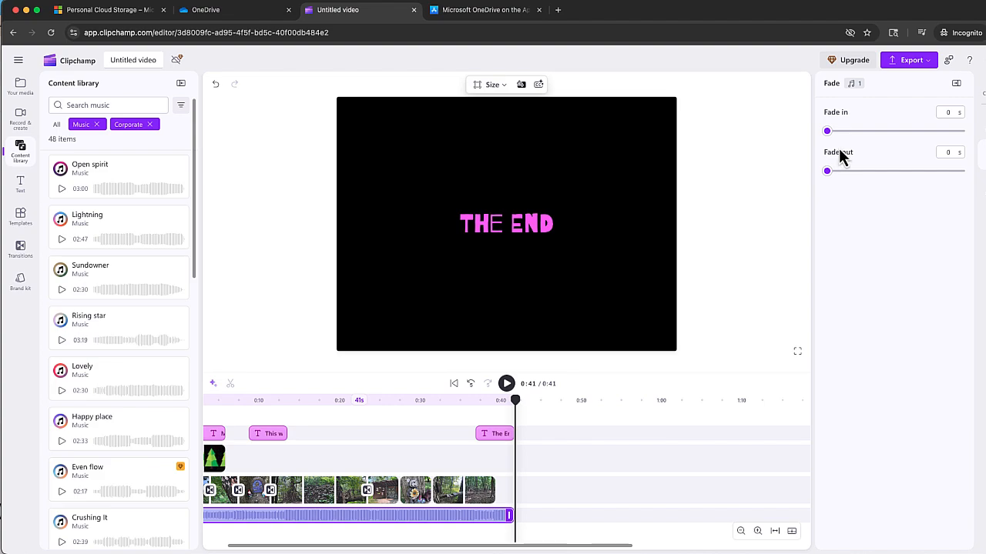
left_click_drag(829, 132, 880, 140)
left_click_drag(838, 177, 965, 179)
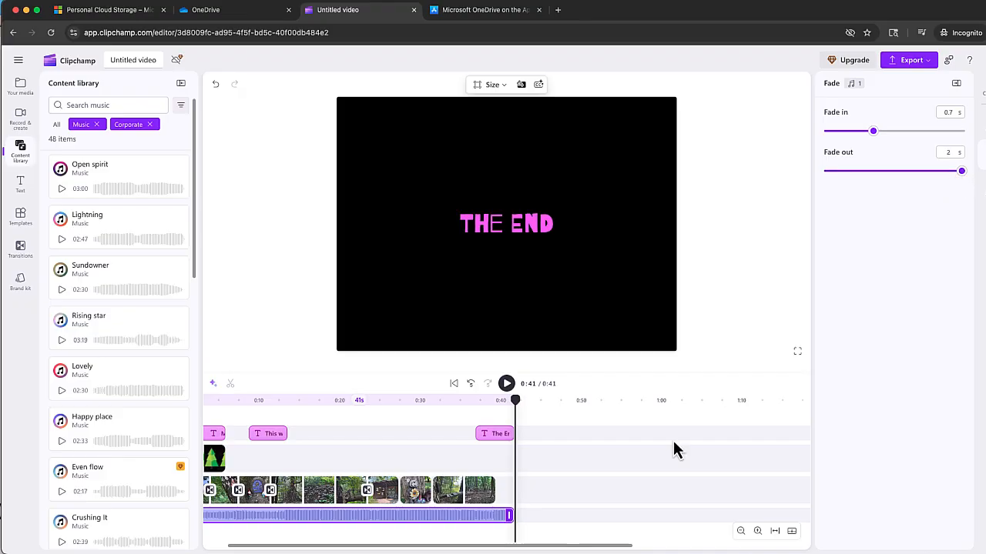
Return the playhead to the start of the video and look at the Record & create options.
left_click_drag(521, 413, 239, 431)
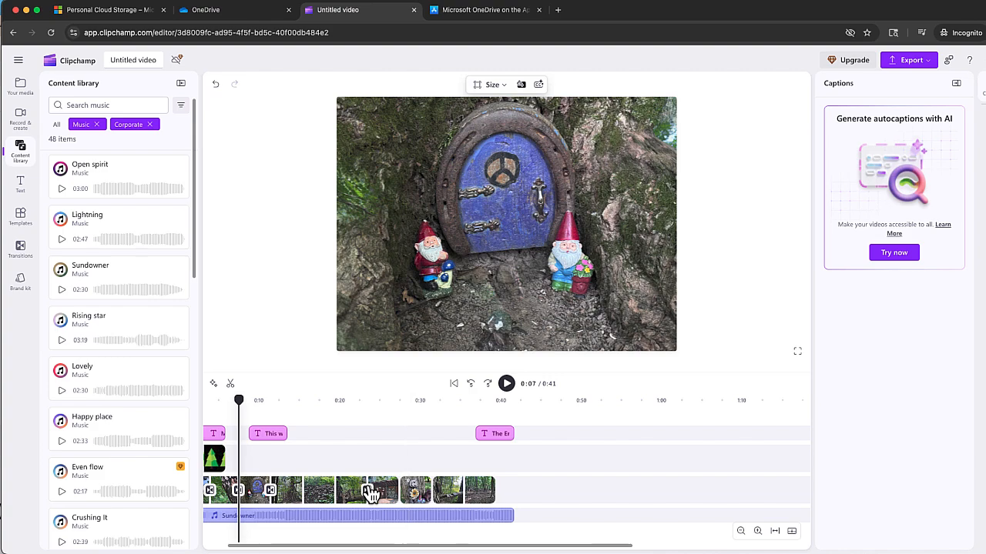
left_click_drag(240, 408, 194, 408)
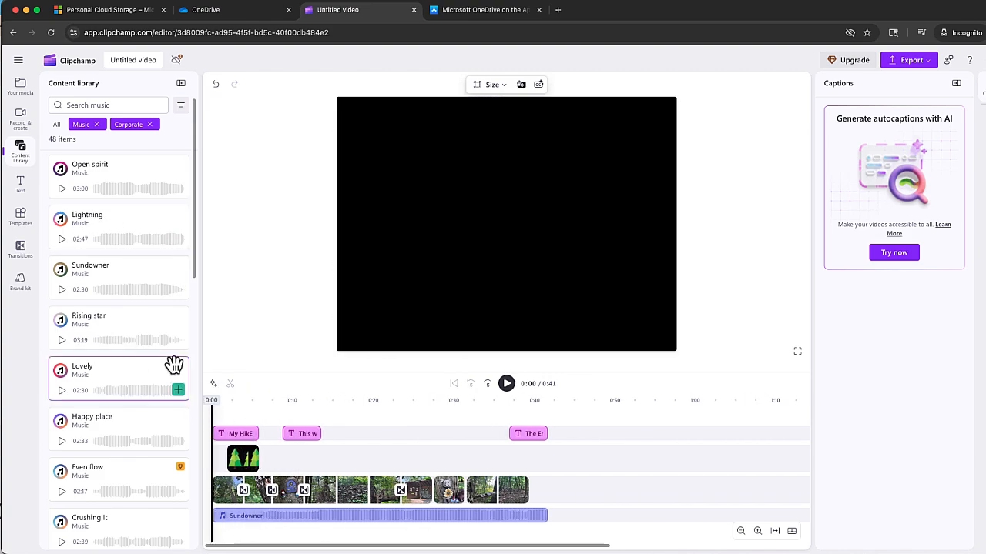
left_click(26, 129)
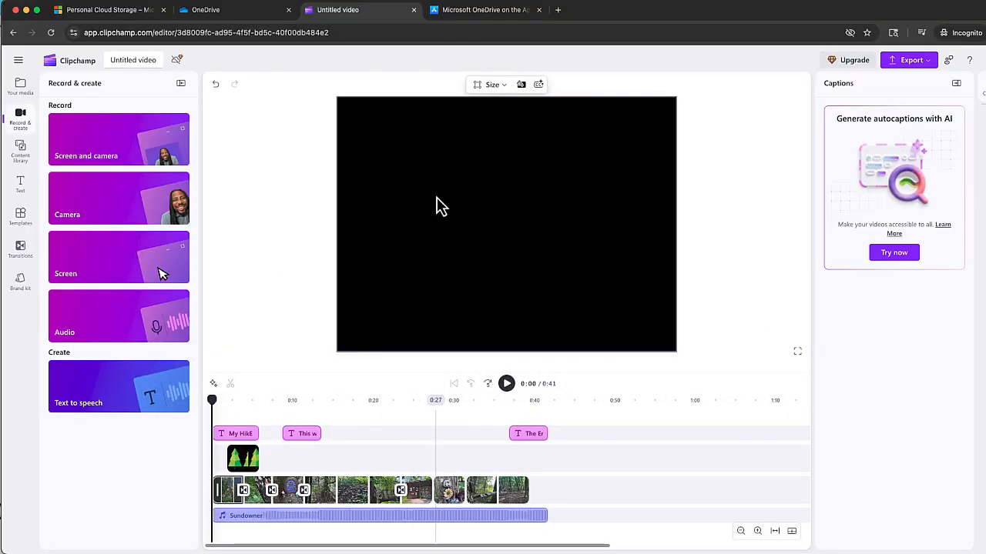
Export the video at 1080p and send it to OneDrive's Hiking Photos folder under the file name hiking.
left_click(928, 67)
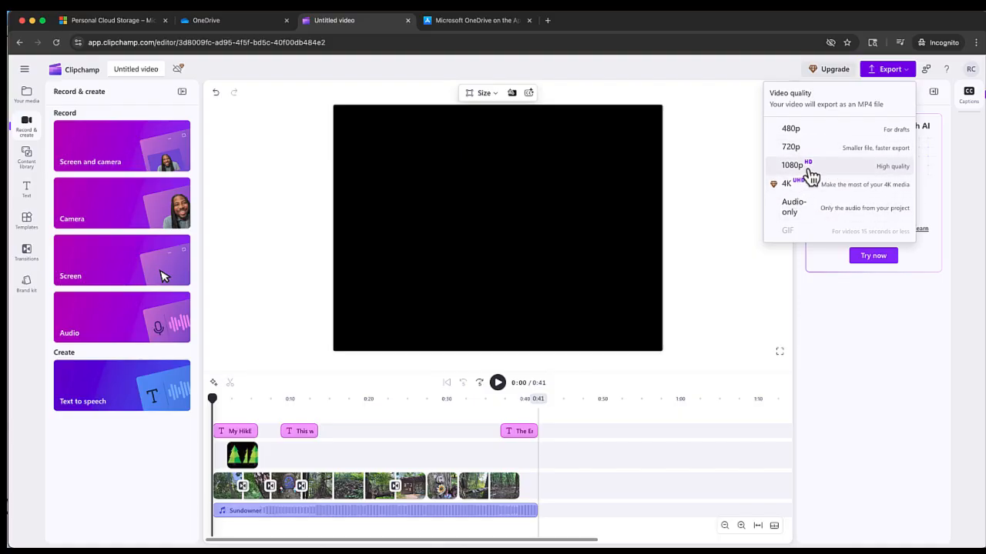
left_click(806, 169)
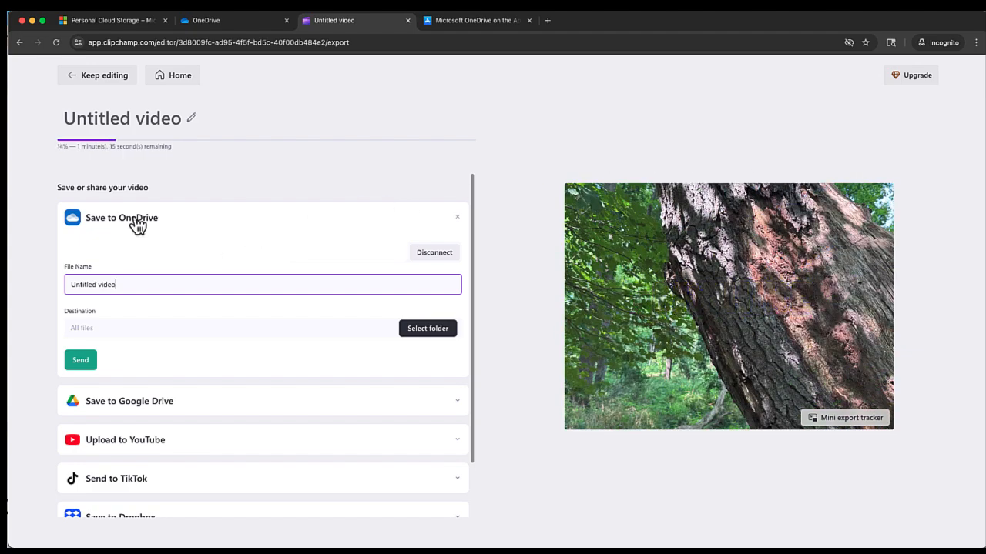
scroll(194, 235, "down", 2)
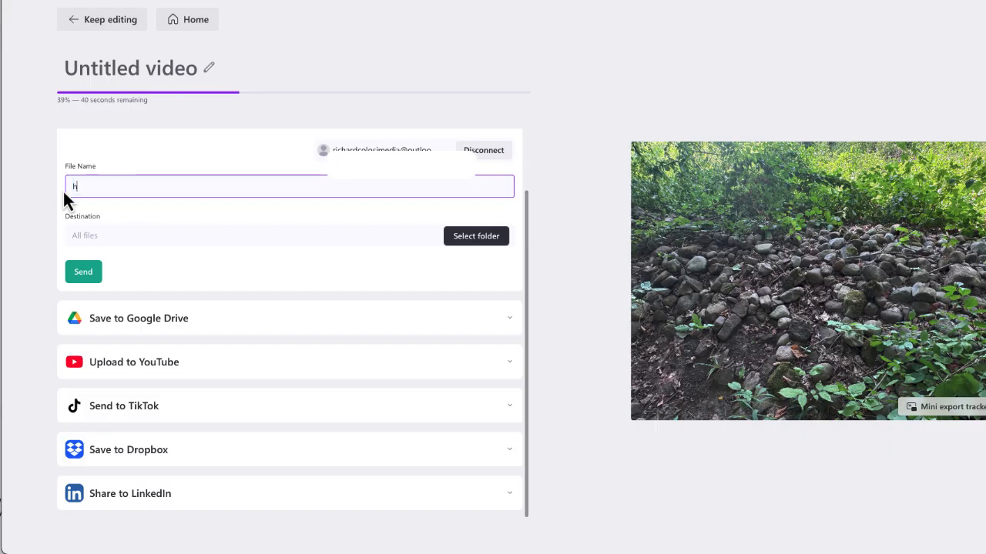
type("hiking")
left_click(485, 239)
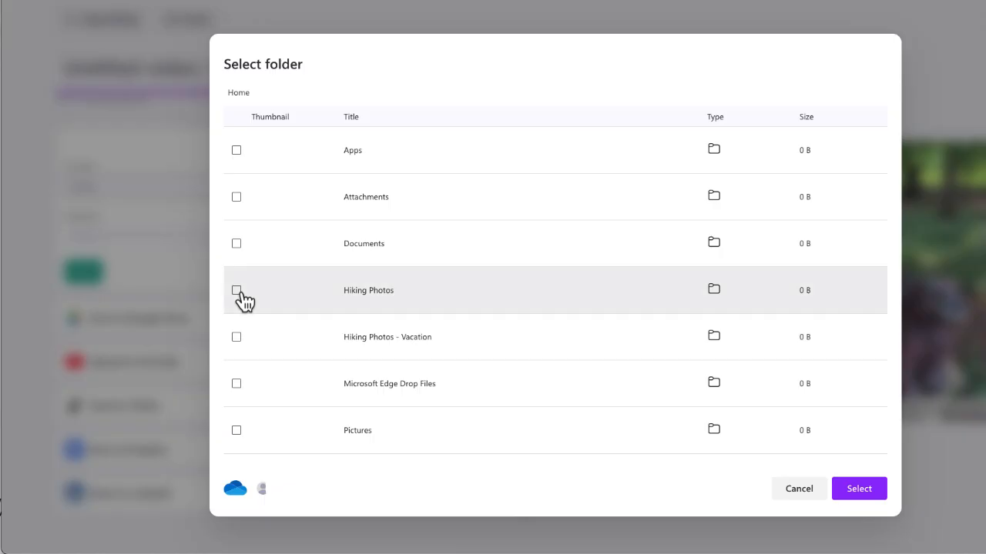
left_click(244, 300)
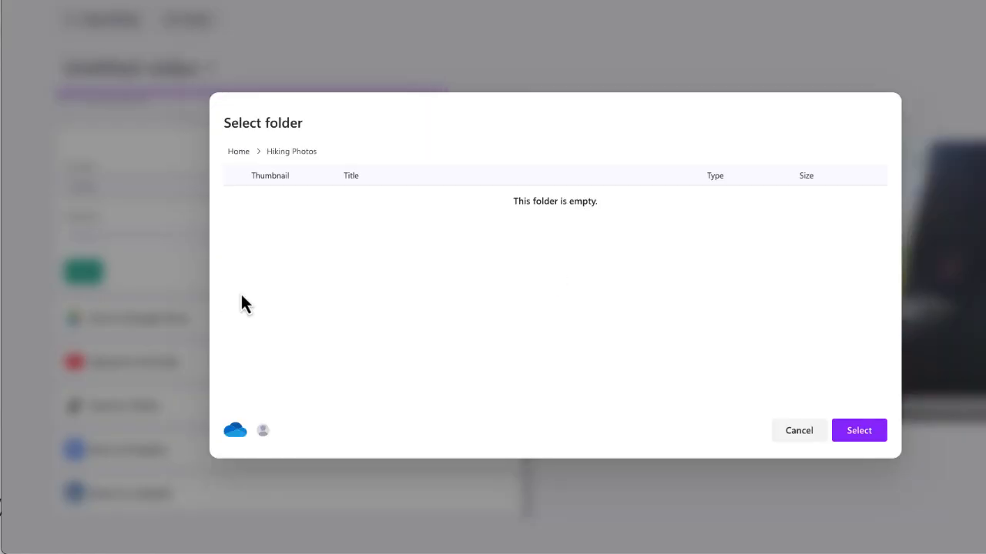
left_click(871, 433)
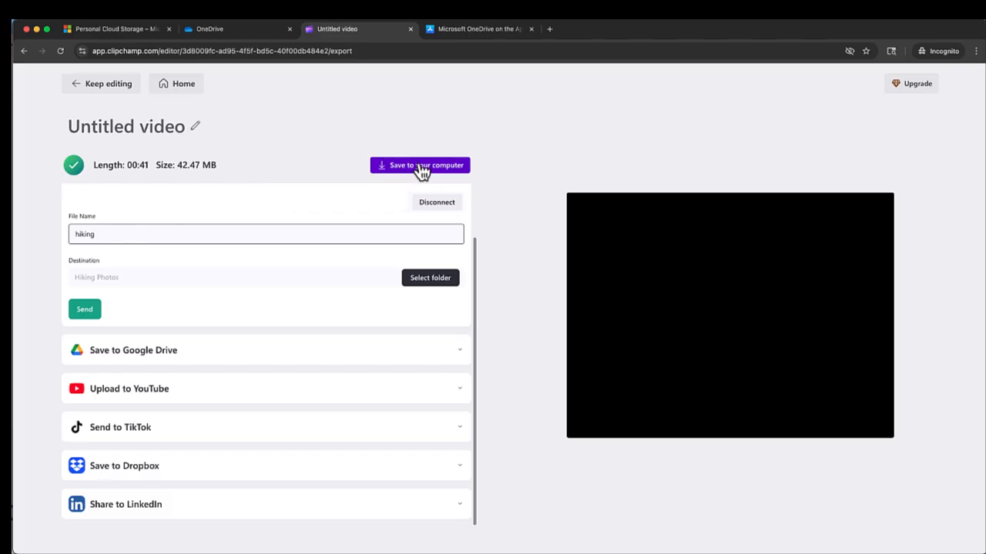
left_click(82, 312)
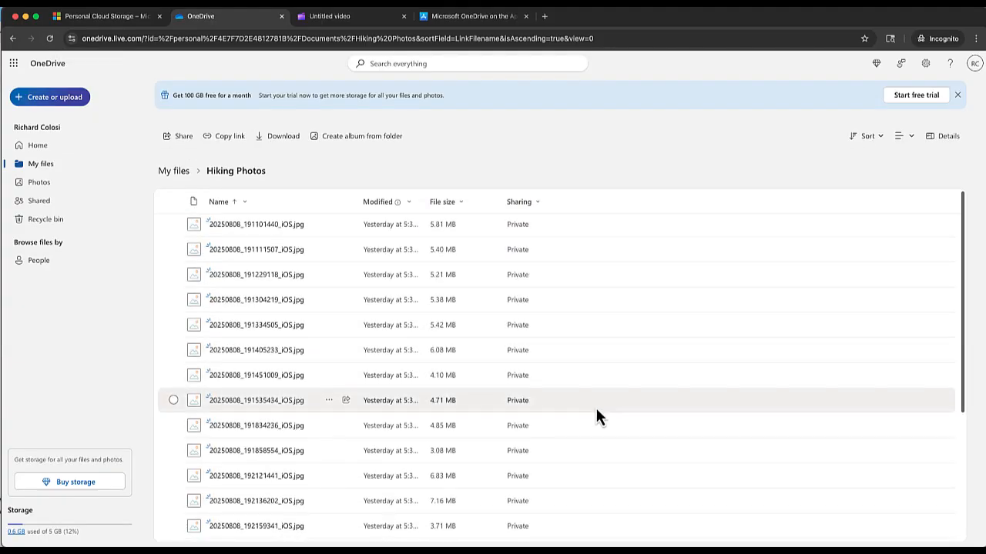
In OneDrive's Hiking Photos folder, review the exported hiking video's sharing permissions, close the sharing options, and show its other file actions.
scroll(596, 411, "down", 5)
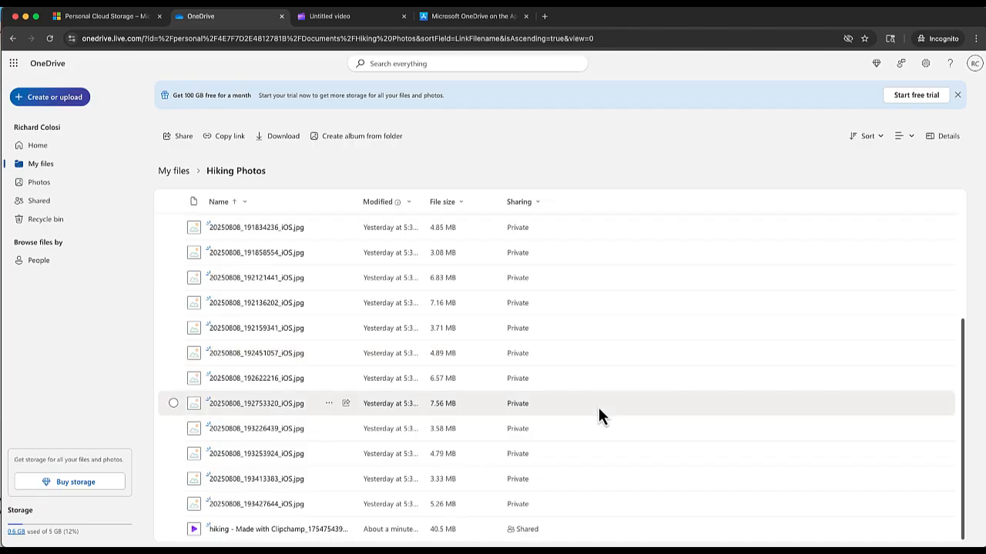
left_click(348, 531)
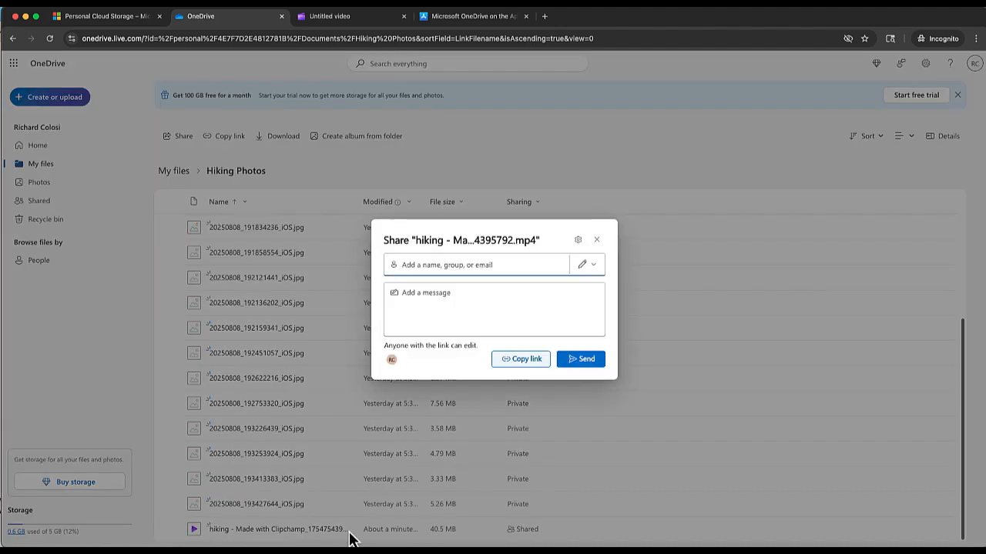
left_click(590, 265)
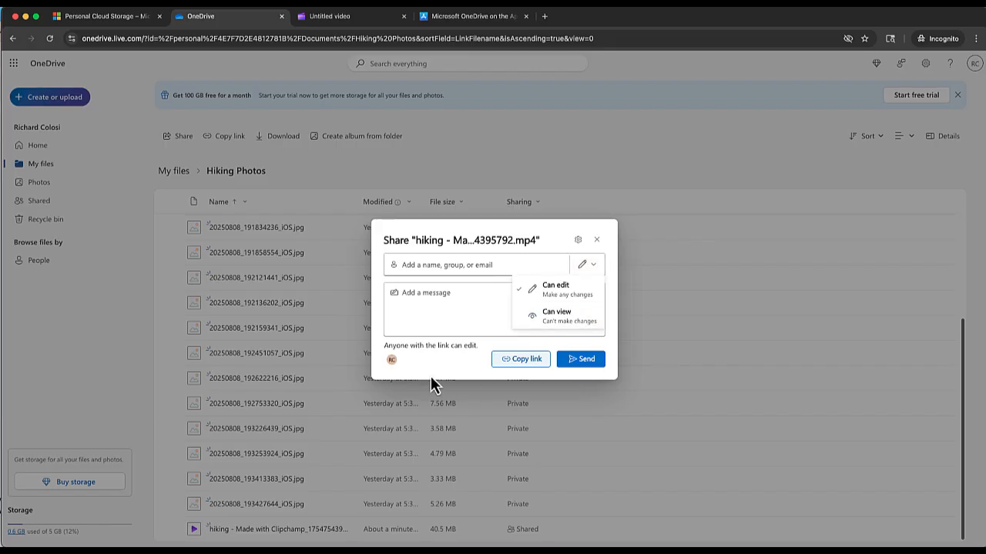
left_click(514, 363)
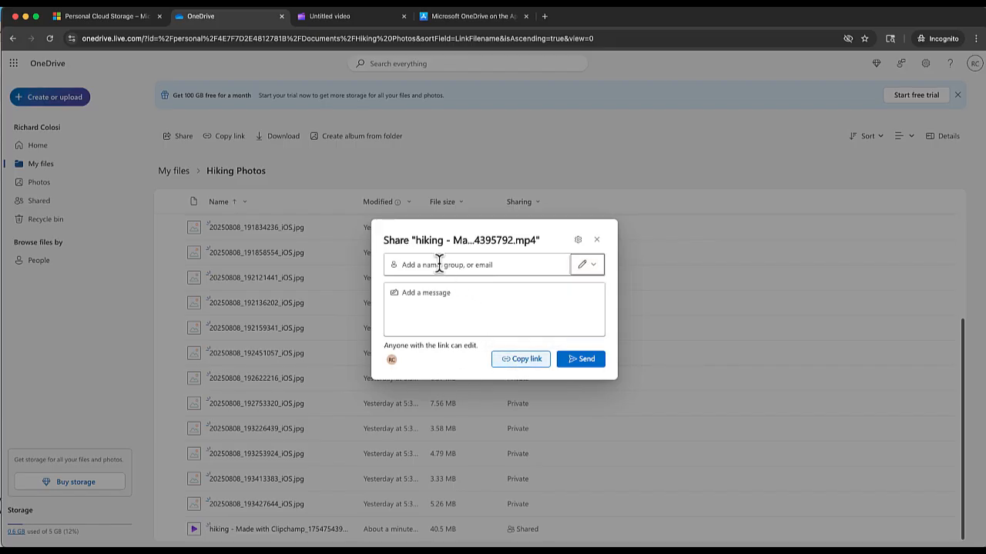
left_click(596, 240)
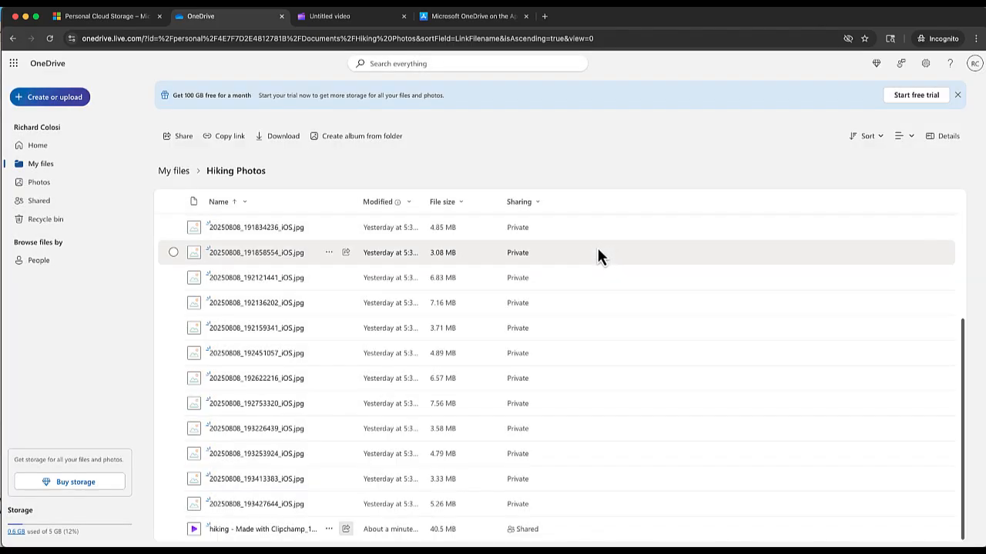
left_click(329, 529)
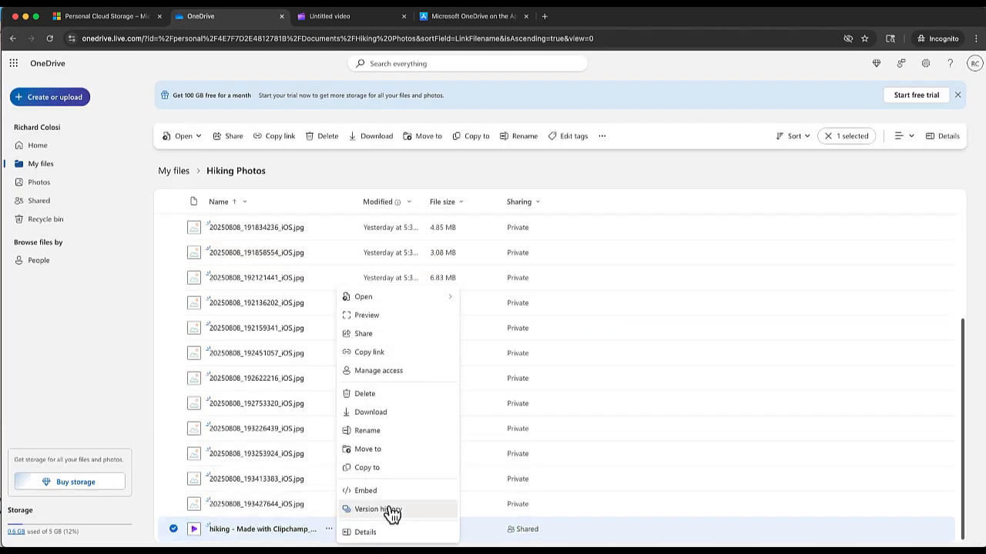